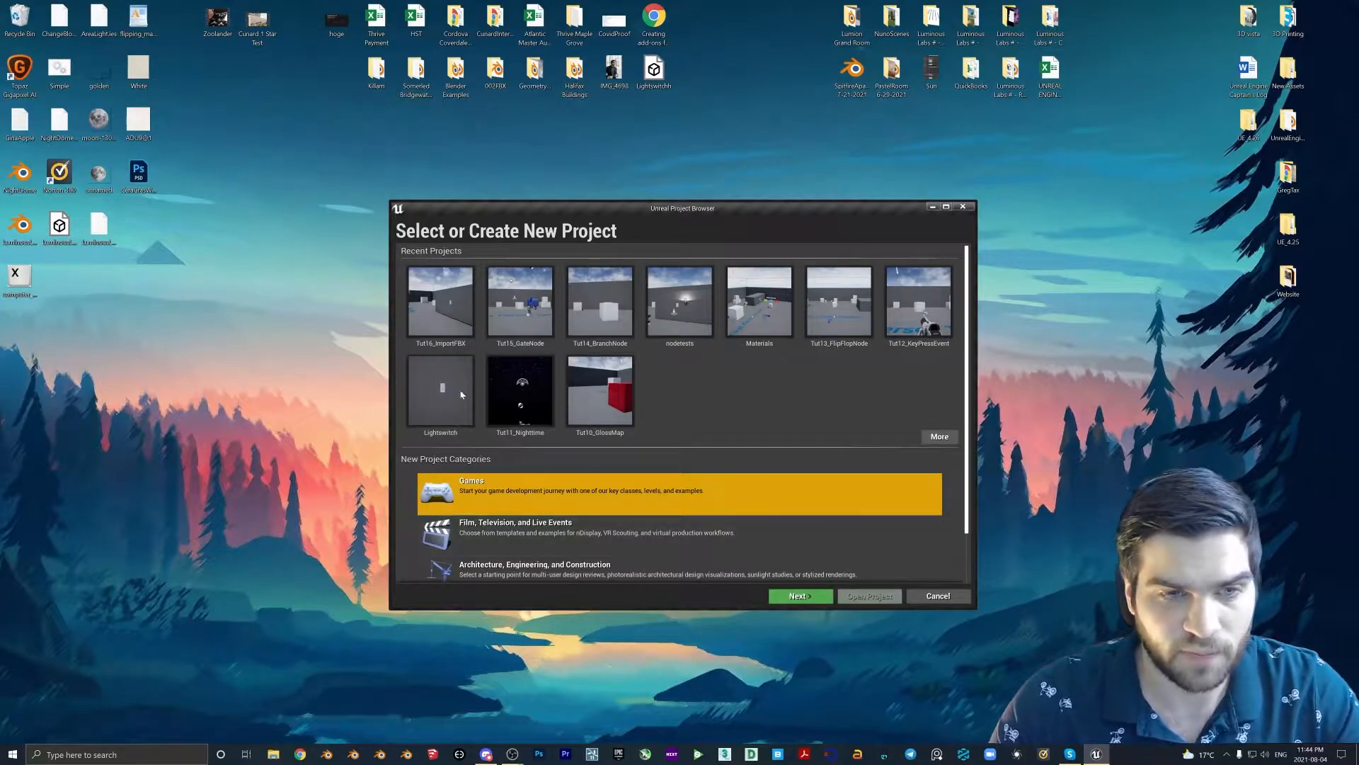
# Create a new Games project named Tut17_Rotators from the First Person template
pyautogui.click(800, 598)
pyautogui.click(456, 267)
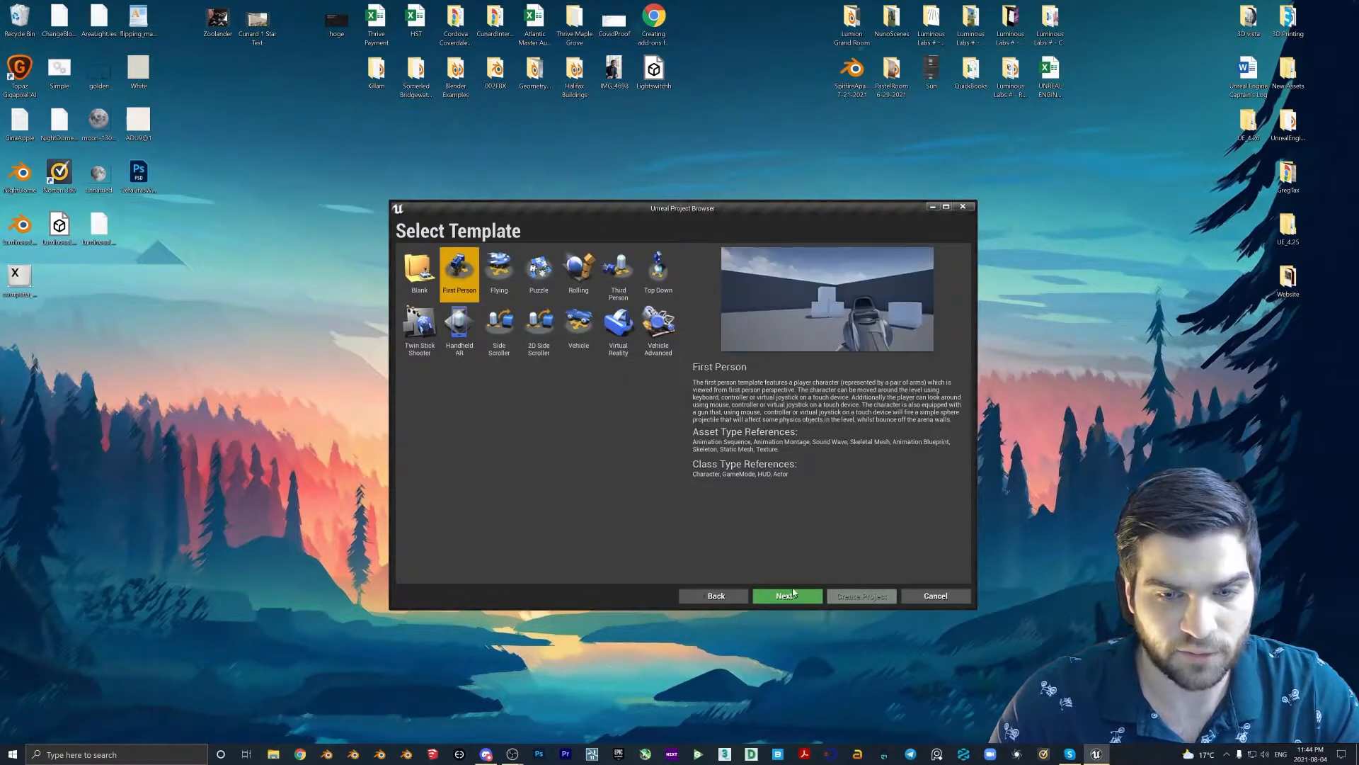
pyautogui.click(789, 595)
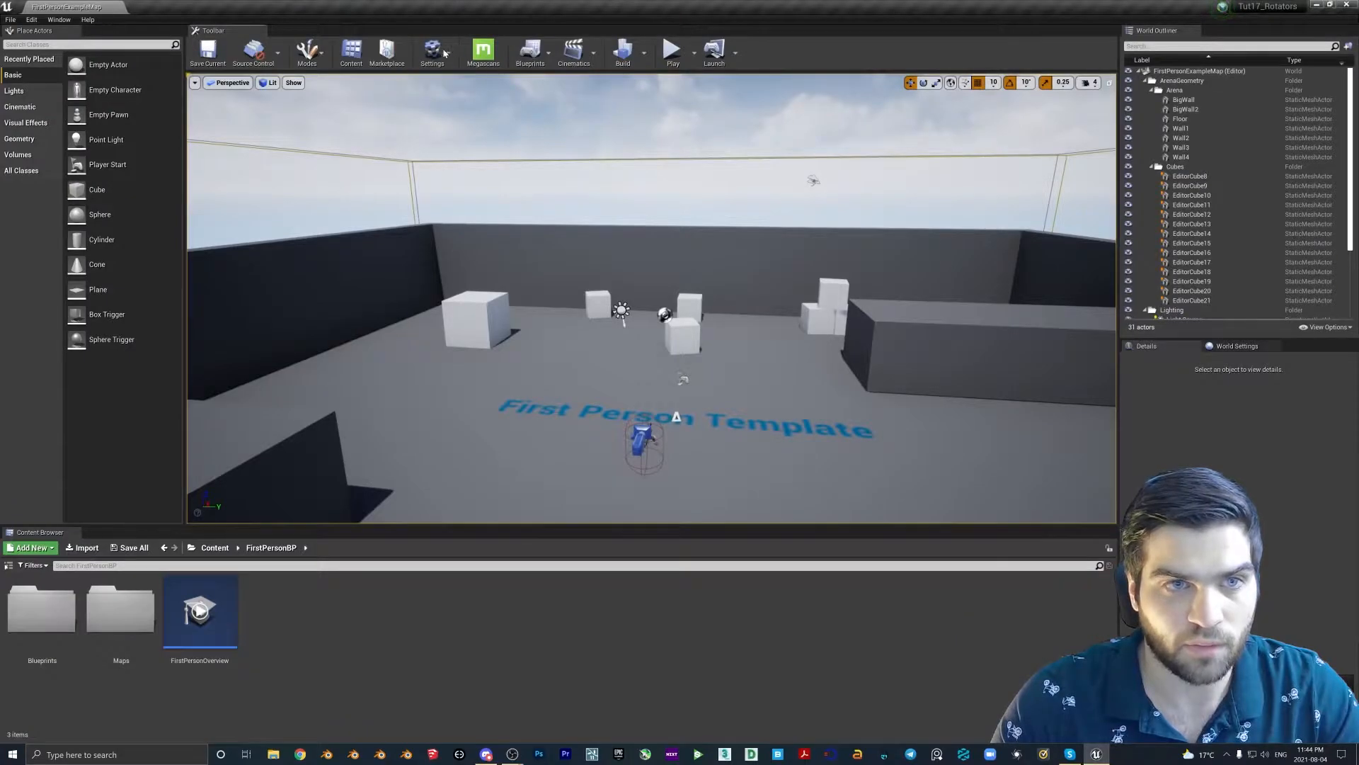
# Enable the built-in Datasmith FBX Importer plugin, accept its beta status, and restart the editor
pyautogui.click(446, 53)
pyautogui.click(467, 108)
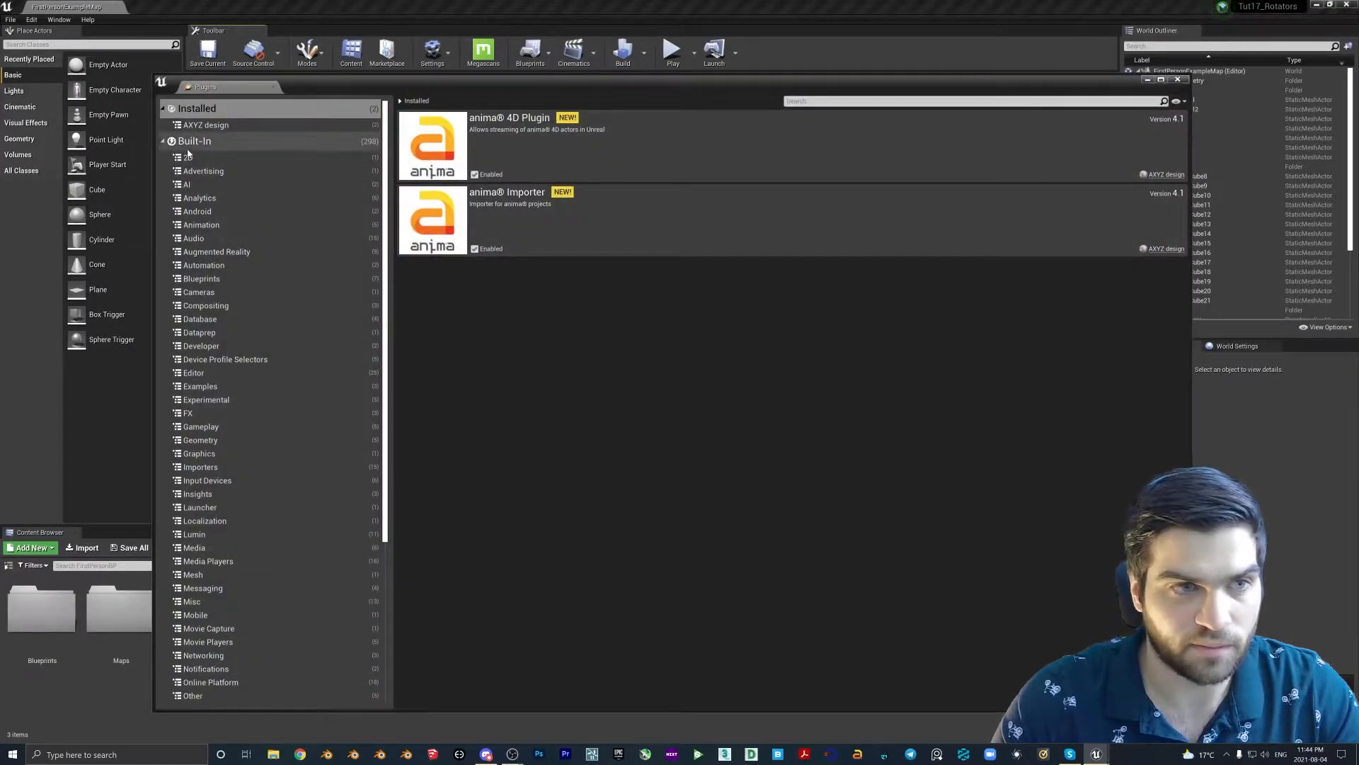
pyautogui.click(193, 141)
pyautogui.write('fbx im')
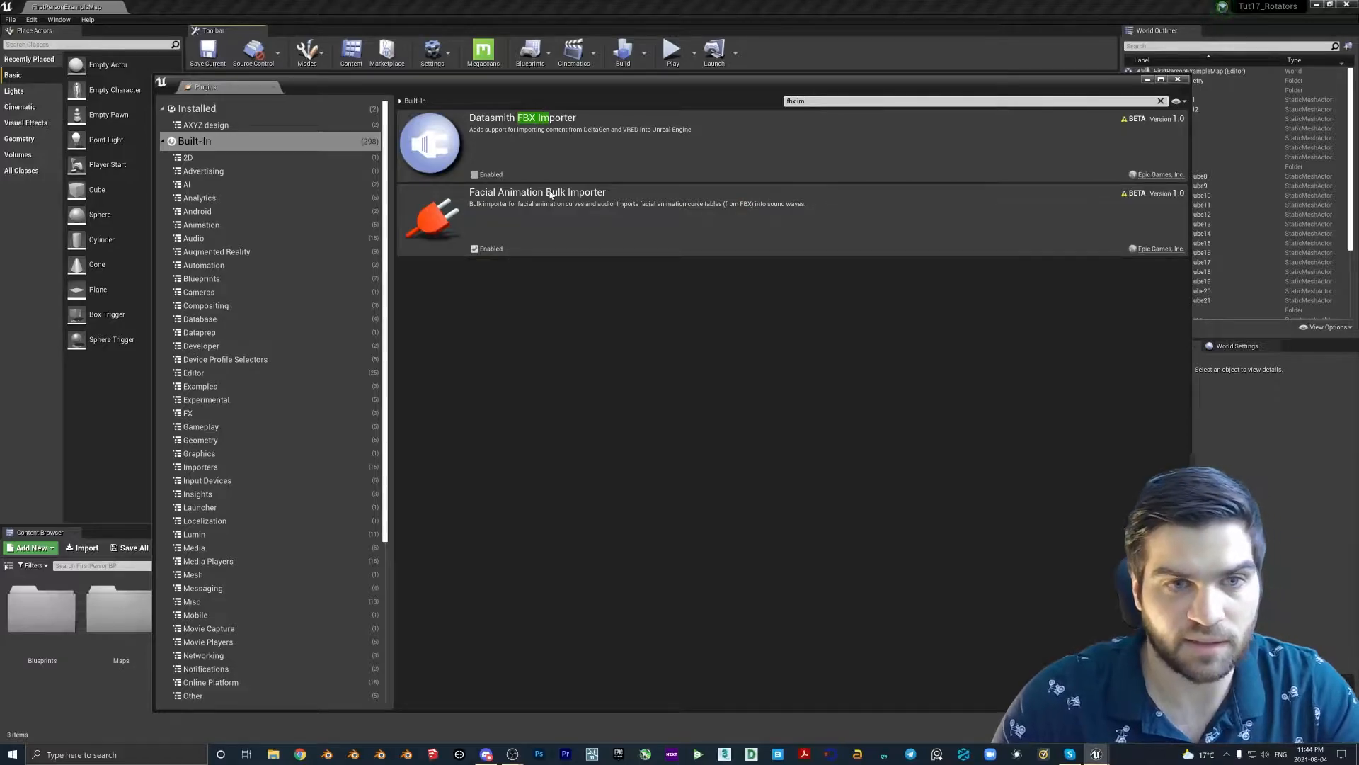
pyautogui.click(474, 174)
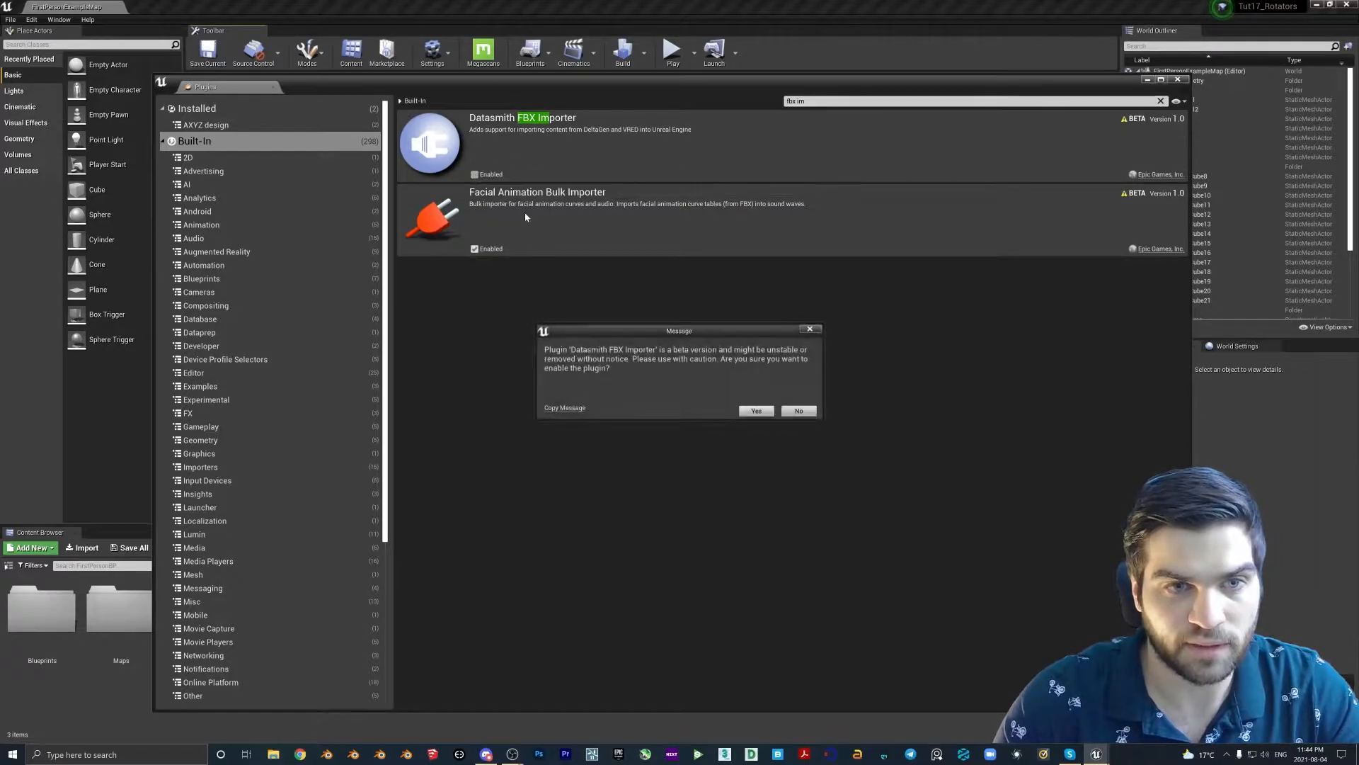
pyautogui.click(756, 412)
pyautogui.click(1148, 679)
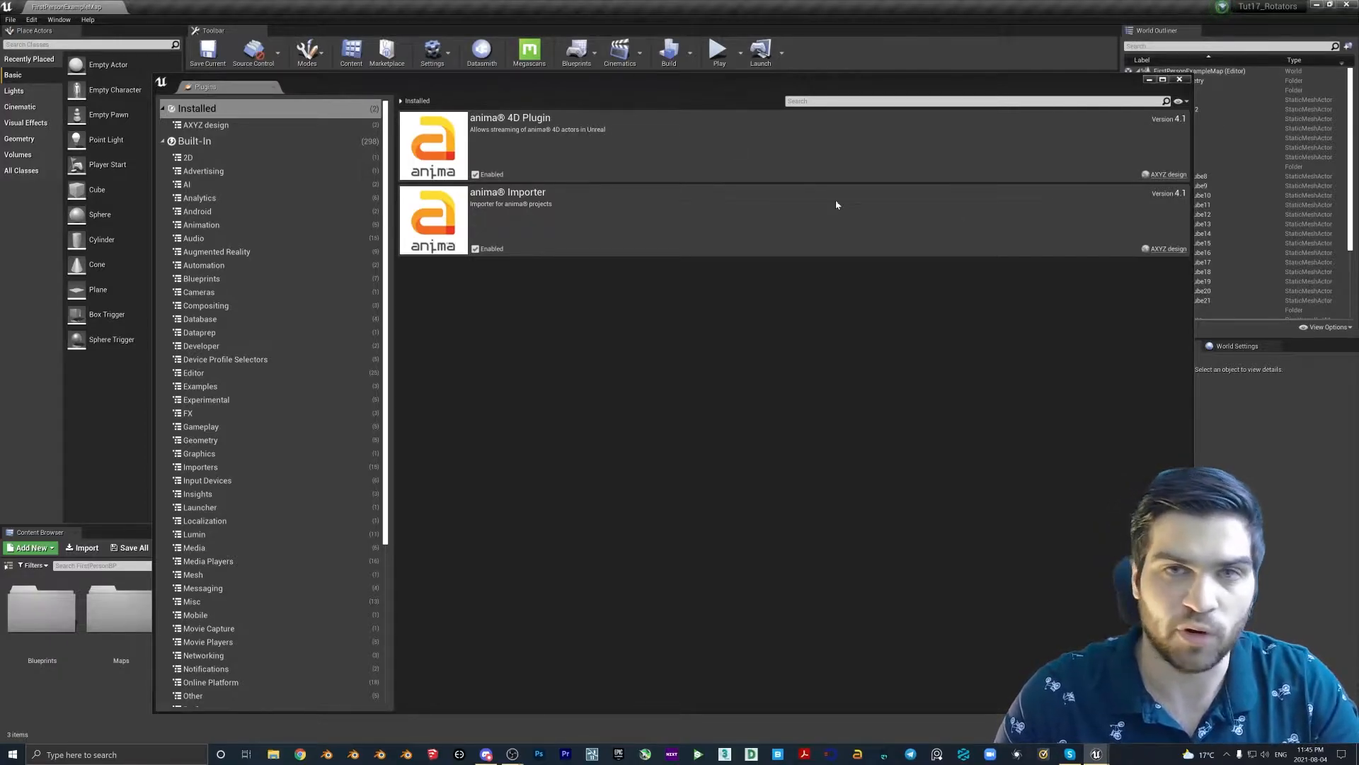
pyautogui.click(1179, 79)
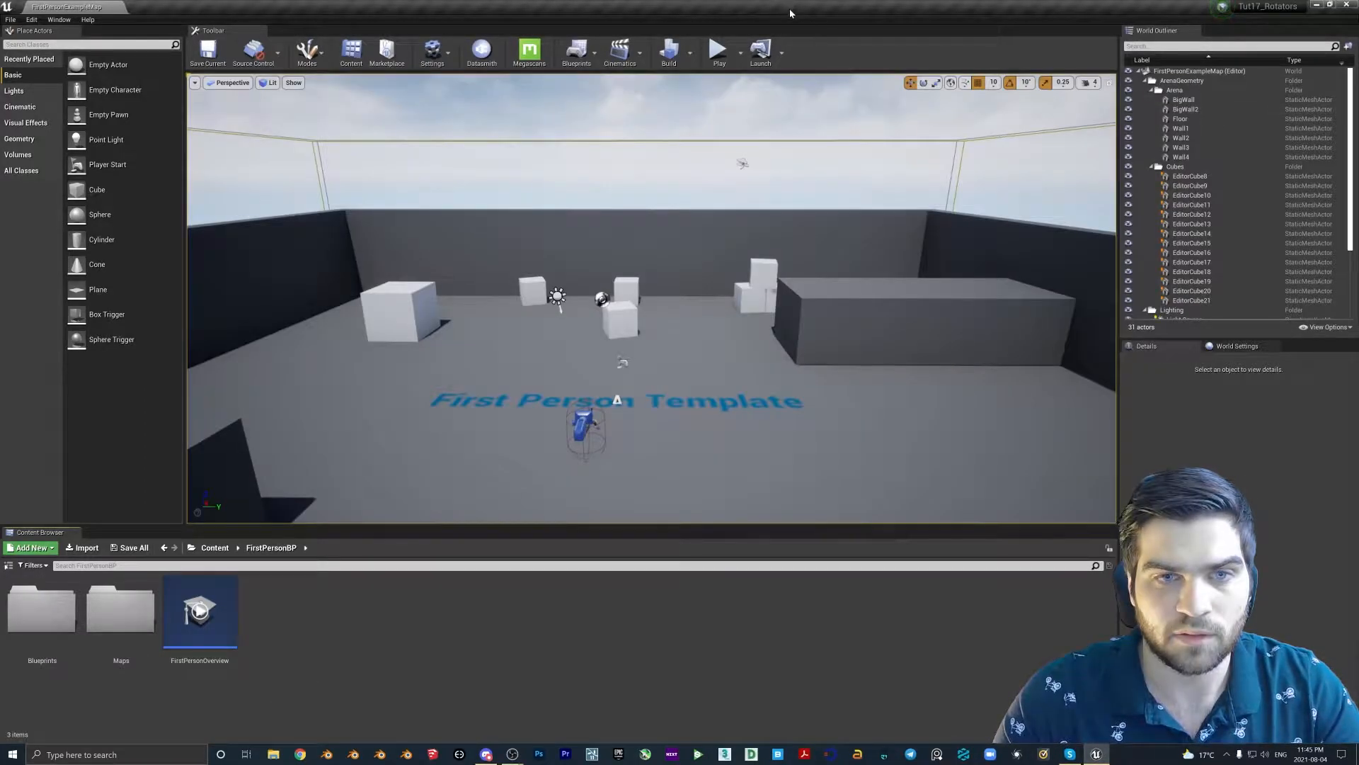
# Import the Luminous light switch FBX from the desktop into FirstPersonBP with the existing import options, and save the two imported meshes
pyautogui.doubleClick(792, 13)
pyautogui.moveTo(68, 230); pyautogui.dragTo(728, 570)
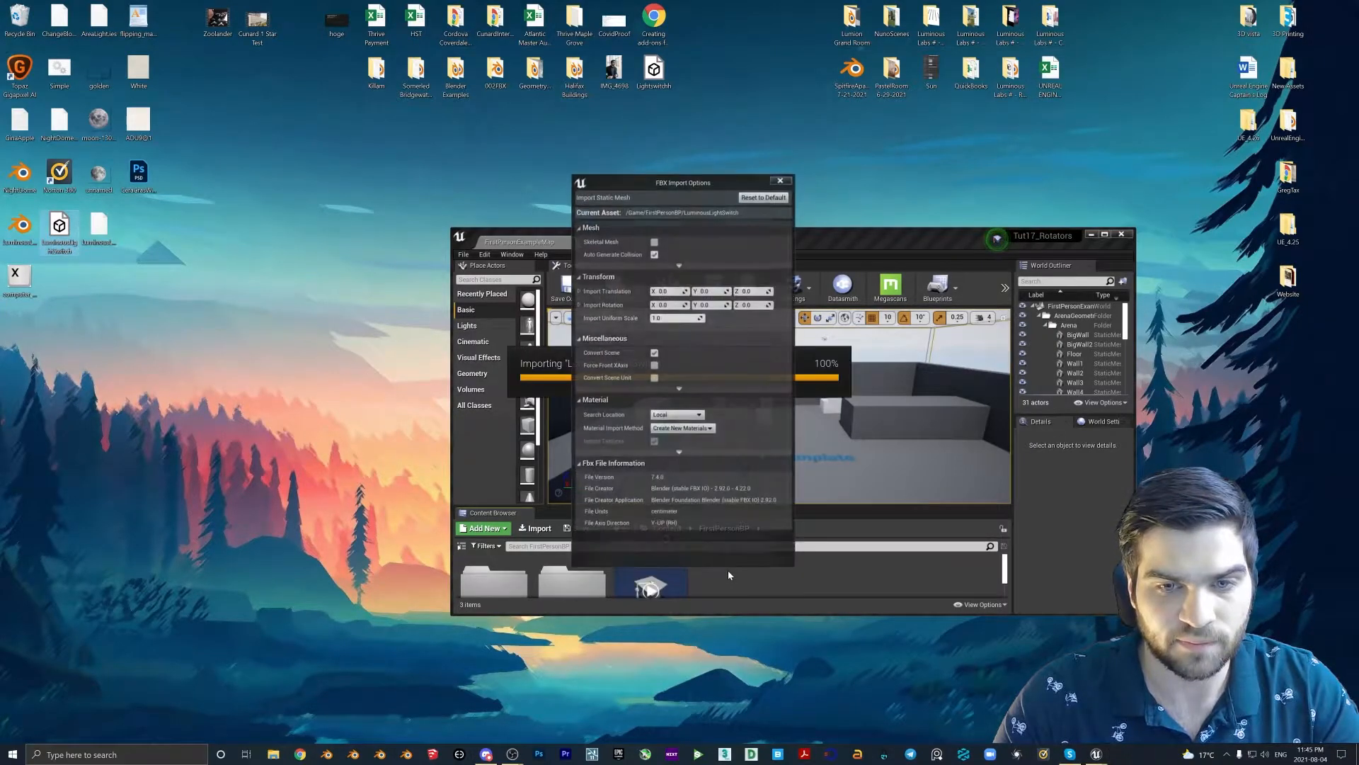
pyautogui.click(720, 543)
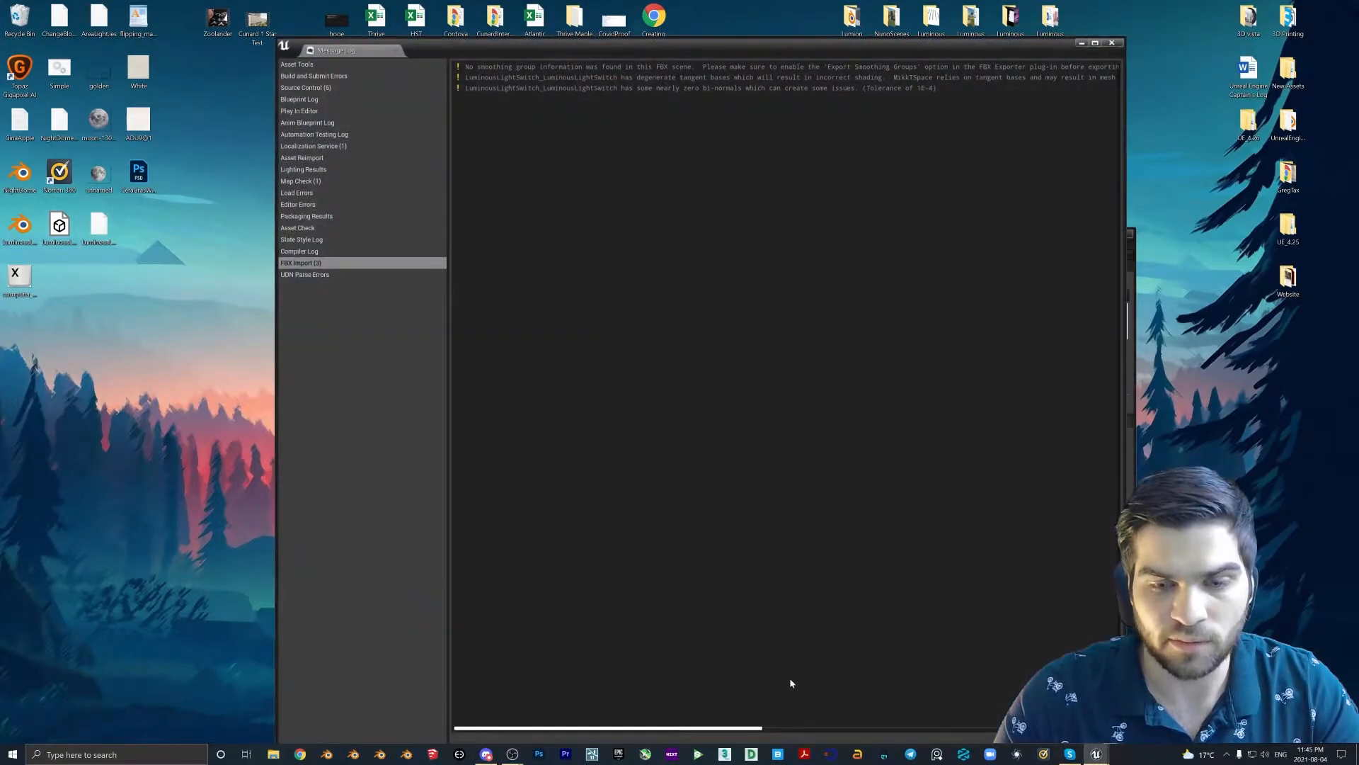
pyautogui.click(1112, 44)
pyautogui.click(987, 234)
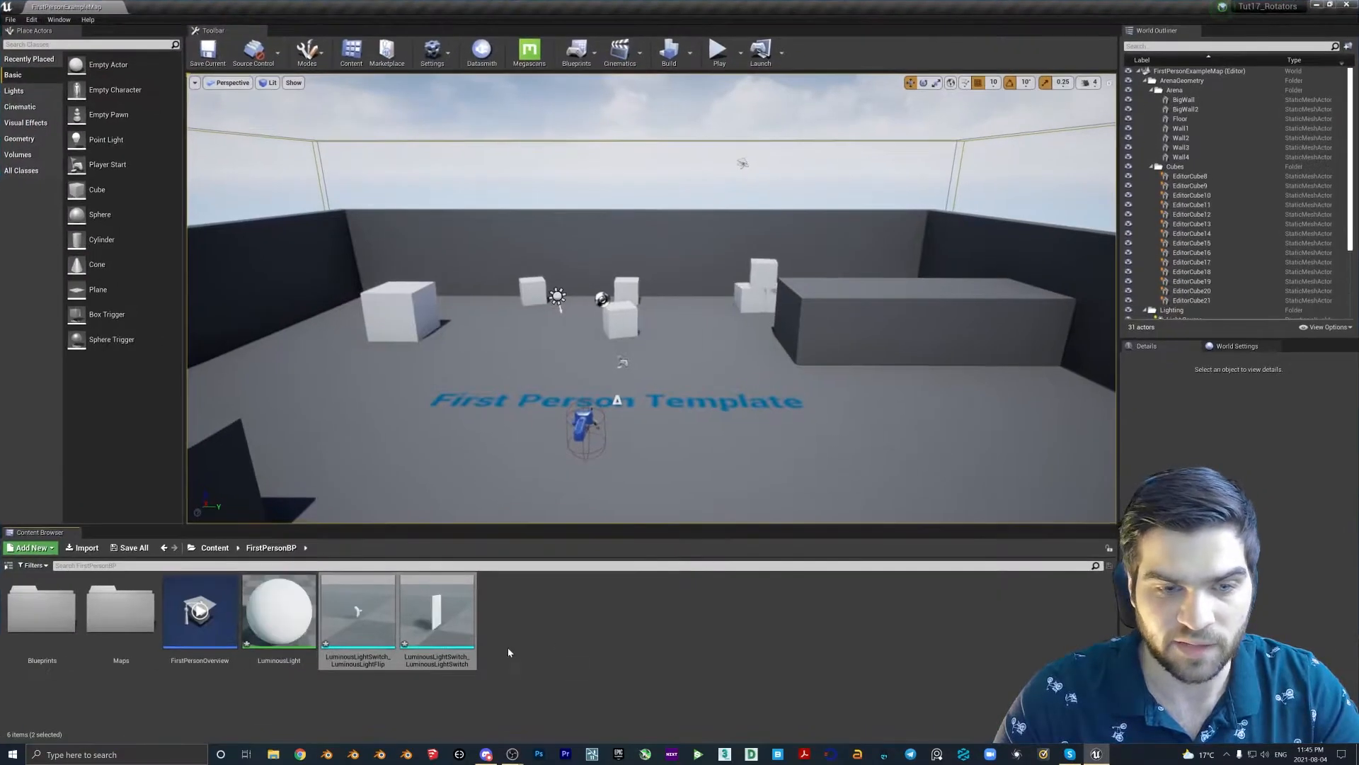
pyautogui.rightClick(419, 631)
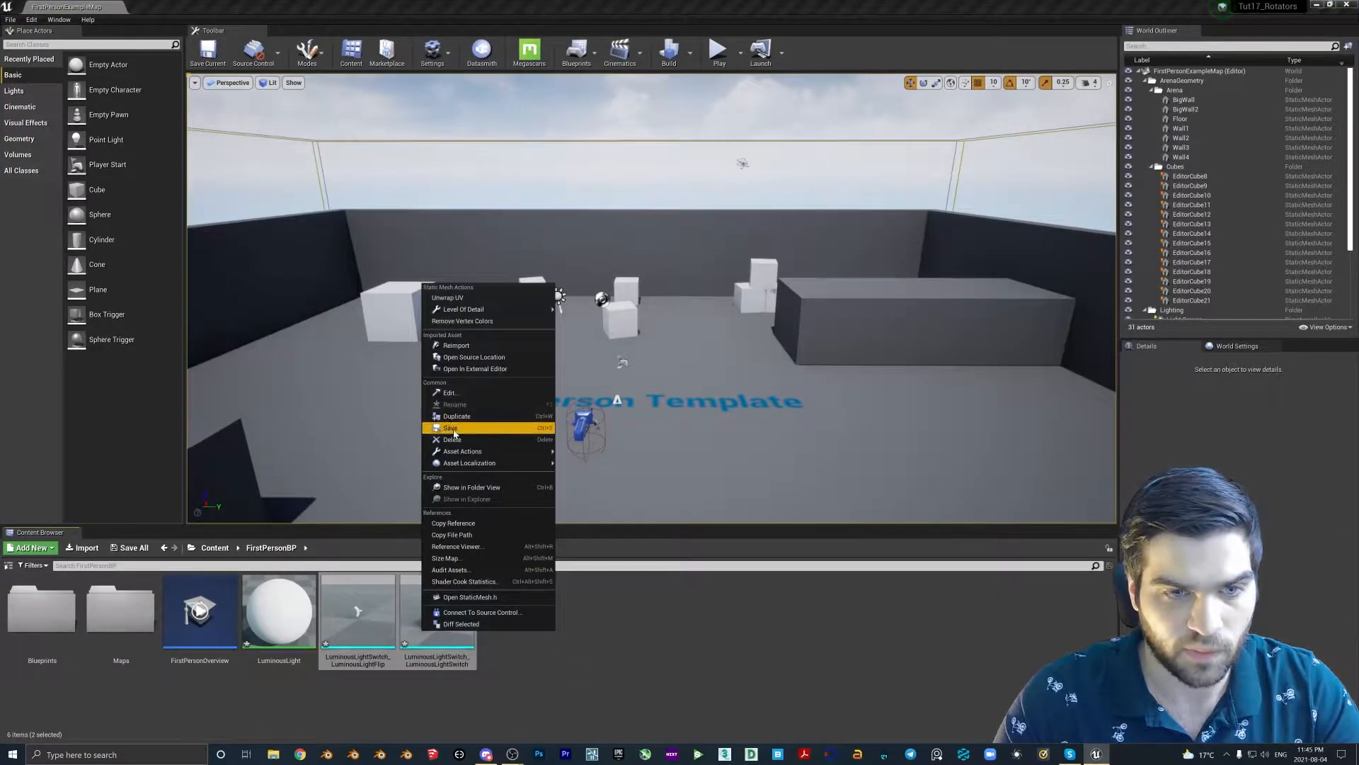
pyautogui.click(457, 429)
# Place both light switch meshes together on the large wall and rotate them -180° about Z so they face outward
pyautogui.moveTo(715, 394)
pyautogui.mouseDown(button='right')
pyautogui.moveTo(839, 400)
pyautogui.moveTo(757, 385)
pyautogui.moveTo(736, 396)
pyautogui.moveTo(737, 443)
pyautogui.moveTo(701, 397)
pyautogui.mouseUp(button='right')
pyautogui.moveTo(421, 614); pyautogui.dragTo(652, 312)
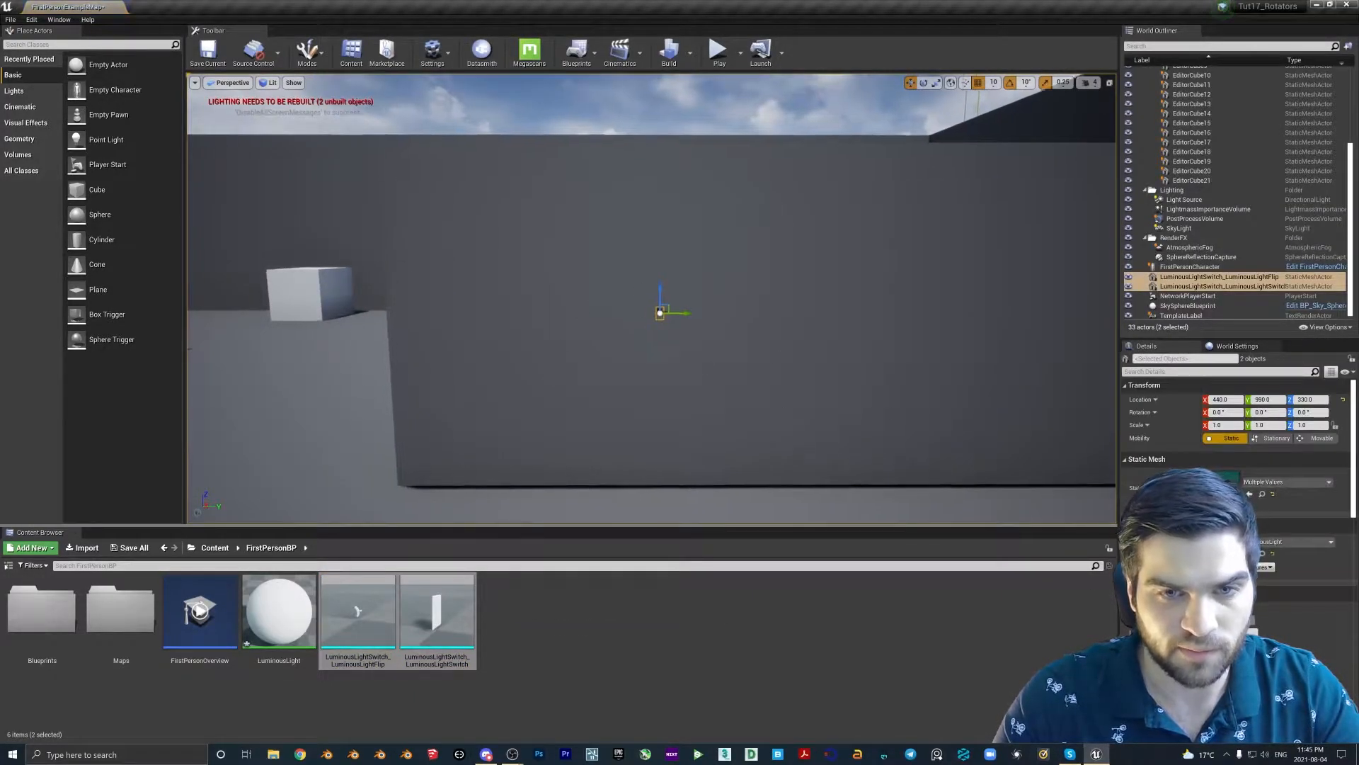
pyautogui.moveTo(780, 413); pyautogui.dragTo(681, 367, button='right')
pyautogui.press('e')
pyautogui.moveTo(625, 338); pyautogui.dragTo(563, 340)
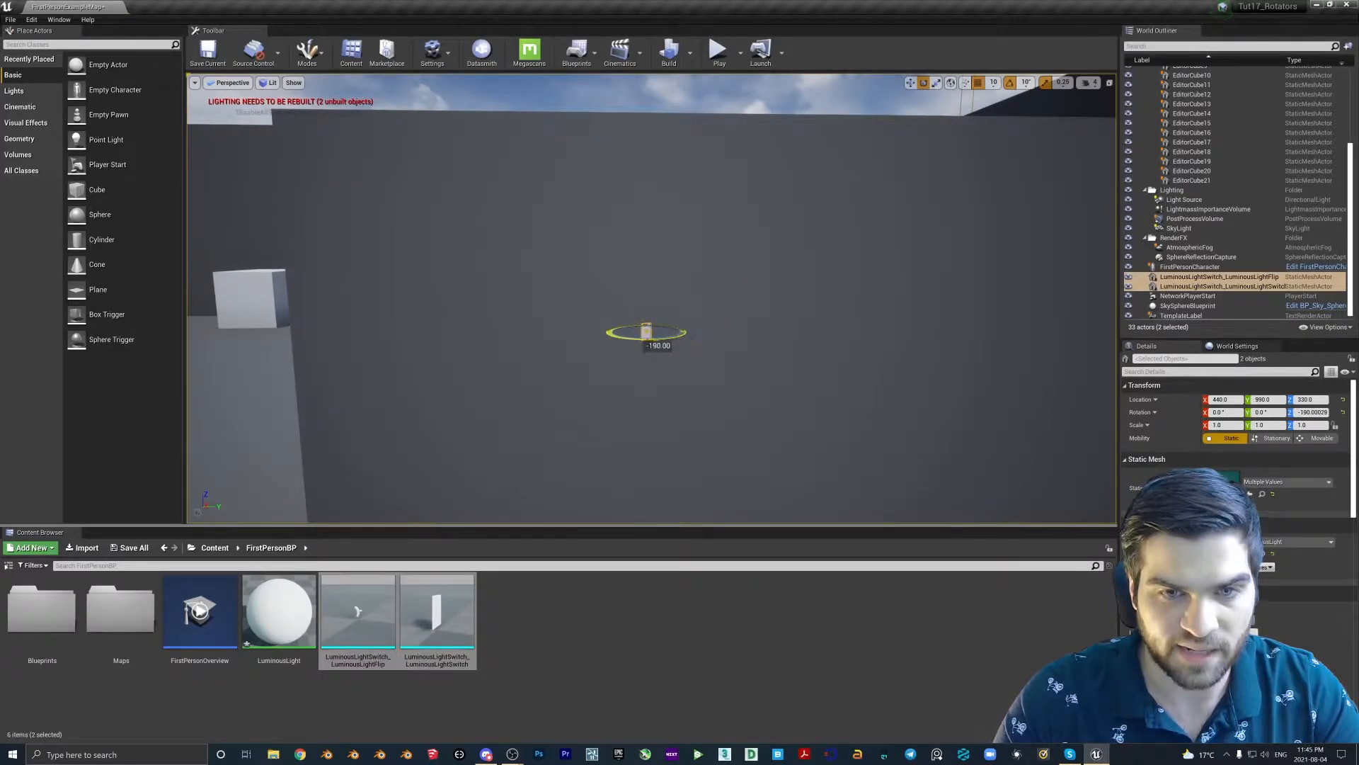
pyautogui.moveTo(692, 394); pyautogui.dragTo(594, 378, button='right')
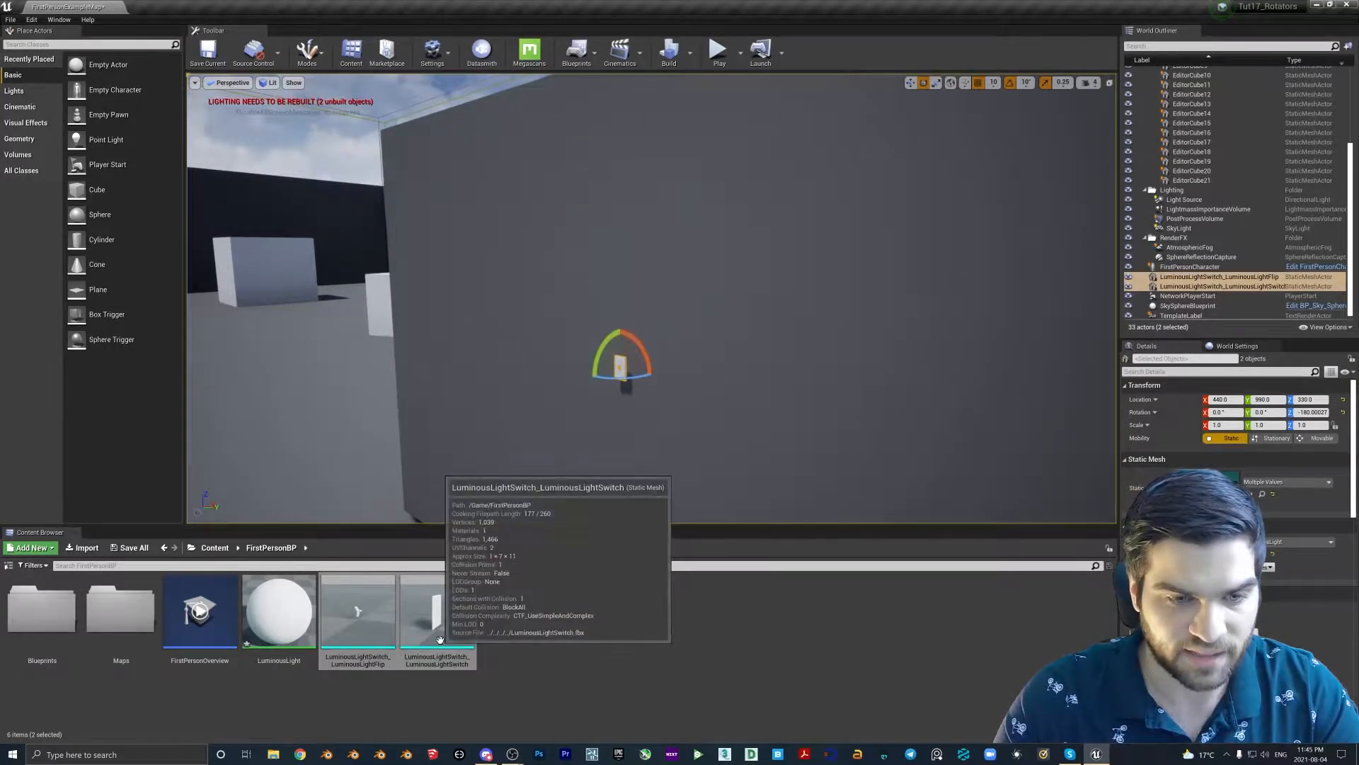
# Scale both light switch meshes uniformly to 4.25
pyautogui.moveTo(634, 404)
pyautogui.mouseDown()
pyautogui.moveTo(628, 377)
pyautogui.moveTo(601, 418)
pyautogui.moveTo(624, 401)
pyautogui.mouseUp()
pyautogui.press('w')
pyautogui.press('w')
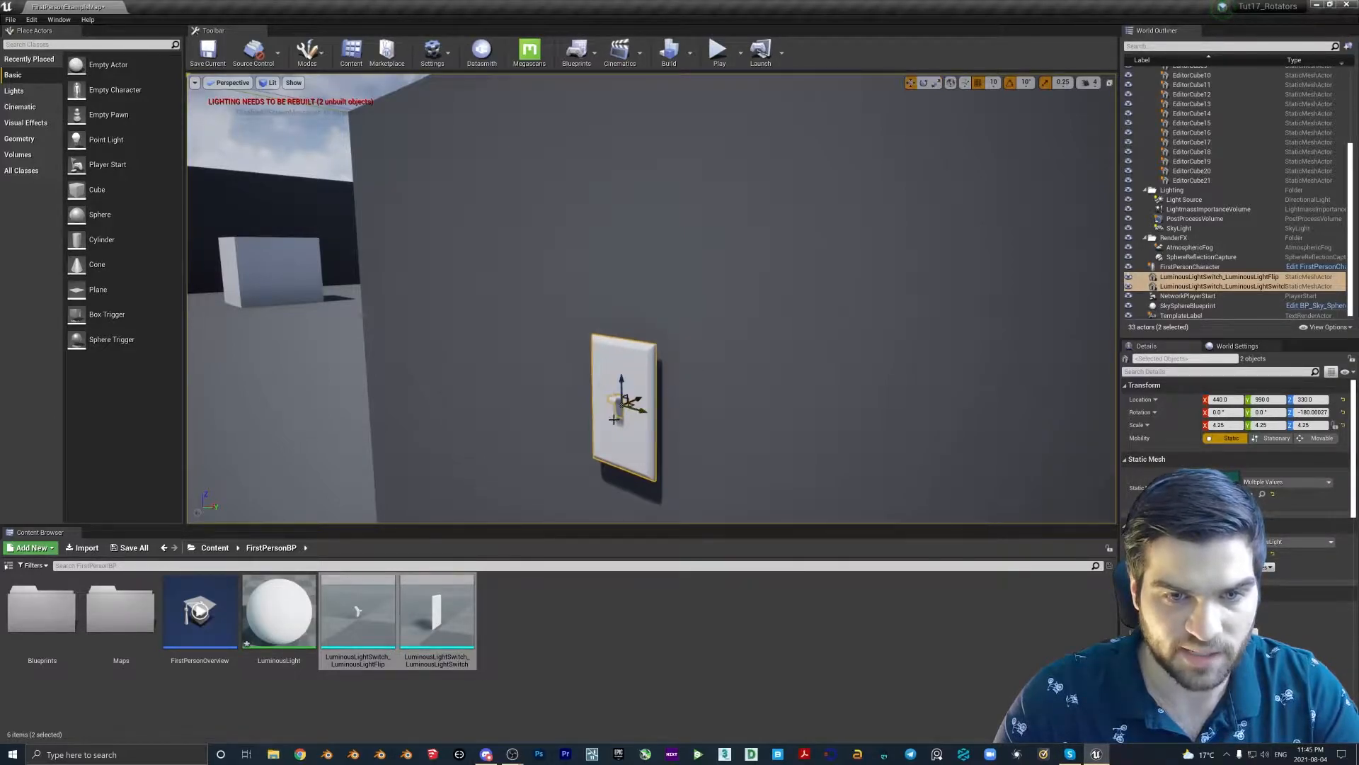
# Set the position grid snap to 1 and move the light switch flush against the wall
pyautogui.click(993, 82)
pyautogui.click(995, 95)
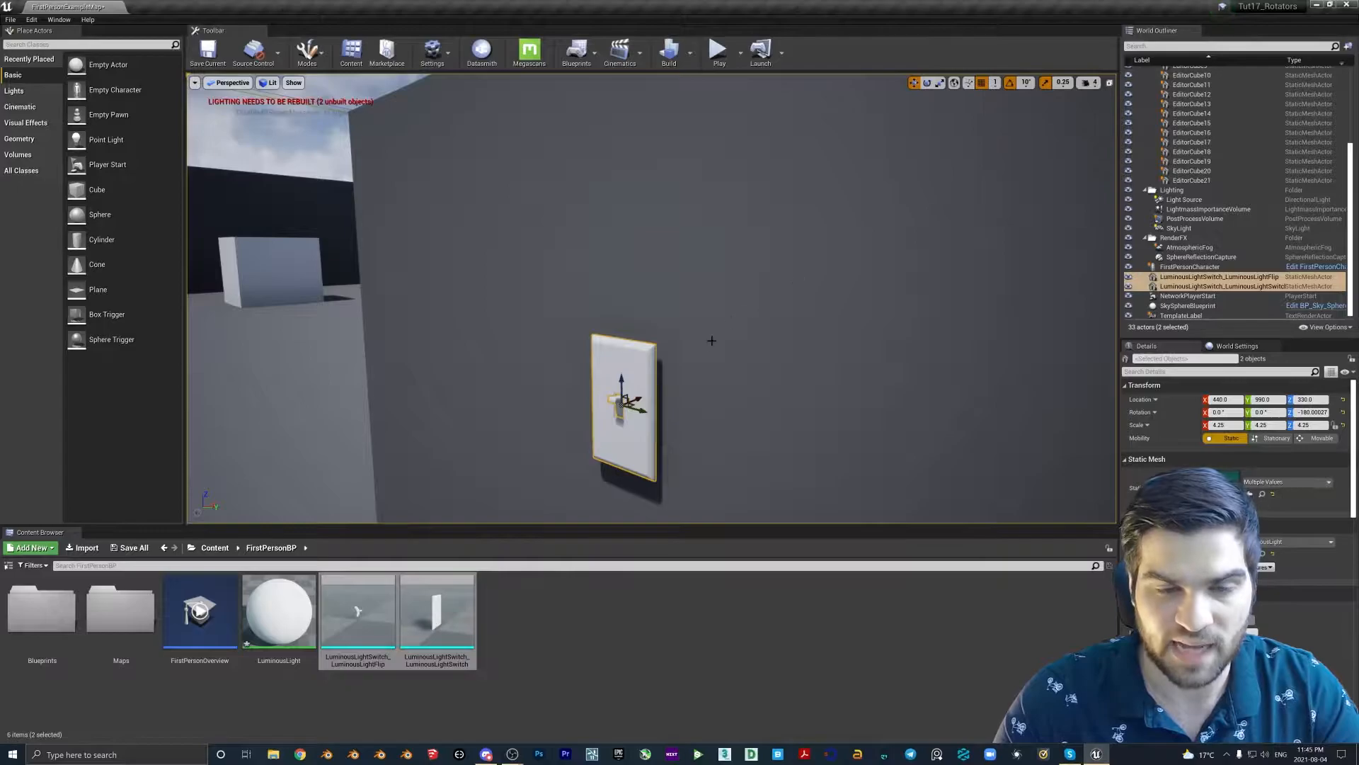
pyautogui.moveTo(636, 402); pyautogui.dragTo(643, 401)
pyautogui.moveTo(643, 401); pyautogui.dragTo(740, 390, button='right')
pyautogui.click(525, 659)
pyautogui.click(617, 477)
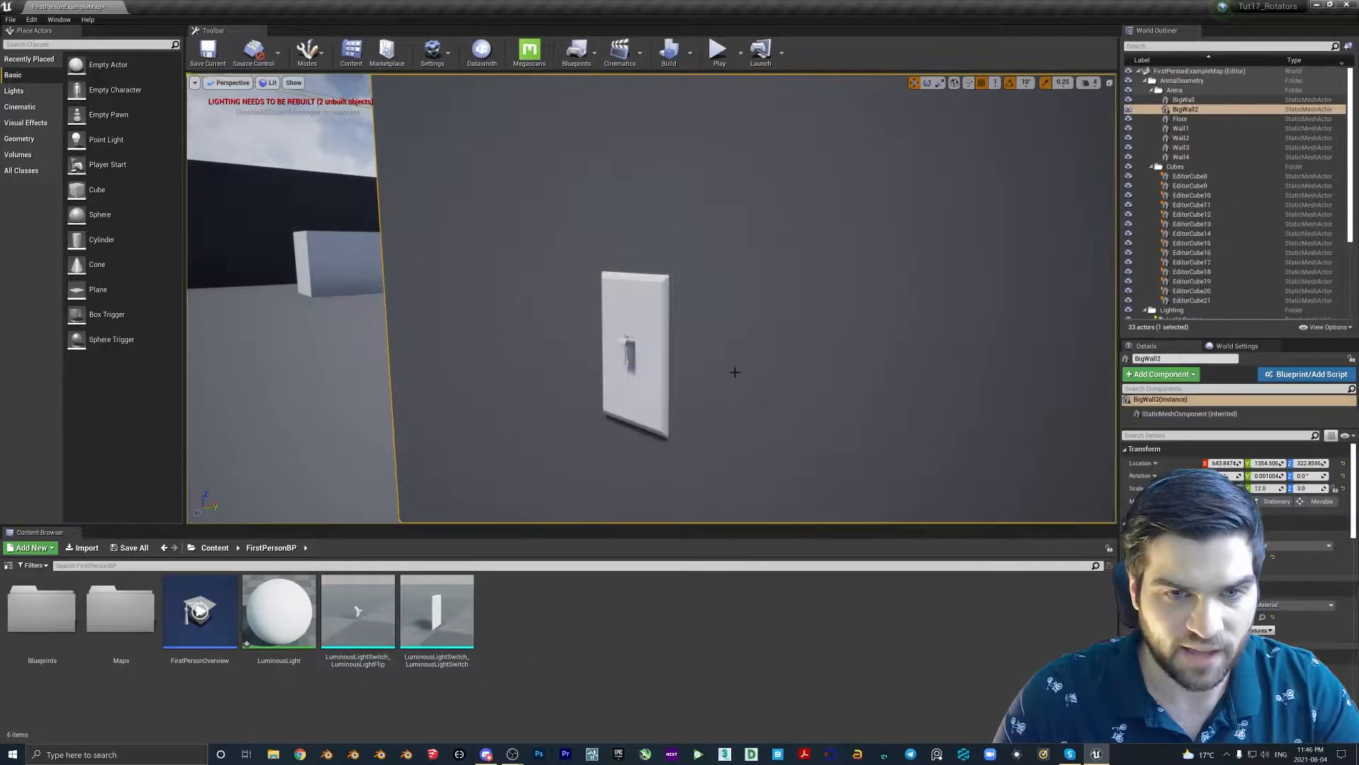
# Create a Widget Blueprint in the FirstPersonBP folder and name it TurnLightOn
pyautogui.rightClick(592, 608)
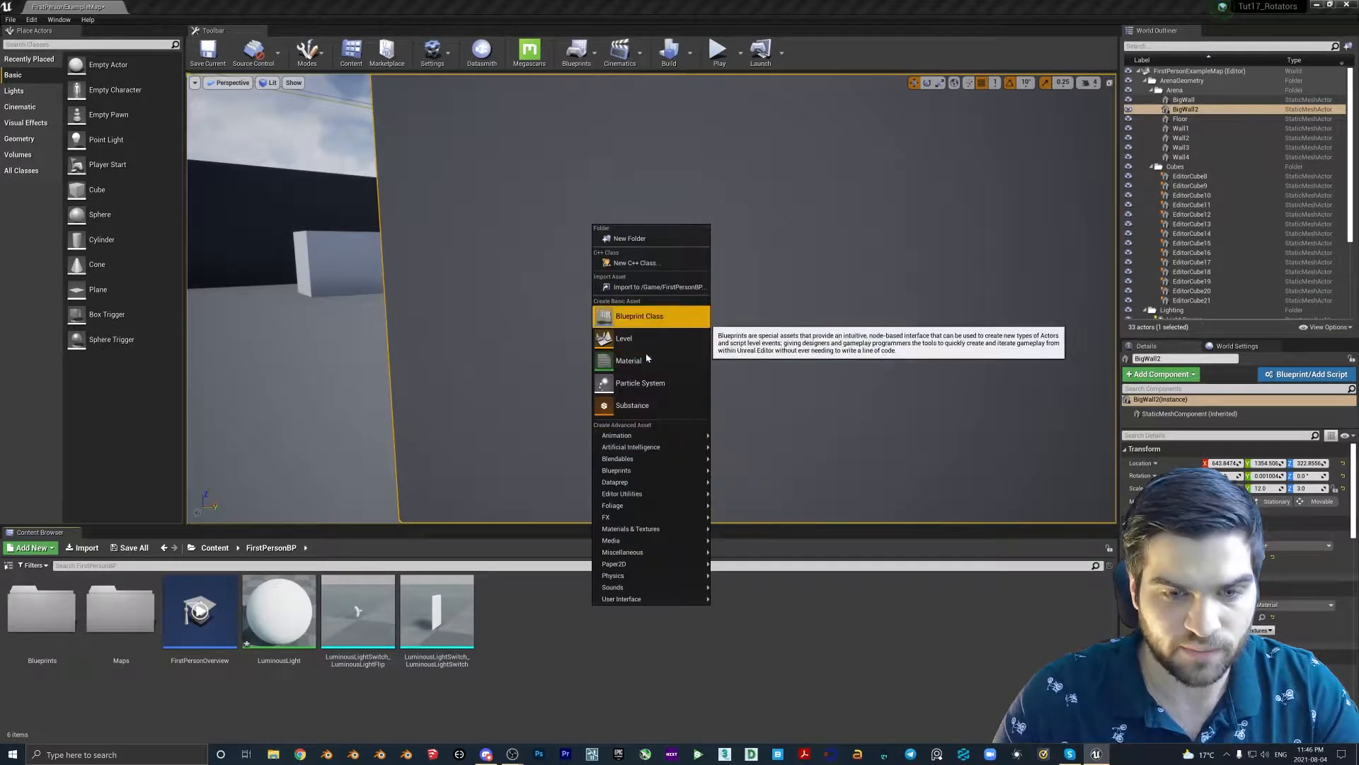
pyautogui.click(752, 669)
pyautogui.press('Return')
pyautogui.rightClick(536, 620)
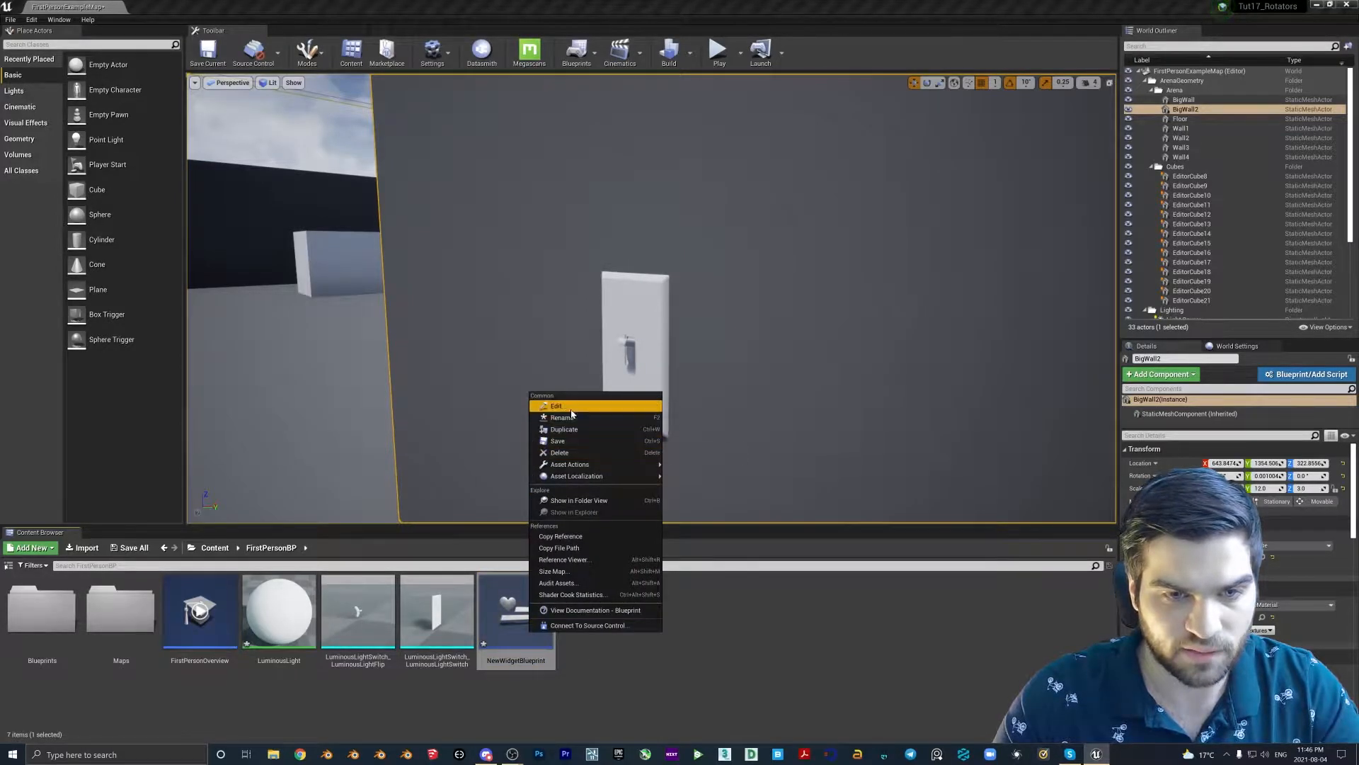
pyautogui.click(565, 417)
pyautogui.write('Turn')
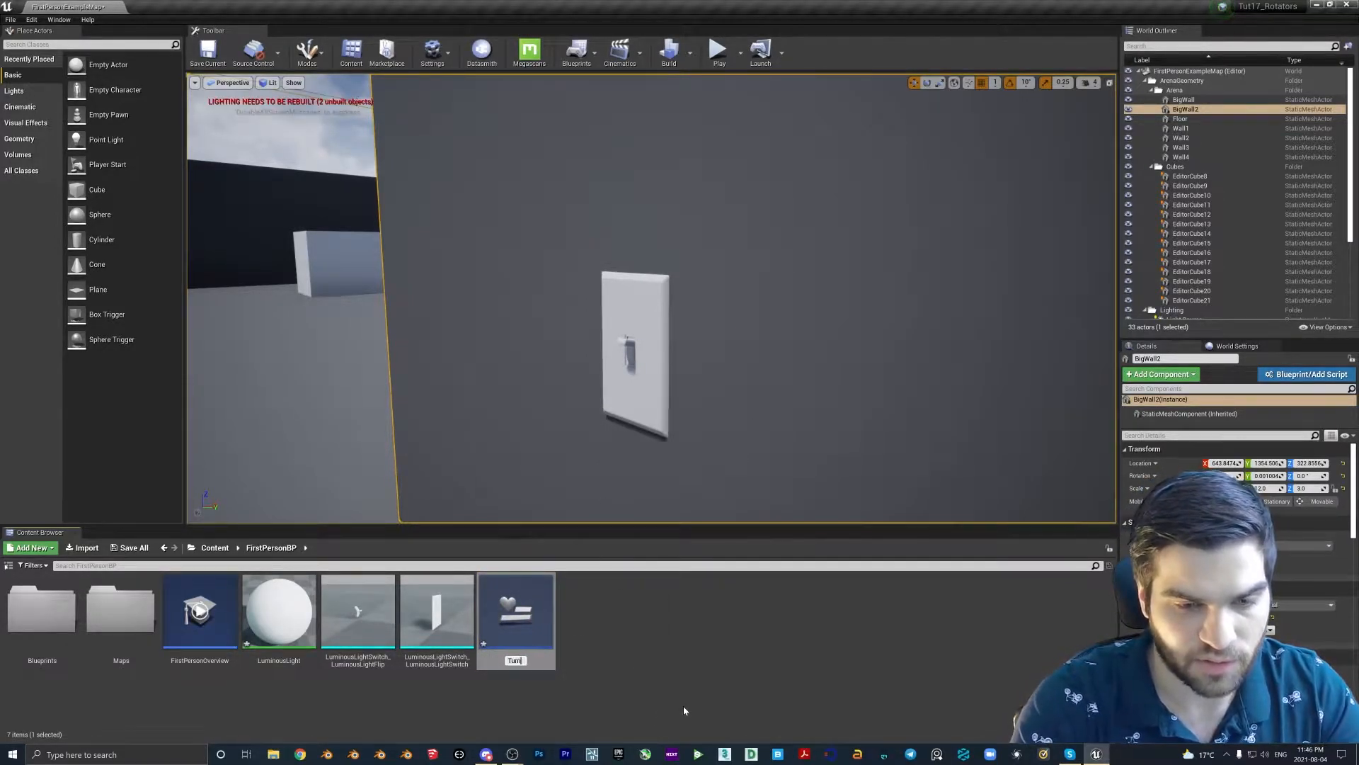
pyautogui.write('LightOn')
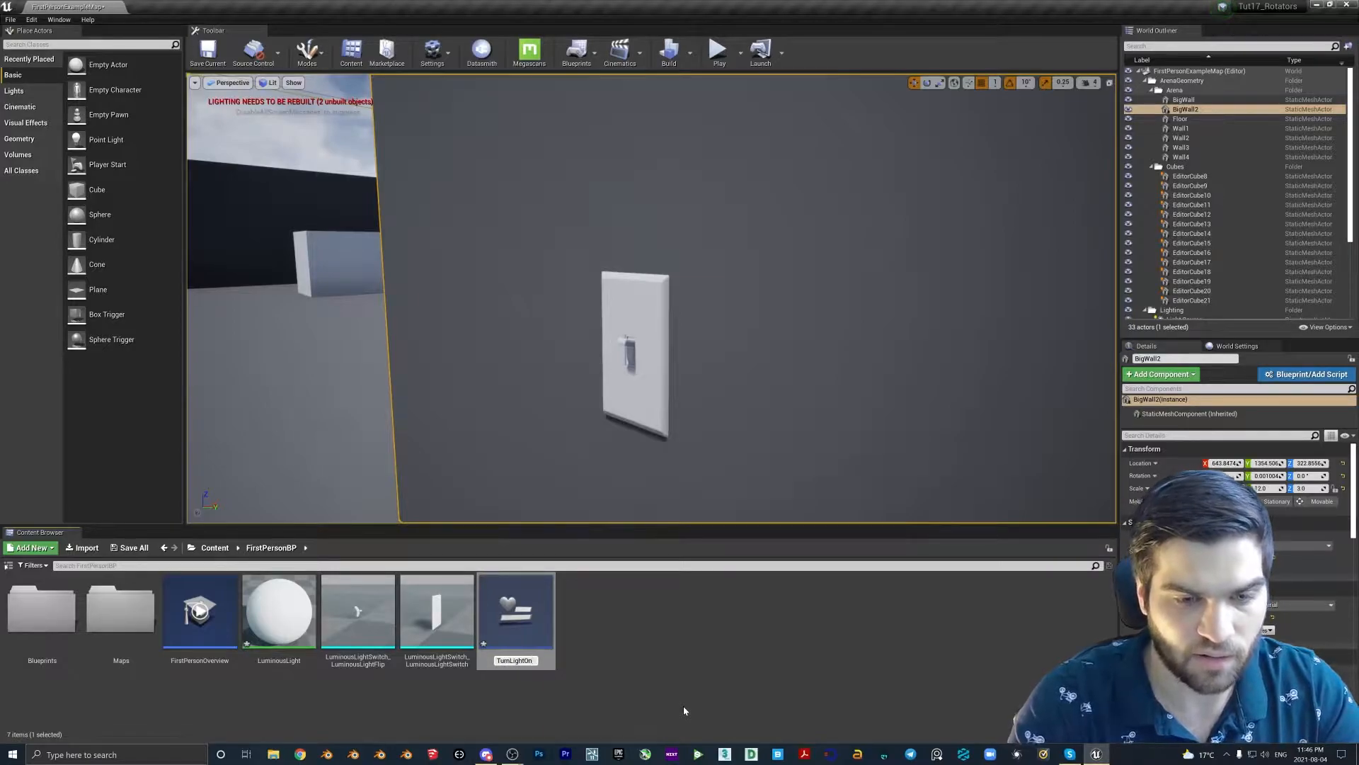
pyautogui.press('Return')
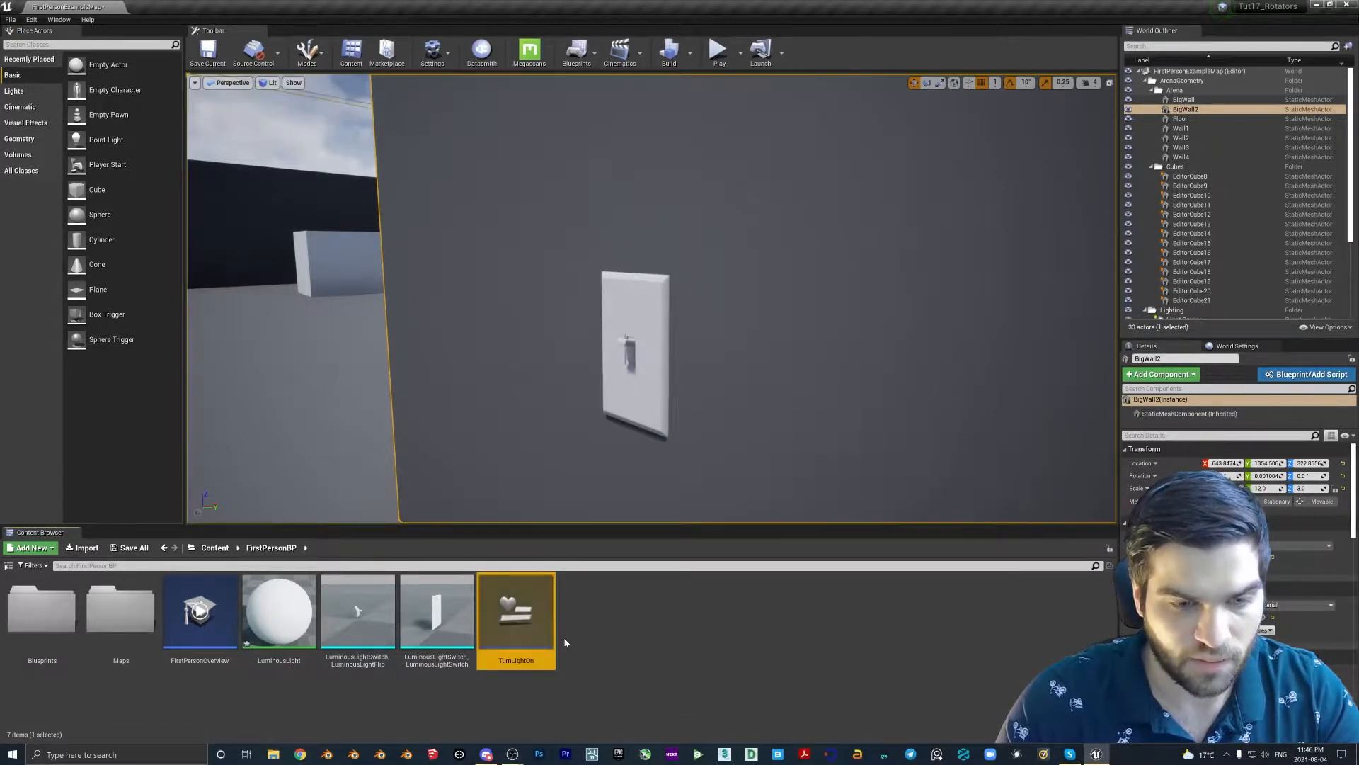
# Rename the TurnLightOn widget blueprint to RotateSwitch
pyautogui.rightClick(529, 630)
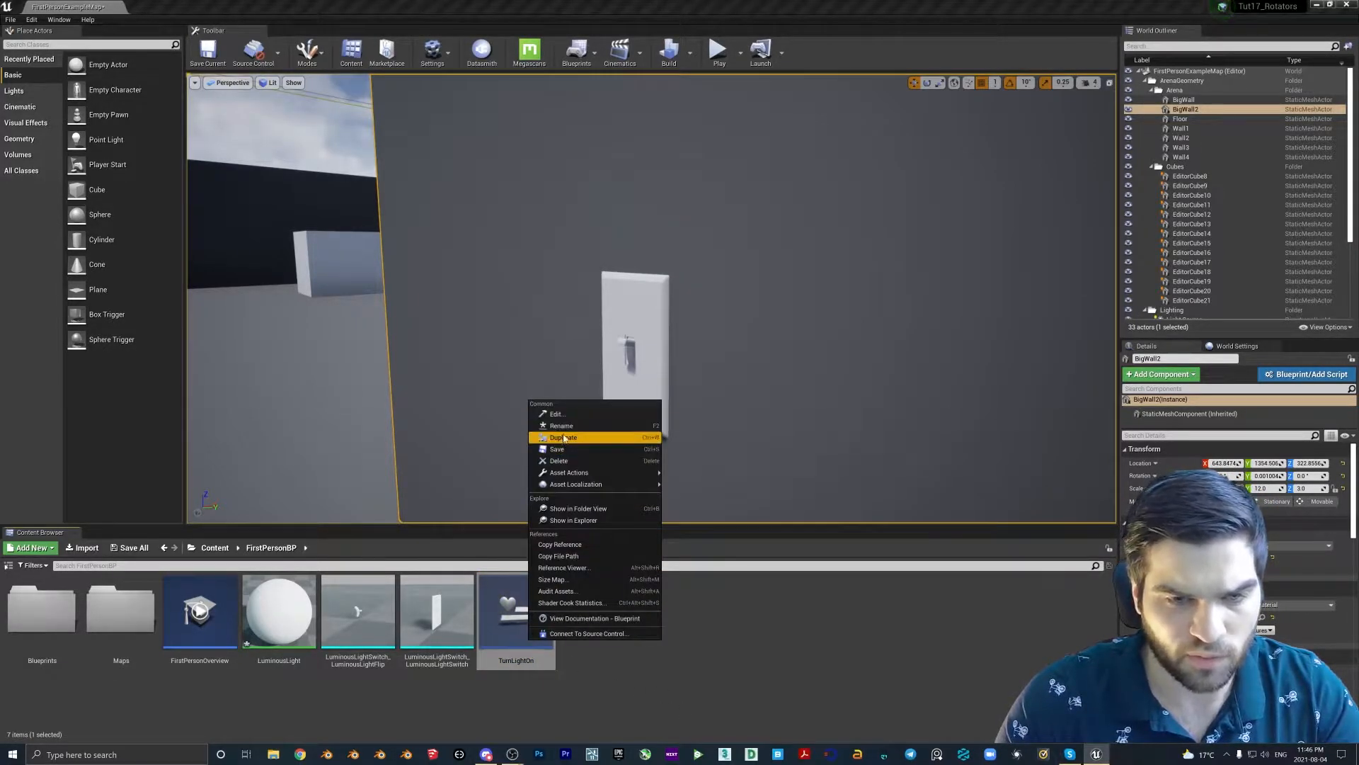
pyautogui.click(567, 426)
pyautogui.write('Rotate')
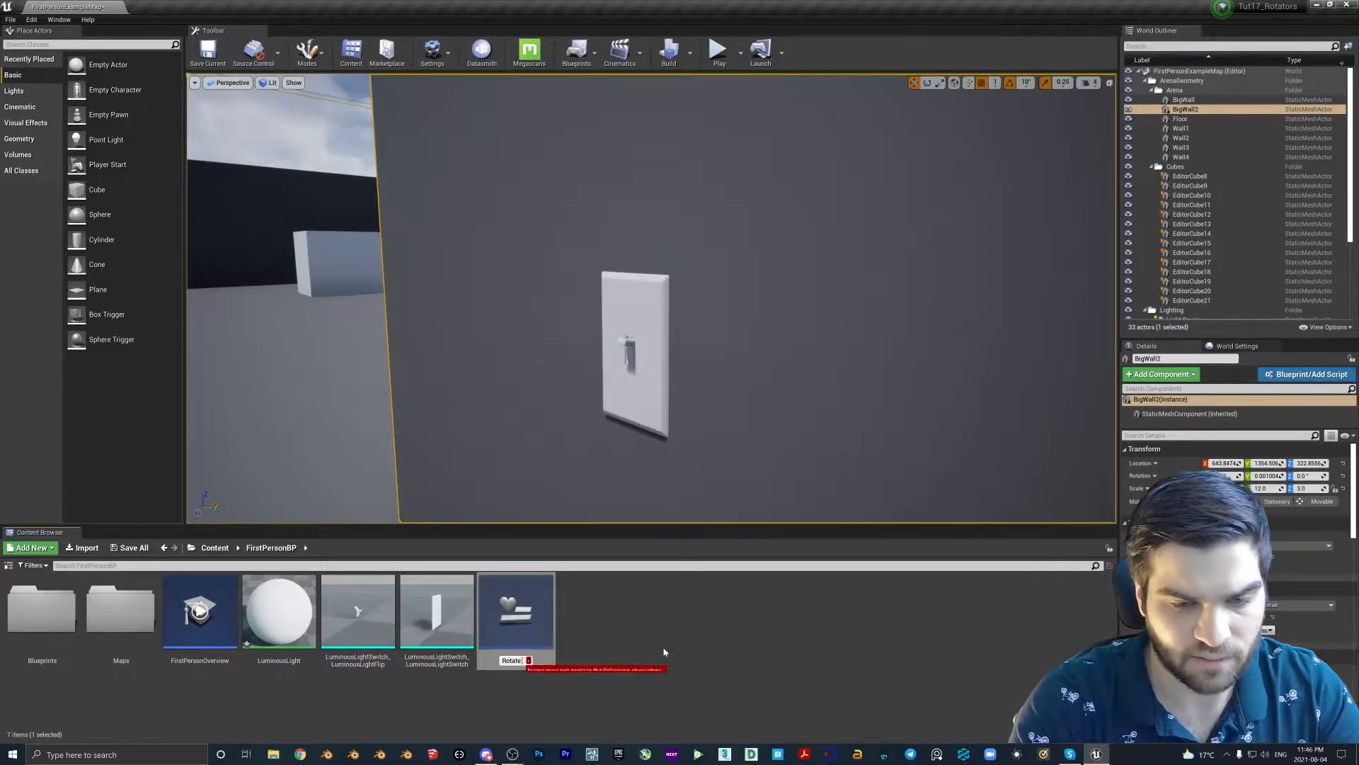
pyautogui.press('BackSpace')
pyautogui.write('Switch')
pyautogui.press('Return')
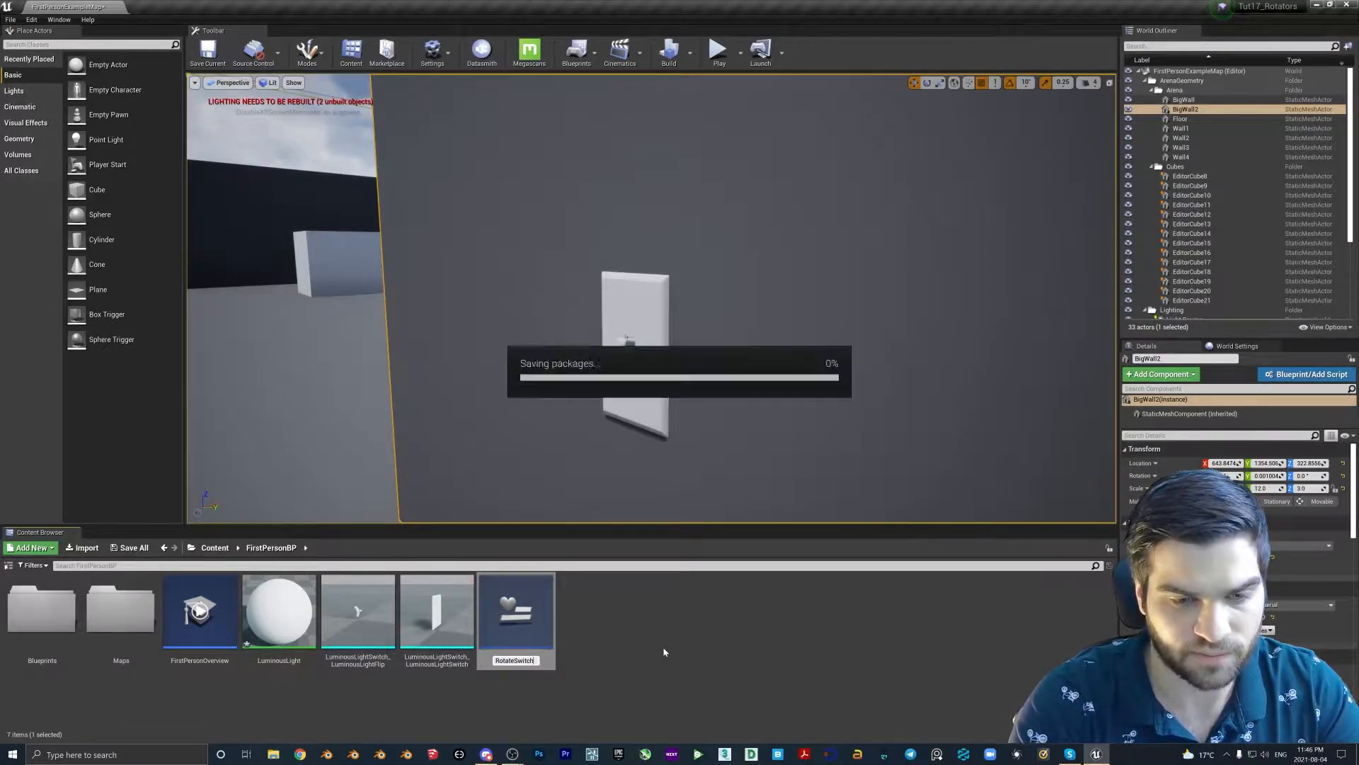
# Check the RotateSwitch widget in its editor, return to the level, and delete that widget blueprint
pyautogui.doubleClick(528, 619)
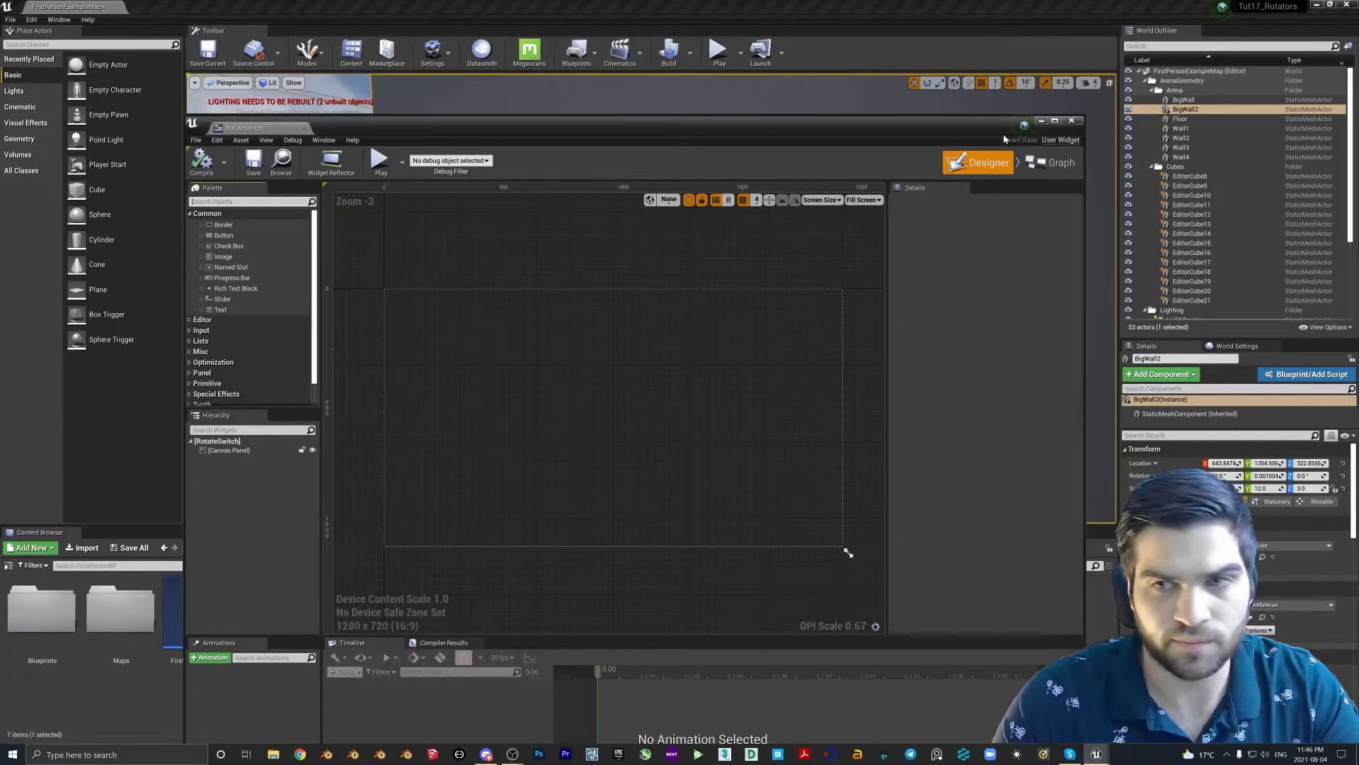
pyautogui.hotkey('alt', 'Tab')
pyautogui.rightClick(510, 623)
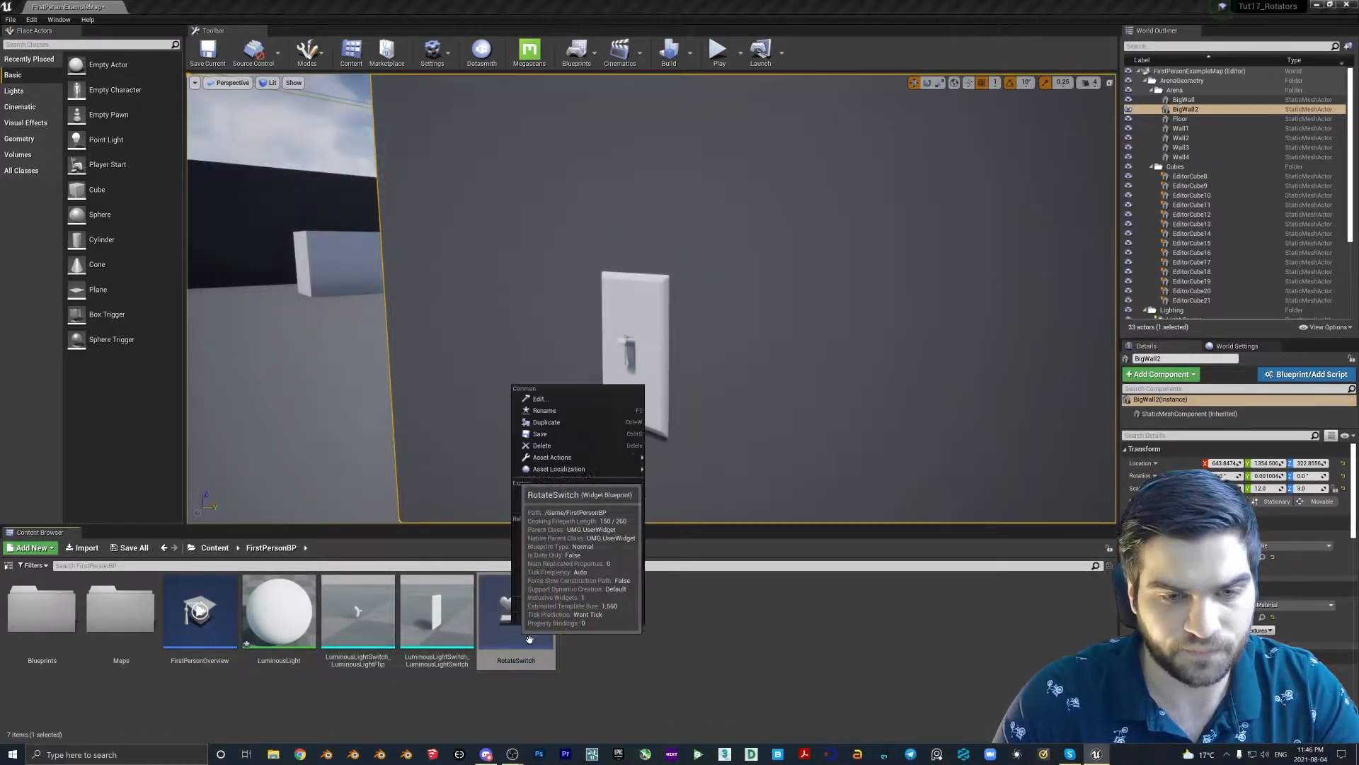
pyautogui.click(547, 446)
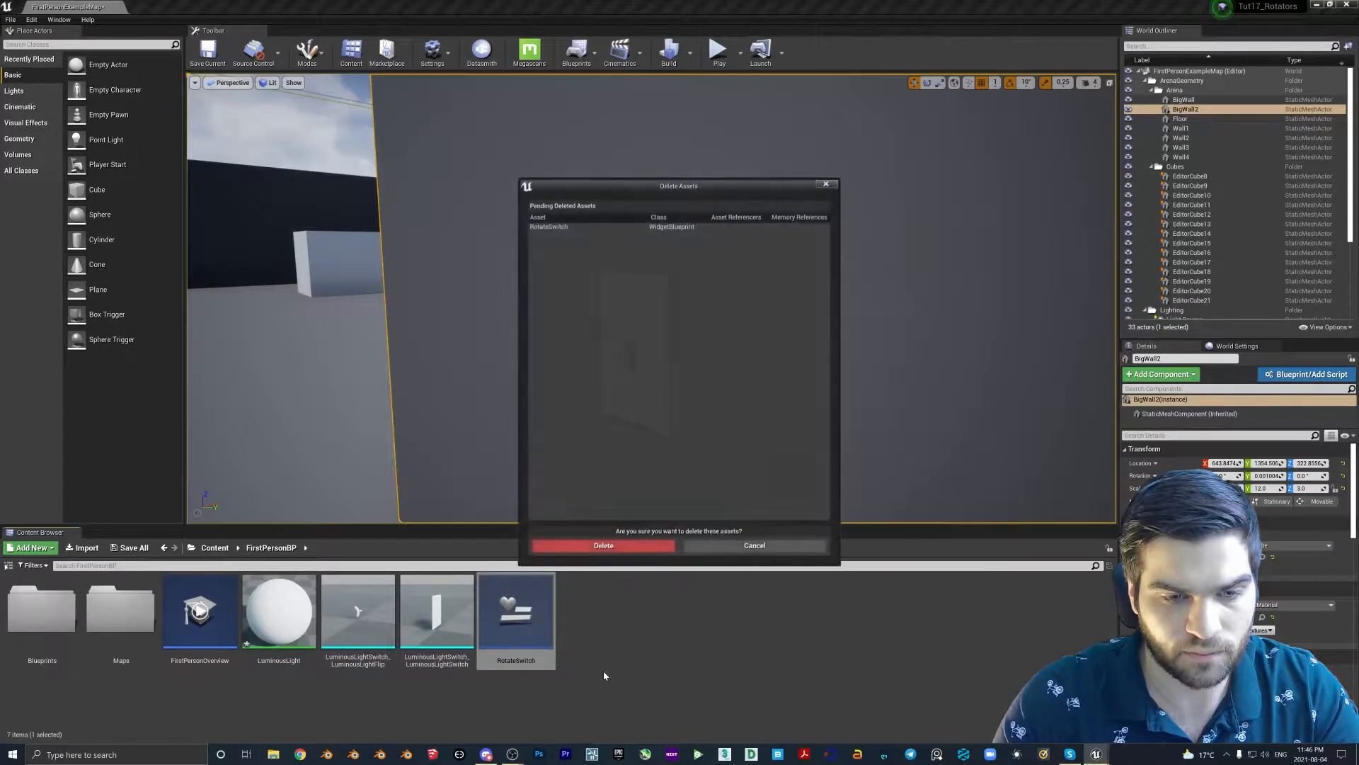
pyautogui.click(626, 547)
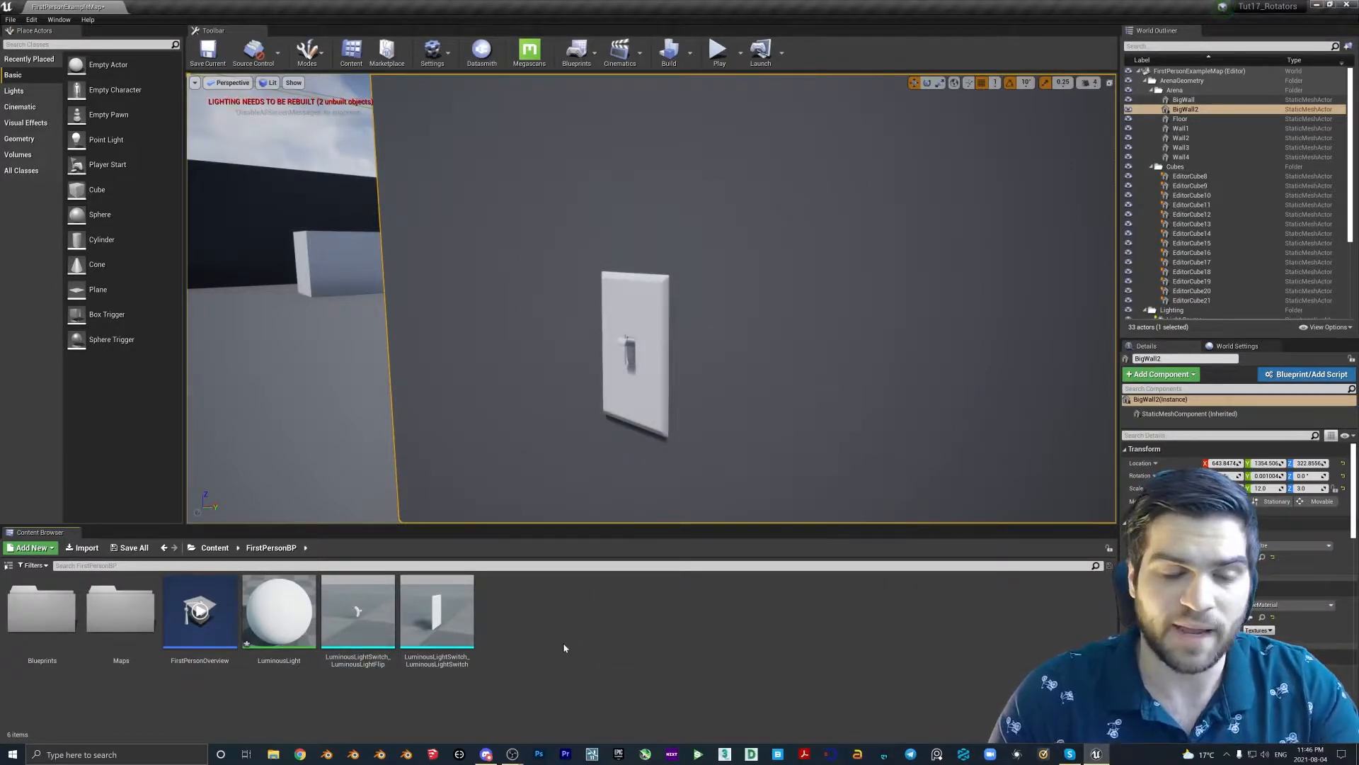
# Create a fresh Widget Blueprint in the FirstPersonBP folder and name it TurnLightOn
pyautogui.rightClick(530, 626)
pyautogui.moveTo(560, 615)
pyautogui.click(691, 686)
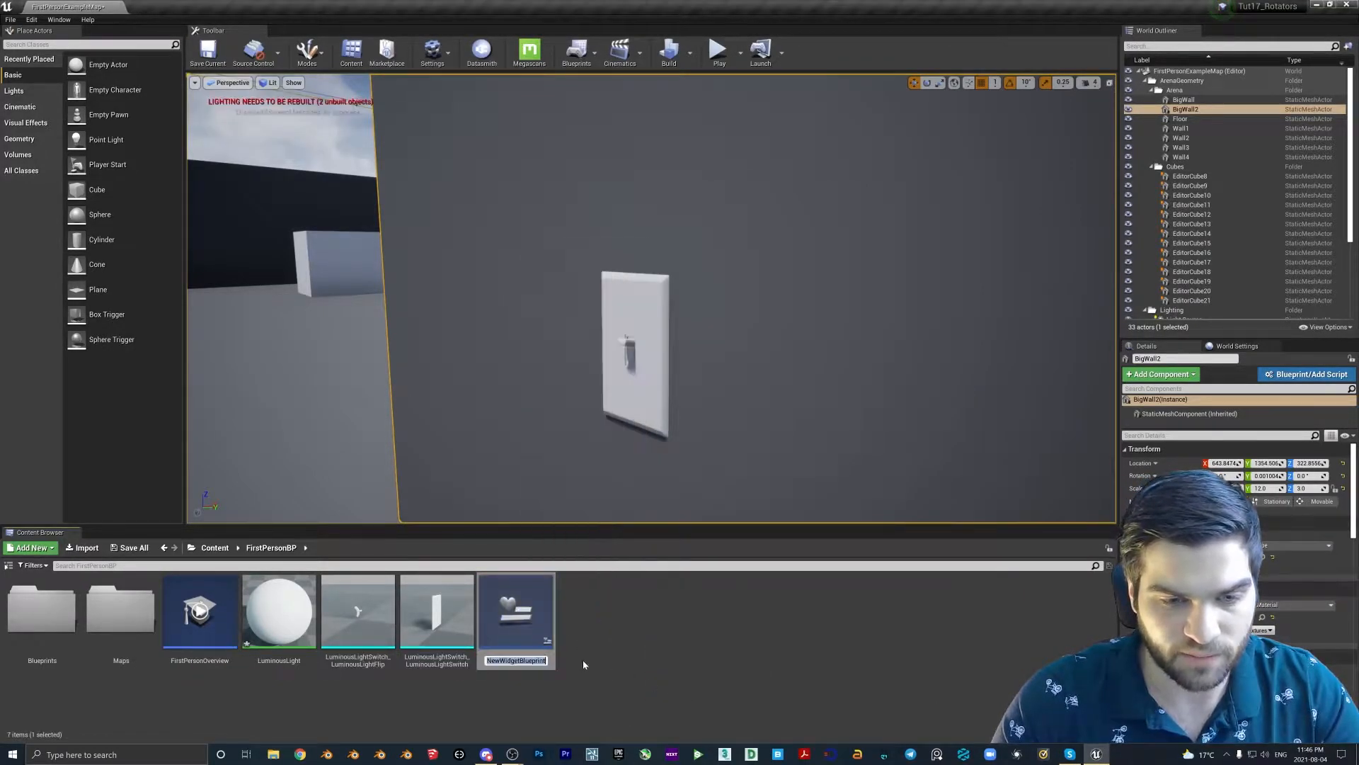
pyautogui.write('TurnLight')
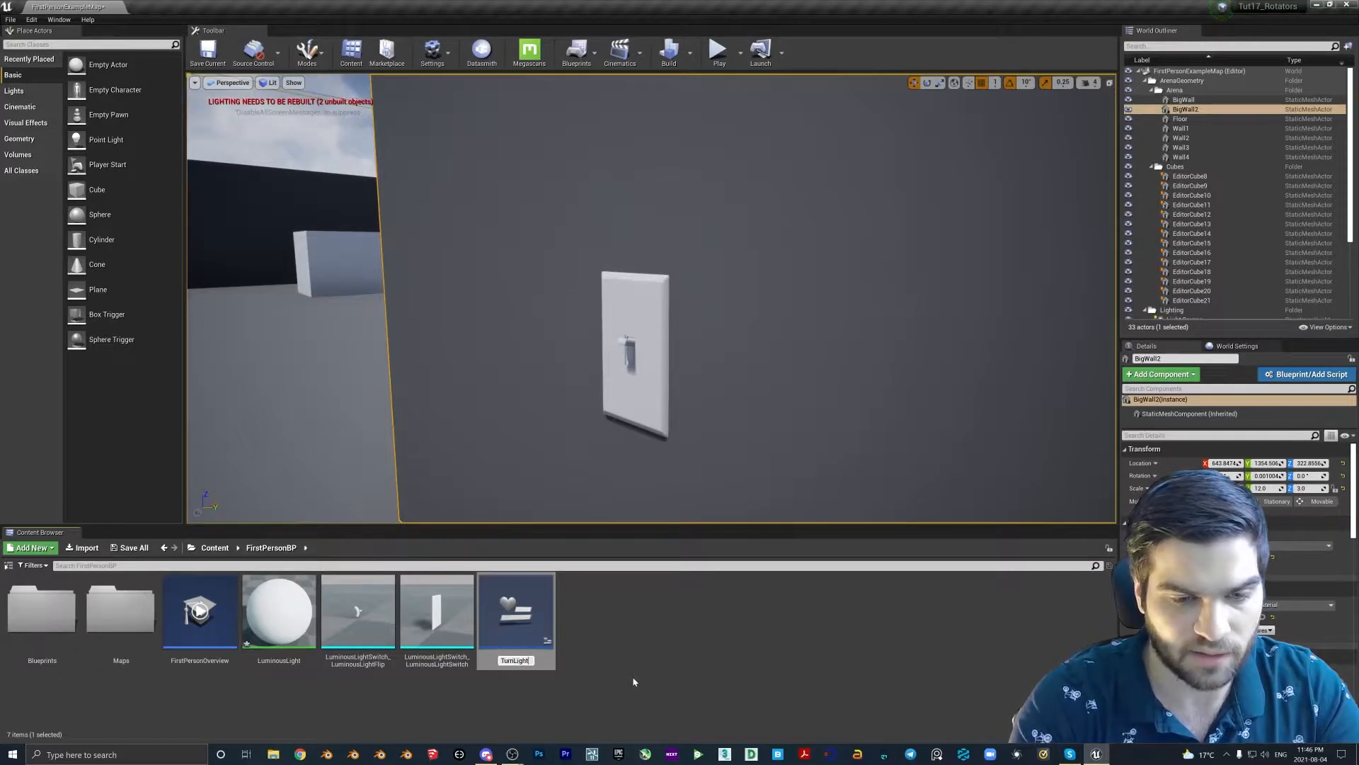
pyautogui.write('On')
pyautogui.press('Return')
pyautogui.rightClick(526, 616)
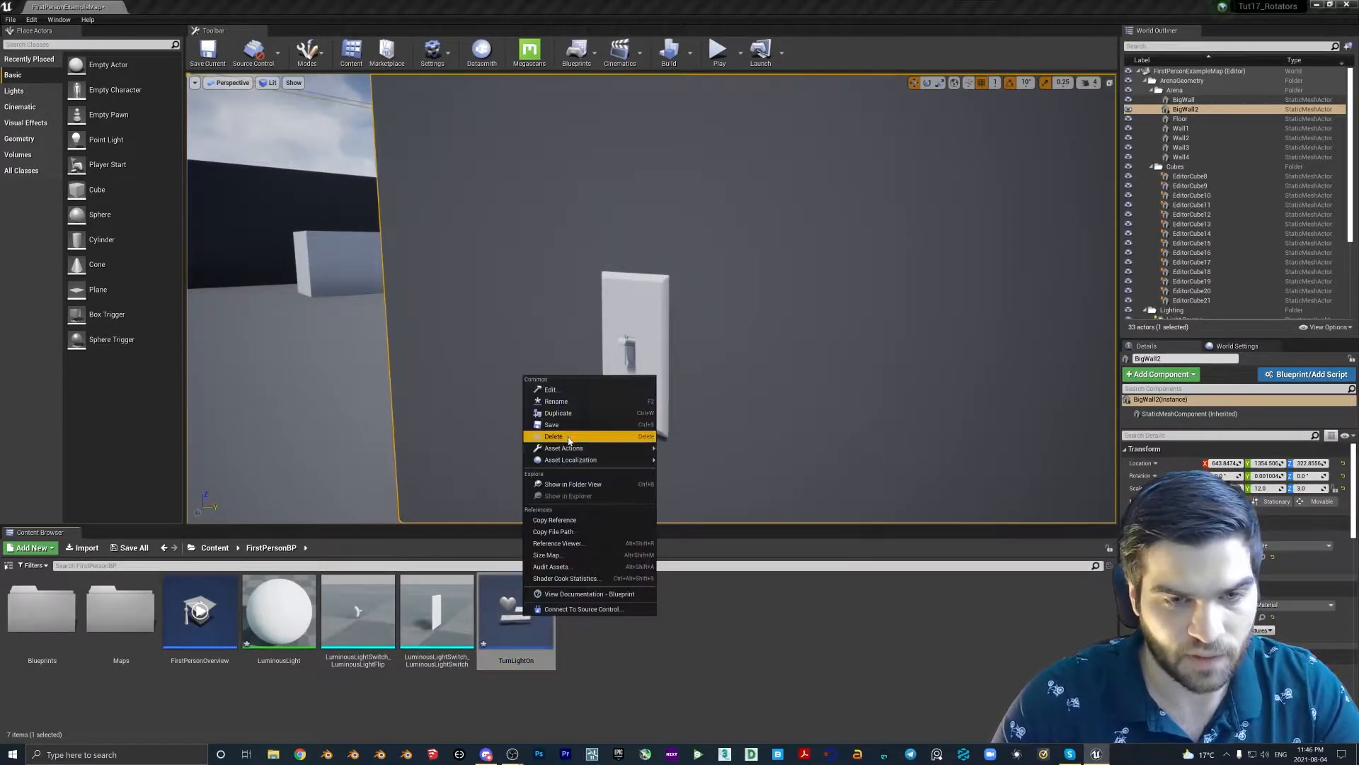
pyautogui.click(530, 615)
# Open the TurnLightOn widget and add a Horizontal Box that spans nearly the entire canvas
pyautogui.doubleClick(531, 615)
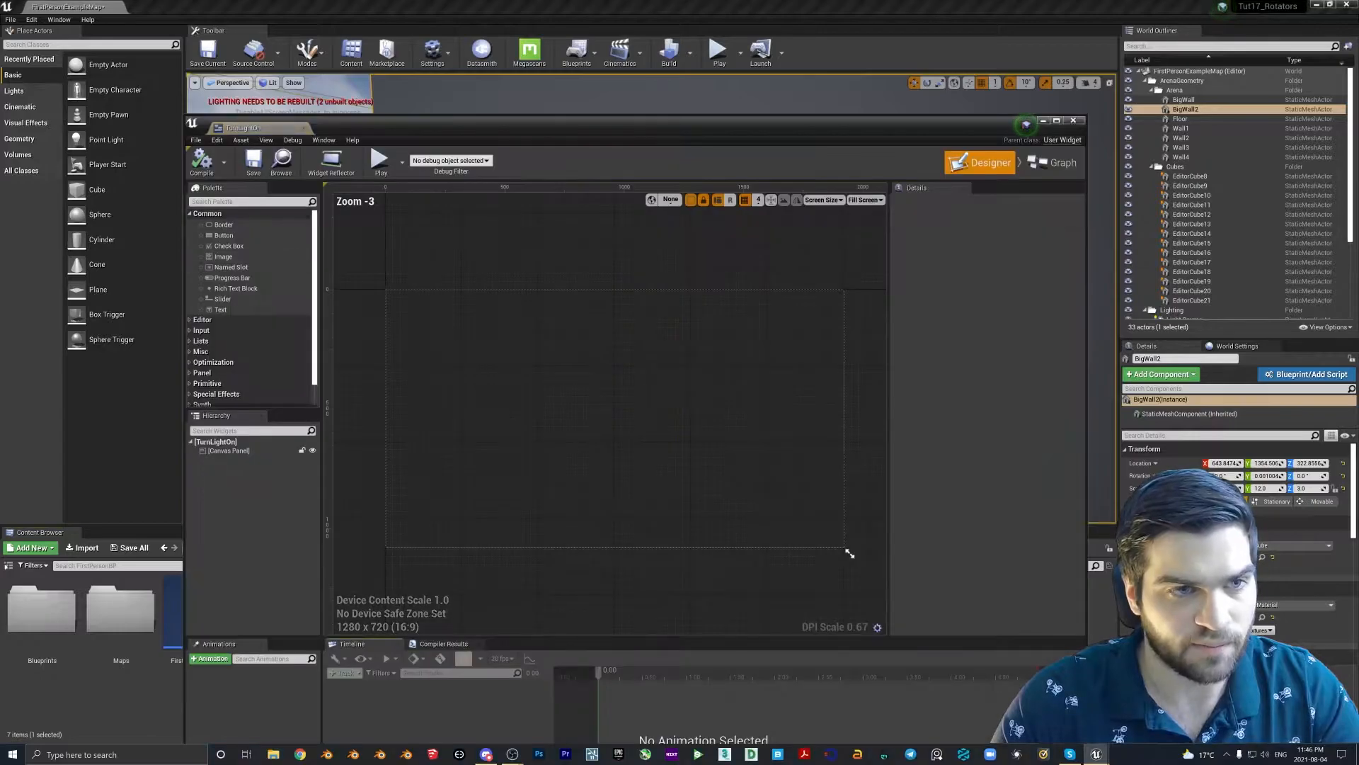
pyautogui.write('hori')
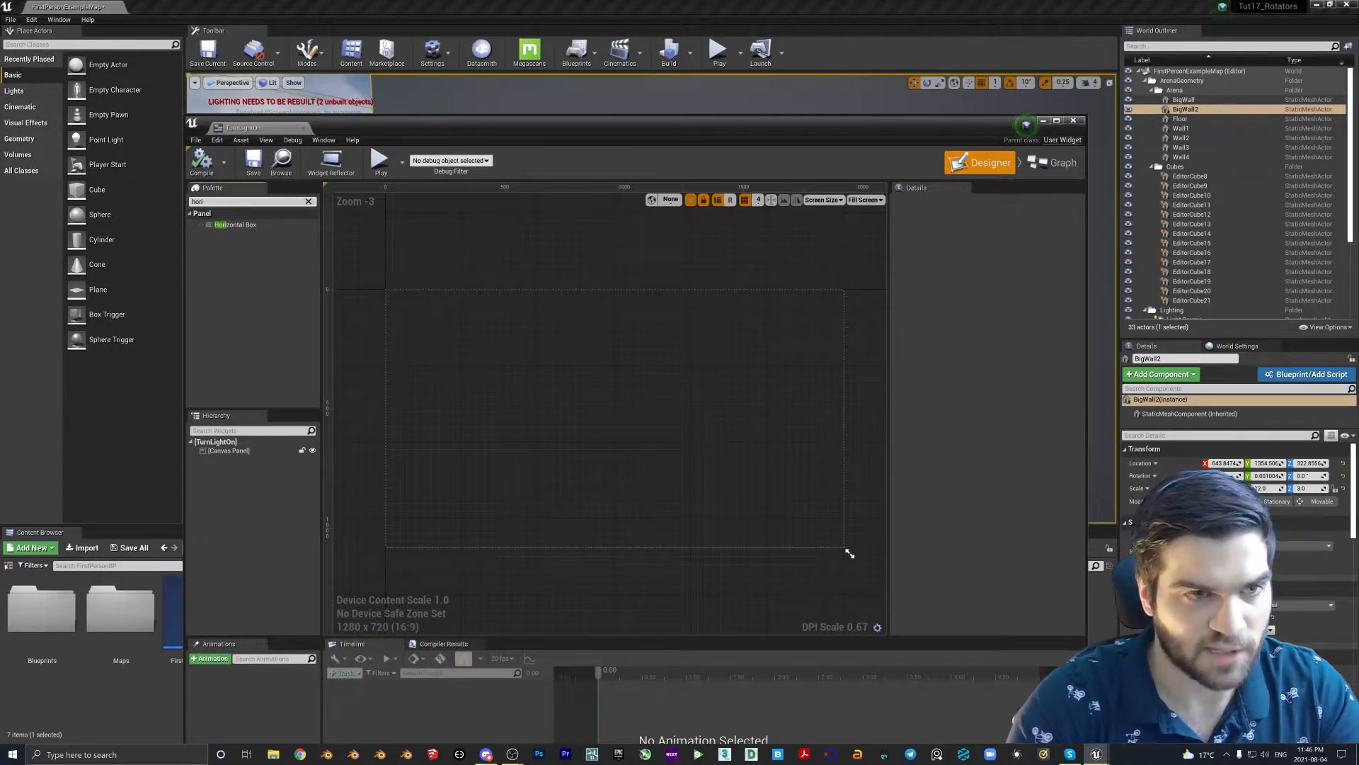
pyautogui.moveTo(237, 225); pyautogui.dragTo(847, 553)
# Add a Text block inside the Horizontal Box, set its size to Fill, and centre it horizontally and vertically
pyautogui.doubleClick(213, 201)
pyautogui.write('text')
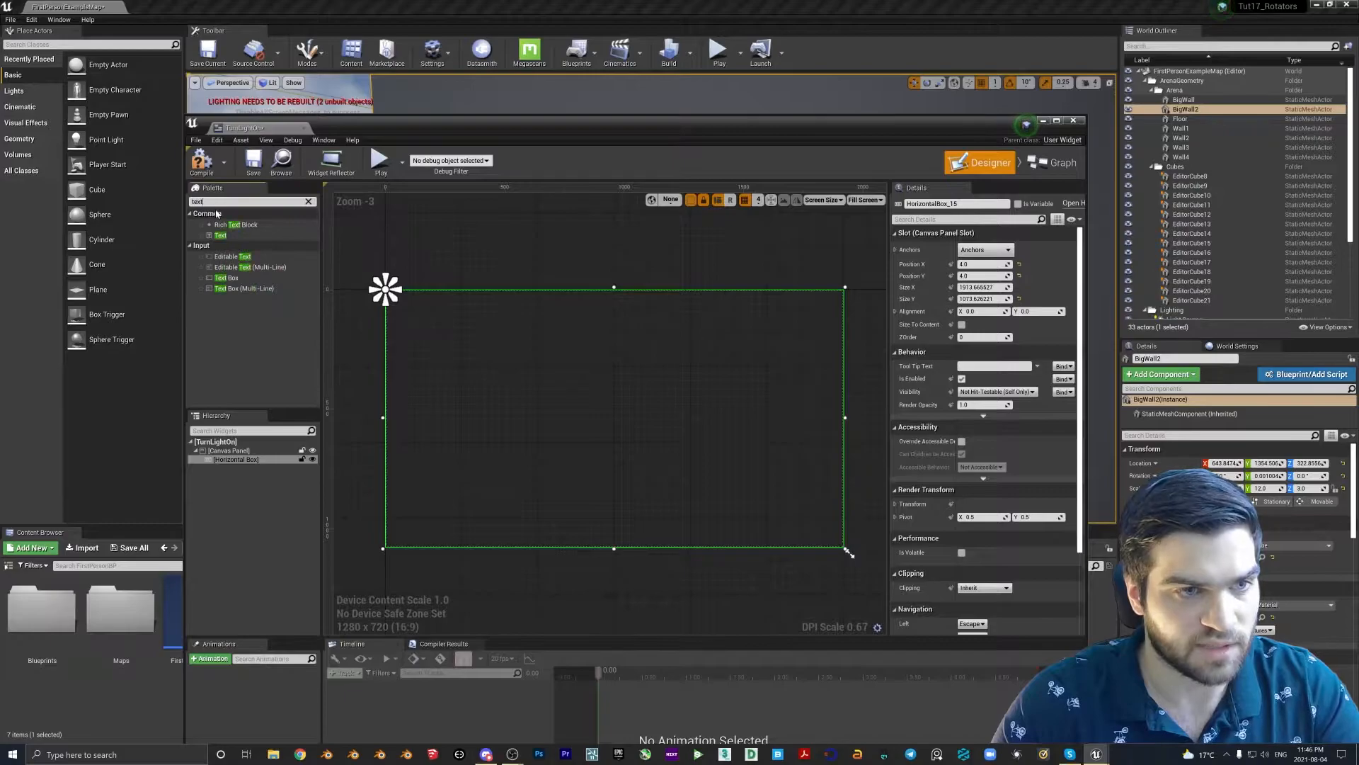
pyautogui.moveTo(271, 278); pyautogui.dragTo(416, 302)
pyautogui.click(988, 260)
pyautogui.click(980, 275)
pyautogui.click(980, 292)
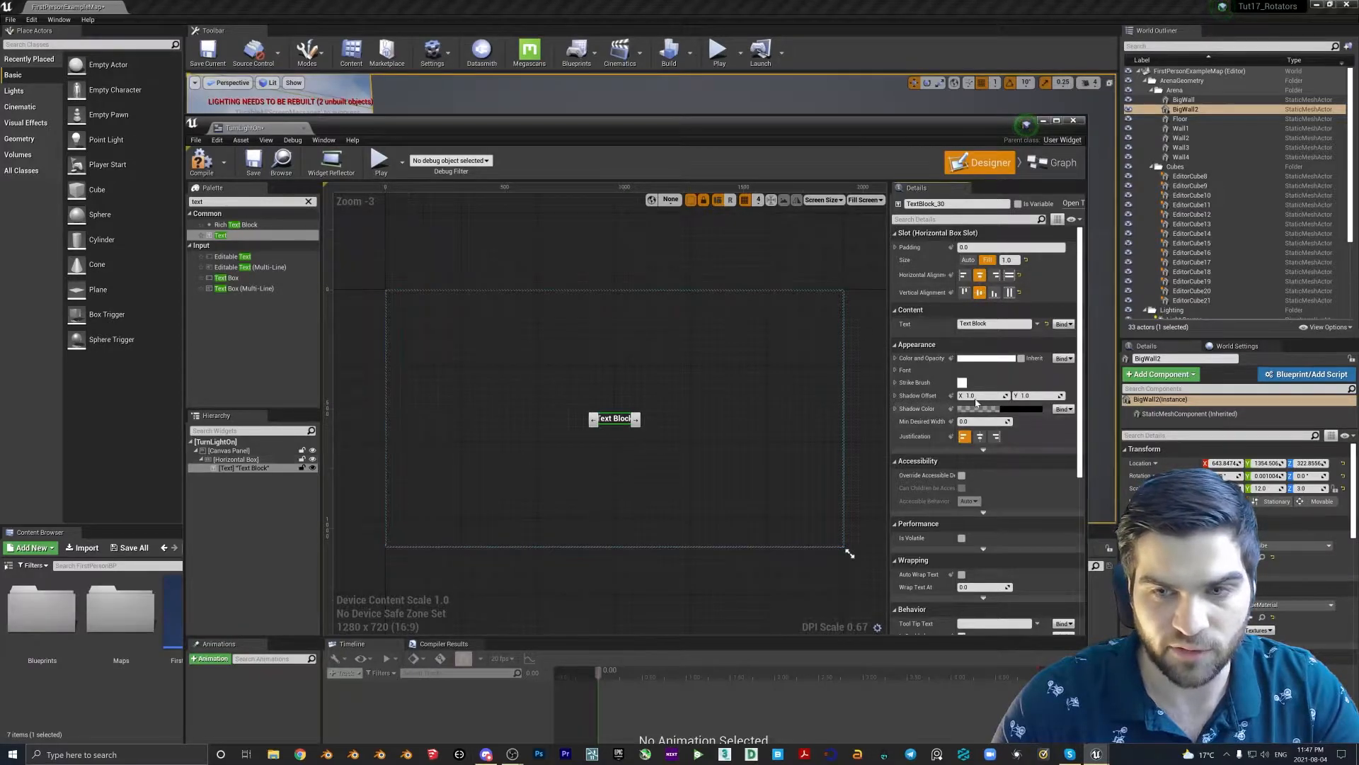
# Change the text block's colour to a light pink
pyautogui.click(986, 359)
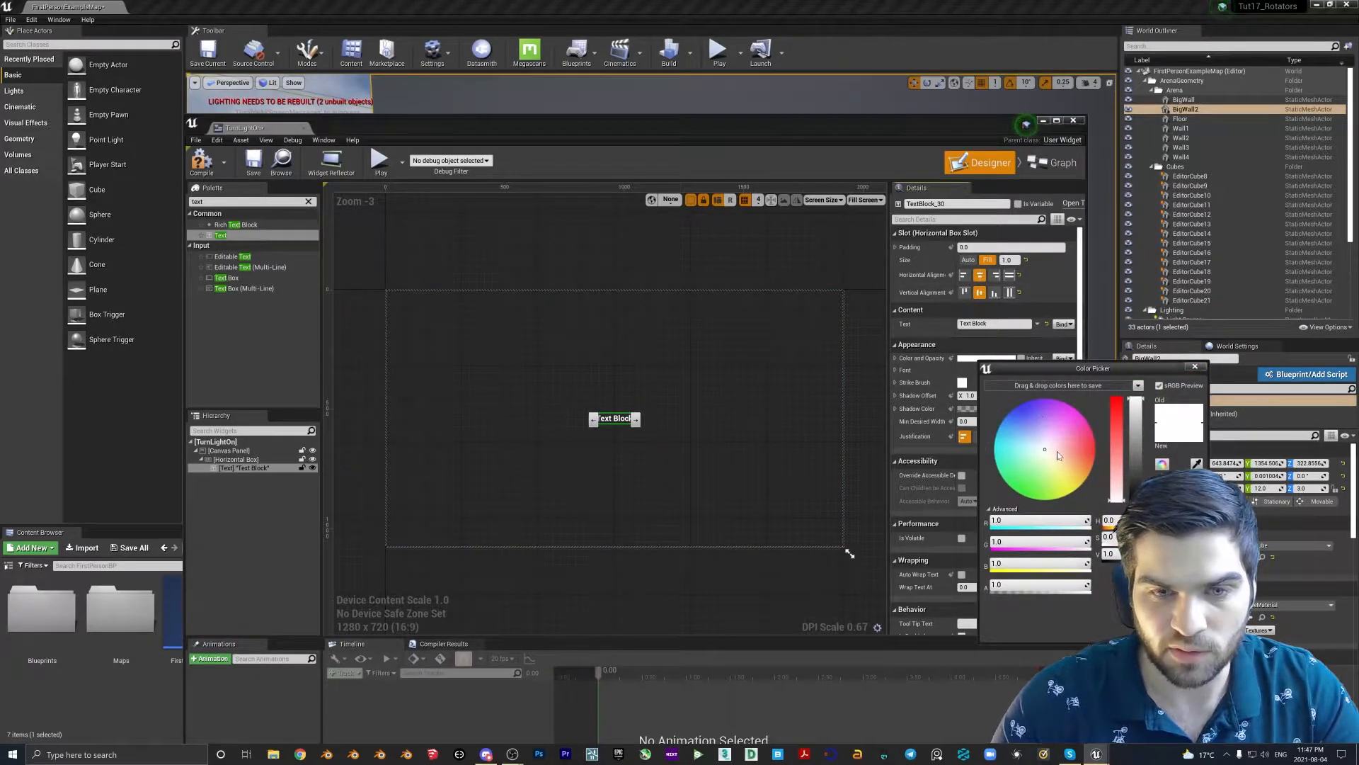
pyautogui.click(1066, 457)
pyautogui.moveTo(1065, 457); pyautogui.dragTo(1069, 455)
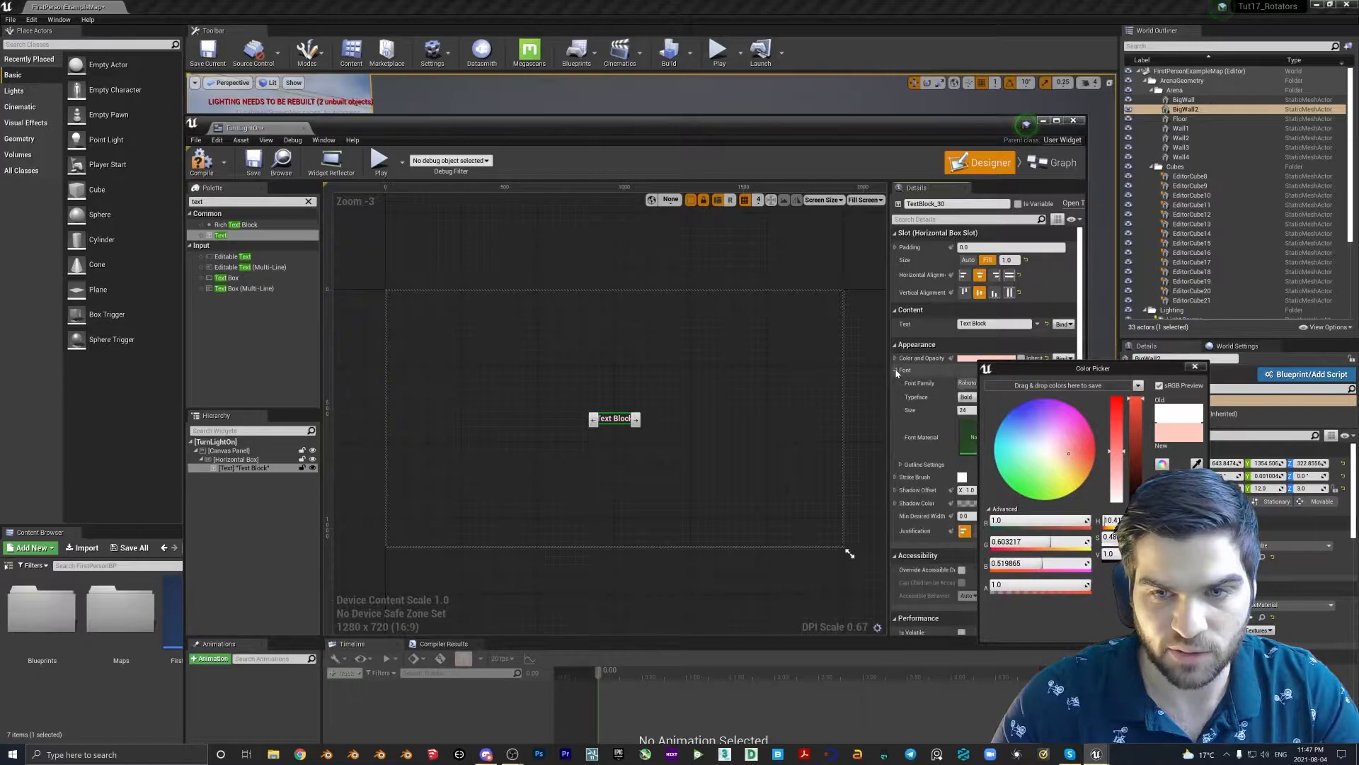
pyautogui.click(1196, 366)
# Try font sizes 50 and 100 on the text block, and settle on size 75
pyautogui.click(984, 410)
pyautogui.write('50')
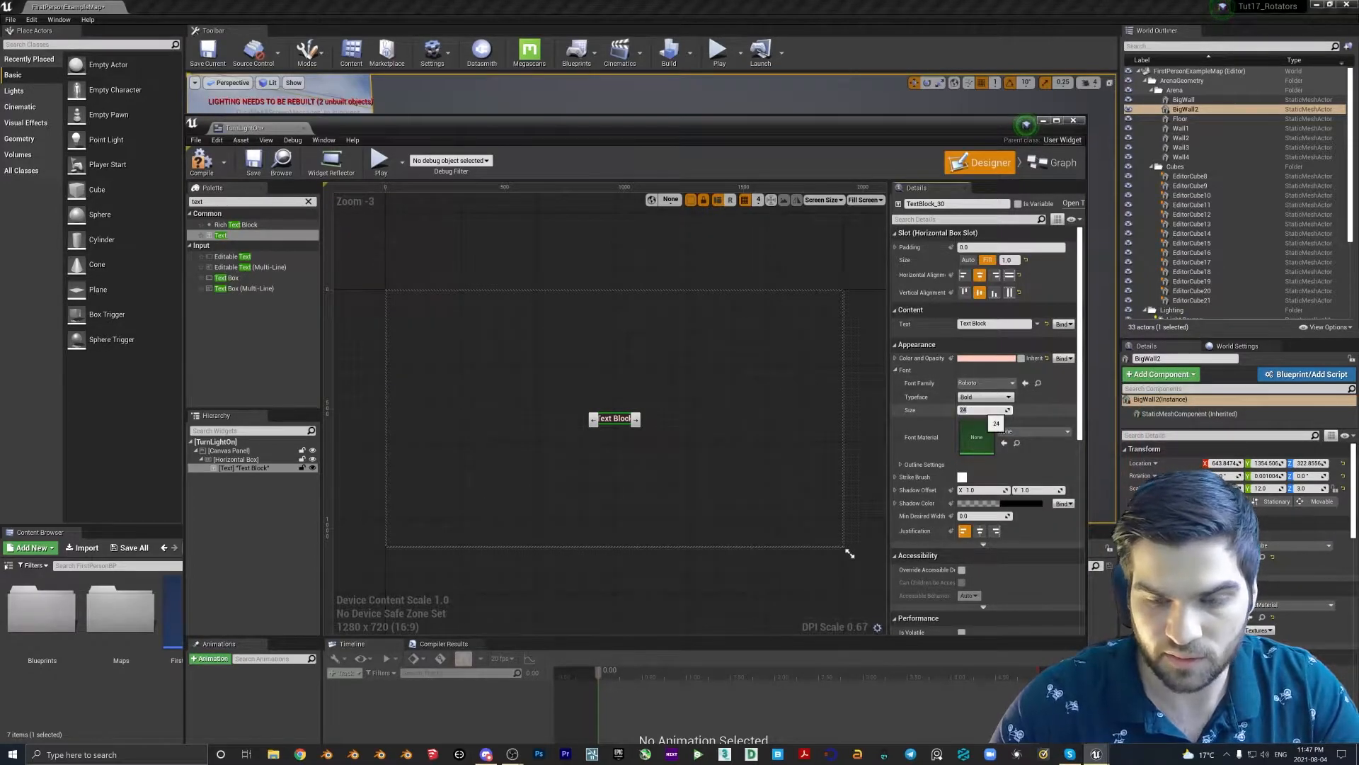
pyautogui.press('Return')
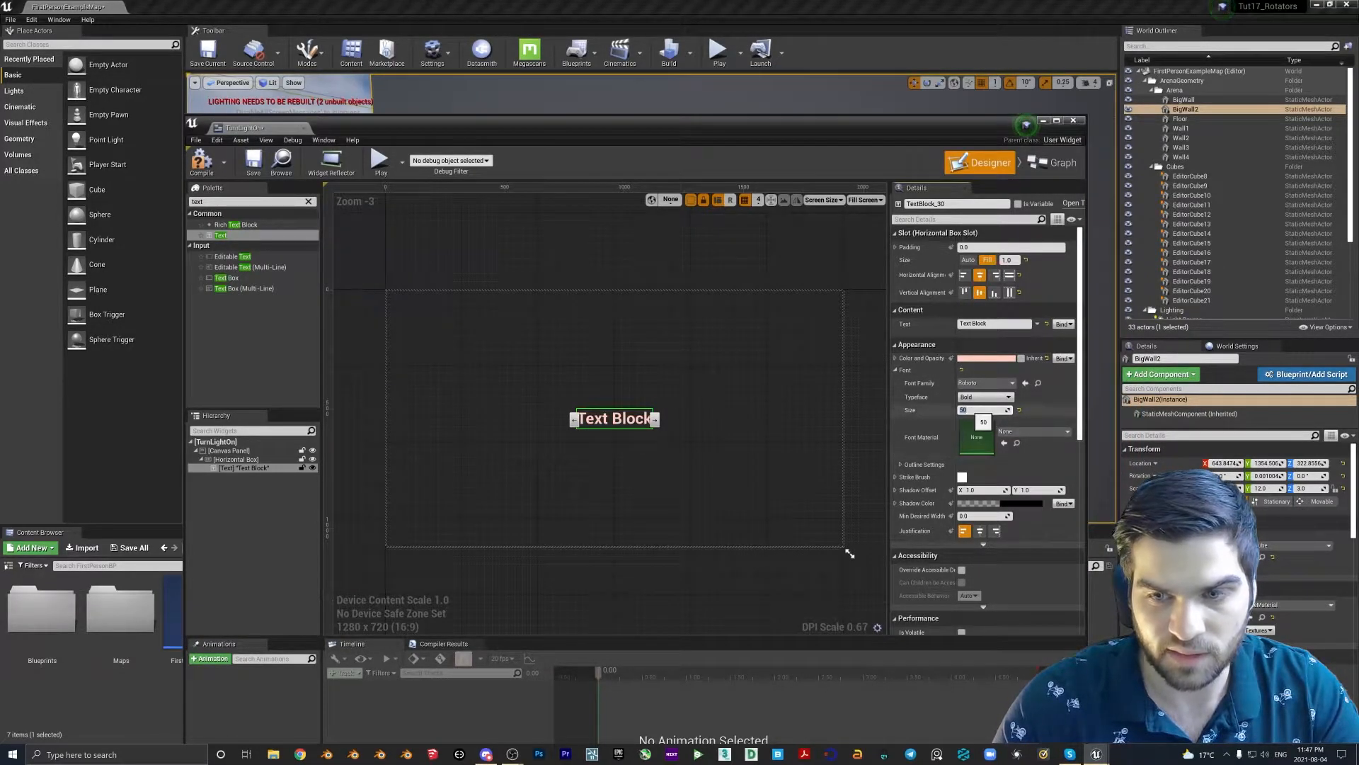
pyautogui.click(981, 410)
pyautogui.write('100')
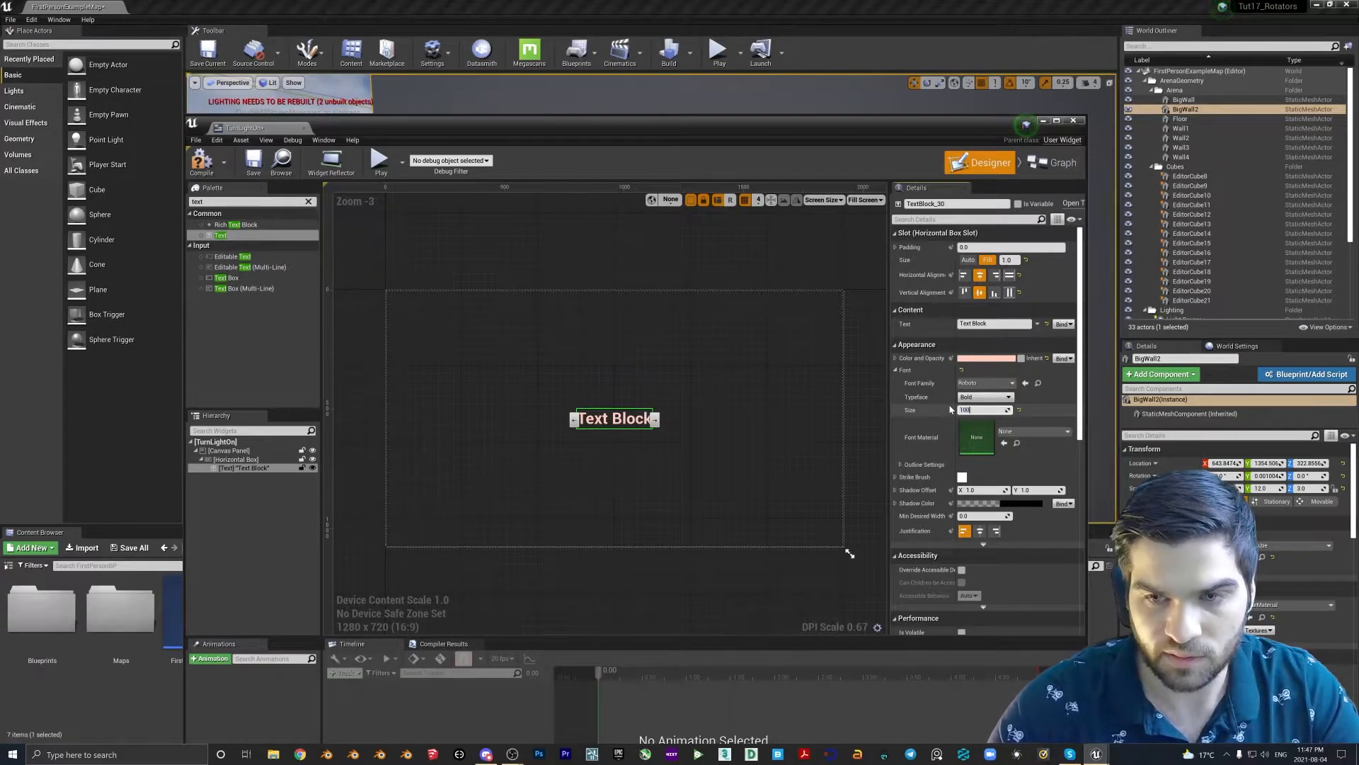
pyautogui.press('Return')
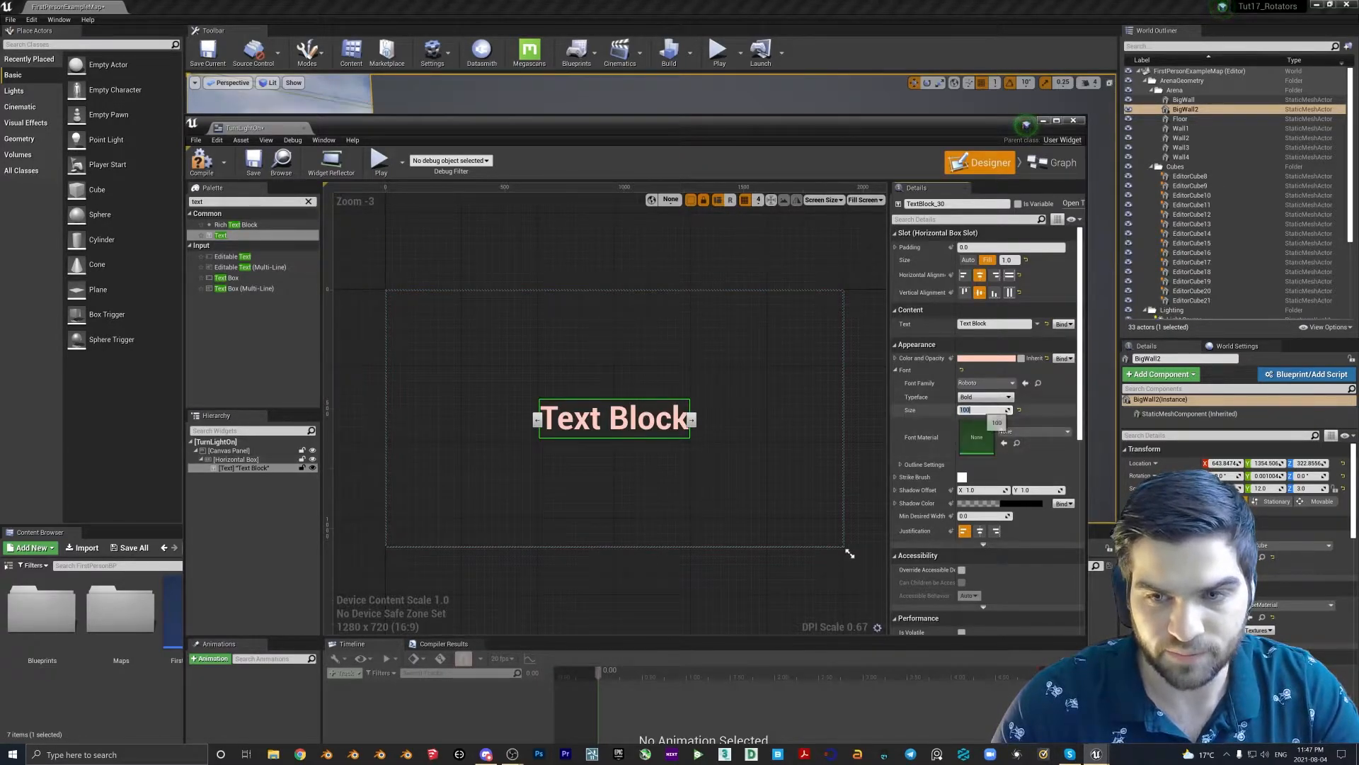
pyautogui.write('75')
pyautogui.press('Return')
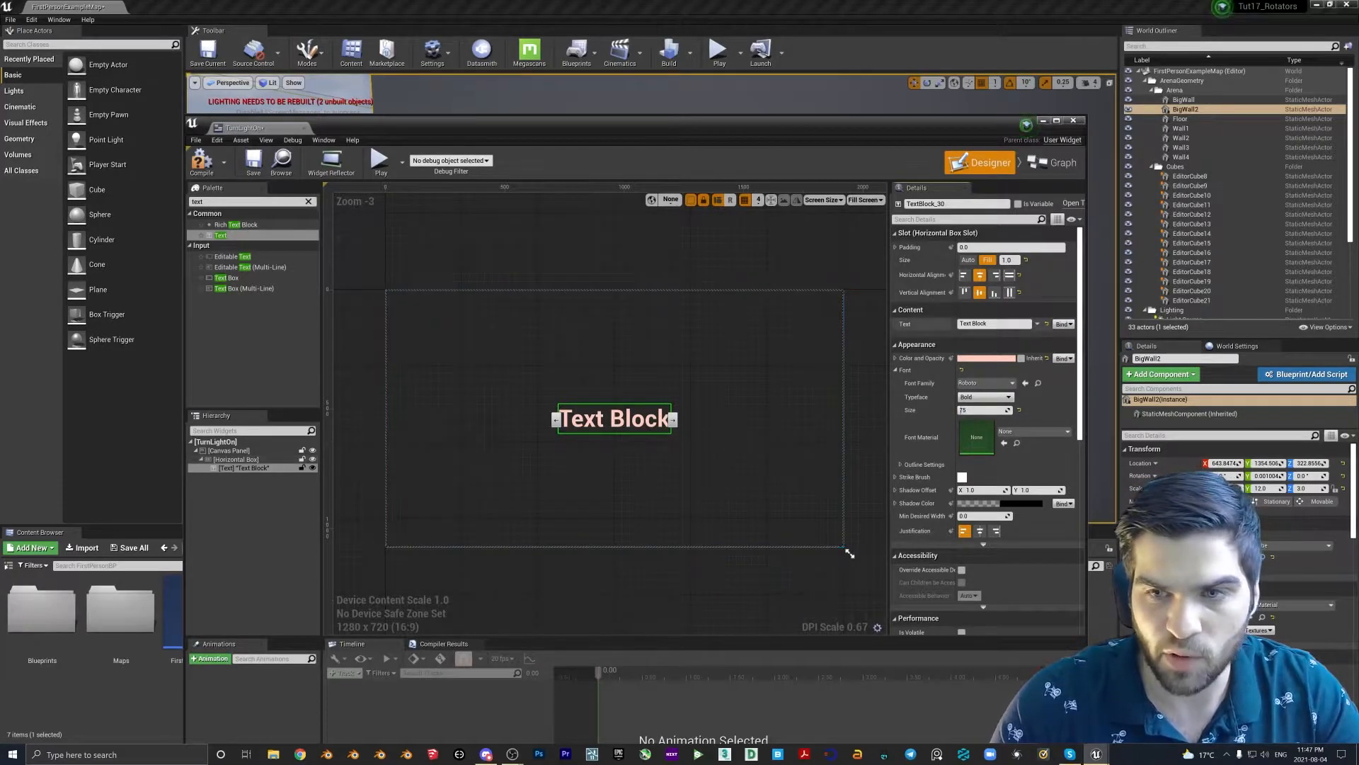
# Align the text block vertically to the bottom, try padding of 50 and 500, and set it to 350
pyautogui.click(994, 293)
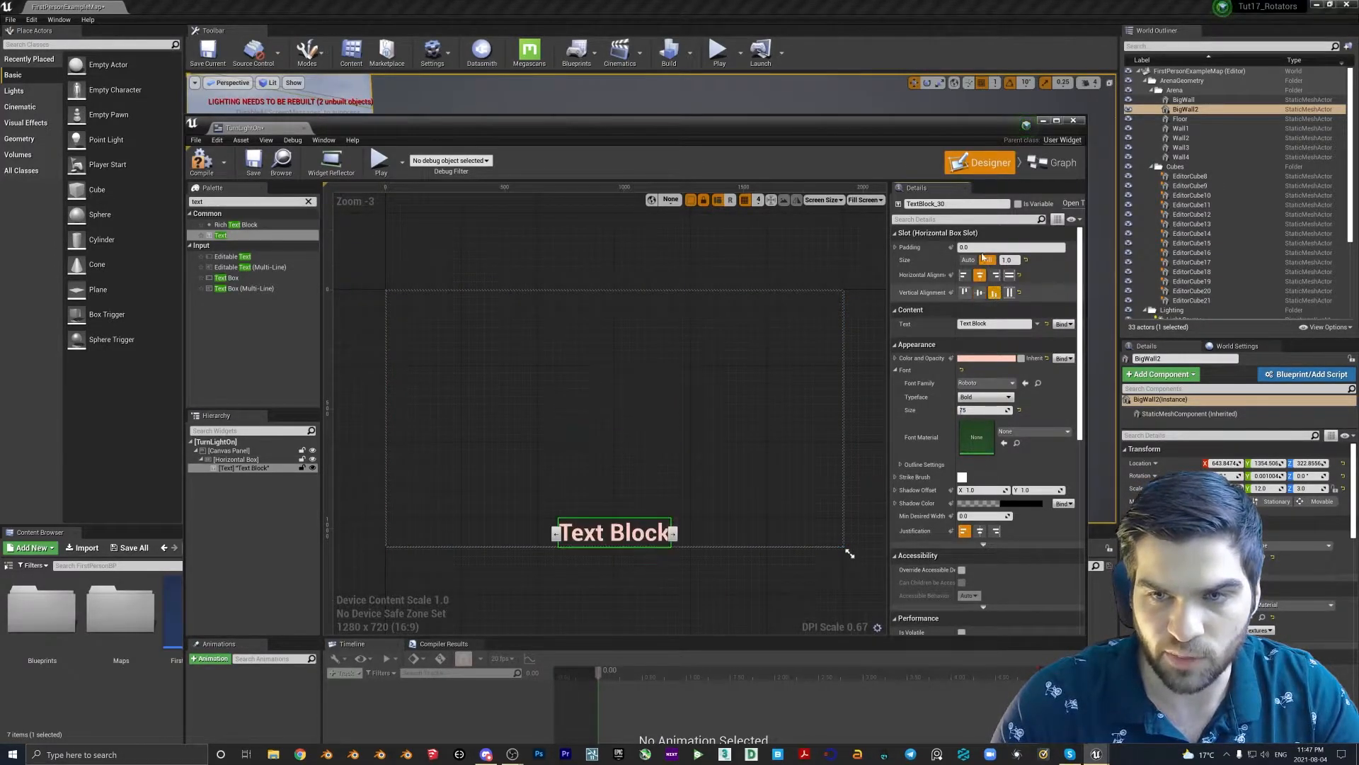
pyautogui.write('50')
pyautogui.press('Return')
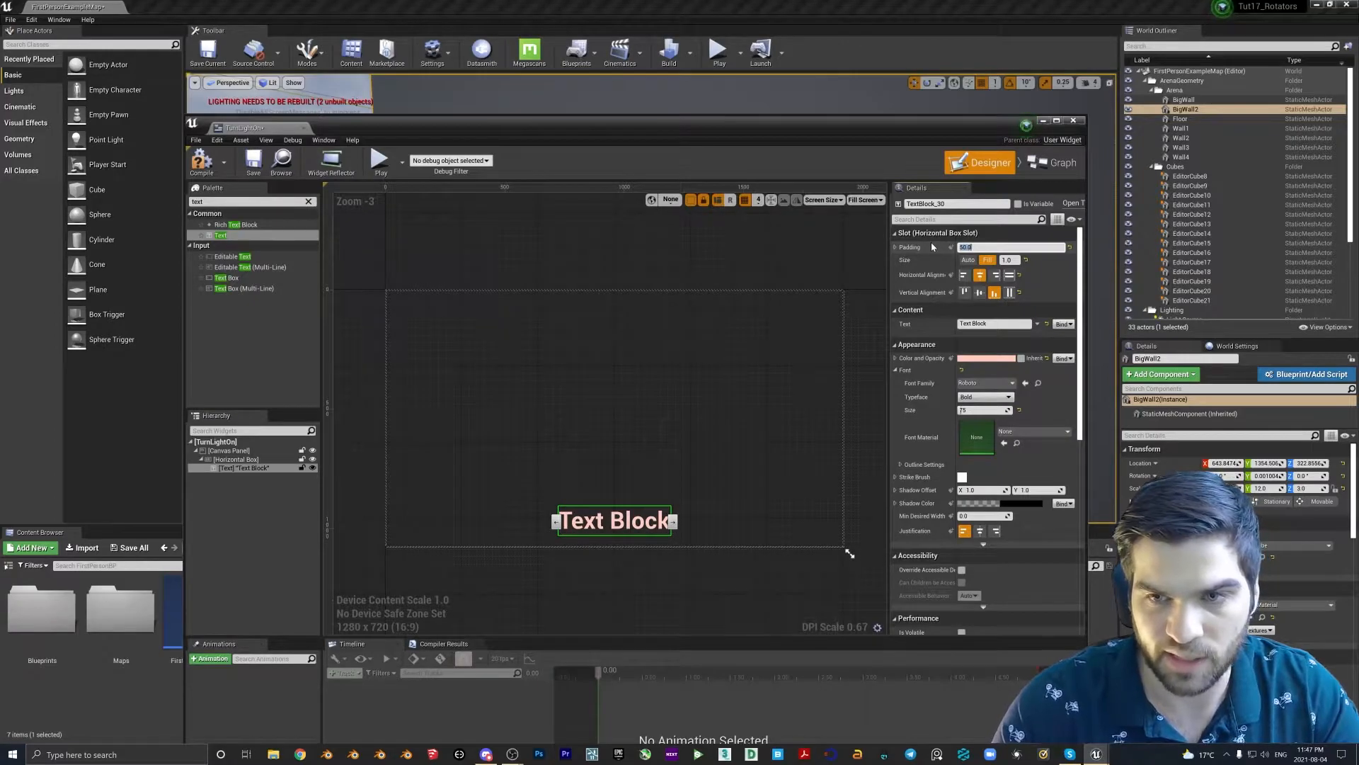
pyautogui.write('0')
pyautogui.press('Return')
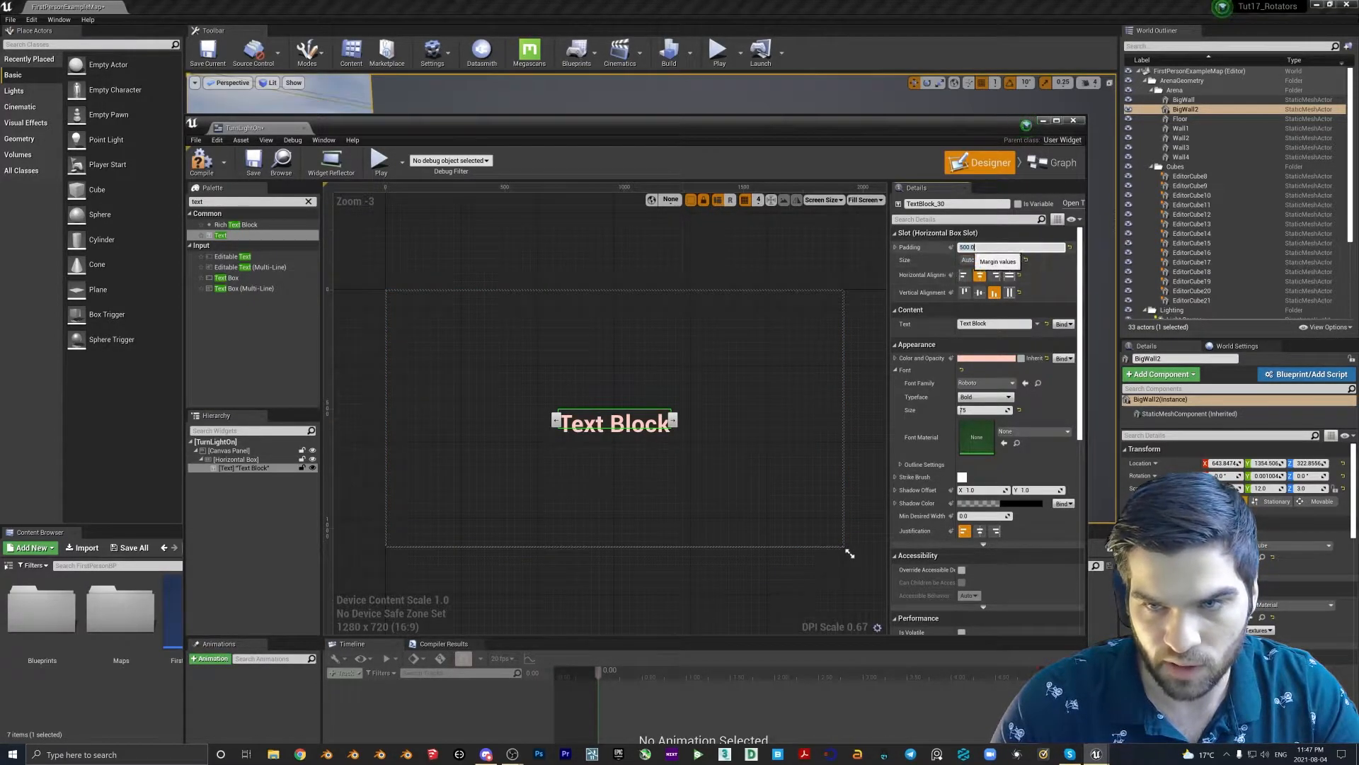
pyautogui.write('350')
pyautogui.press('Return')
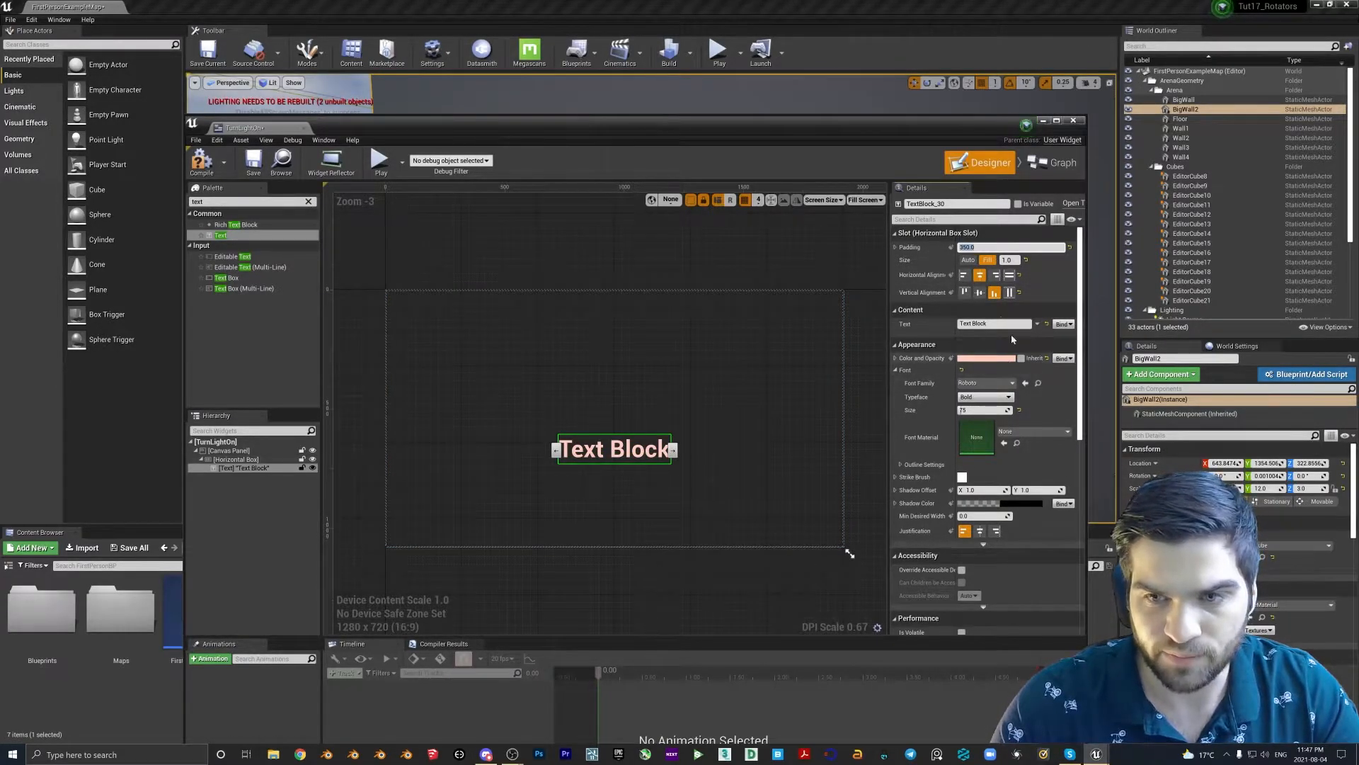
# Change the text block's content to "Turn Light On" and save the widget
pyautogui.click(729, 273)
pyautogui.click(609, 448)
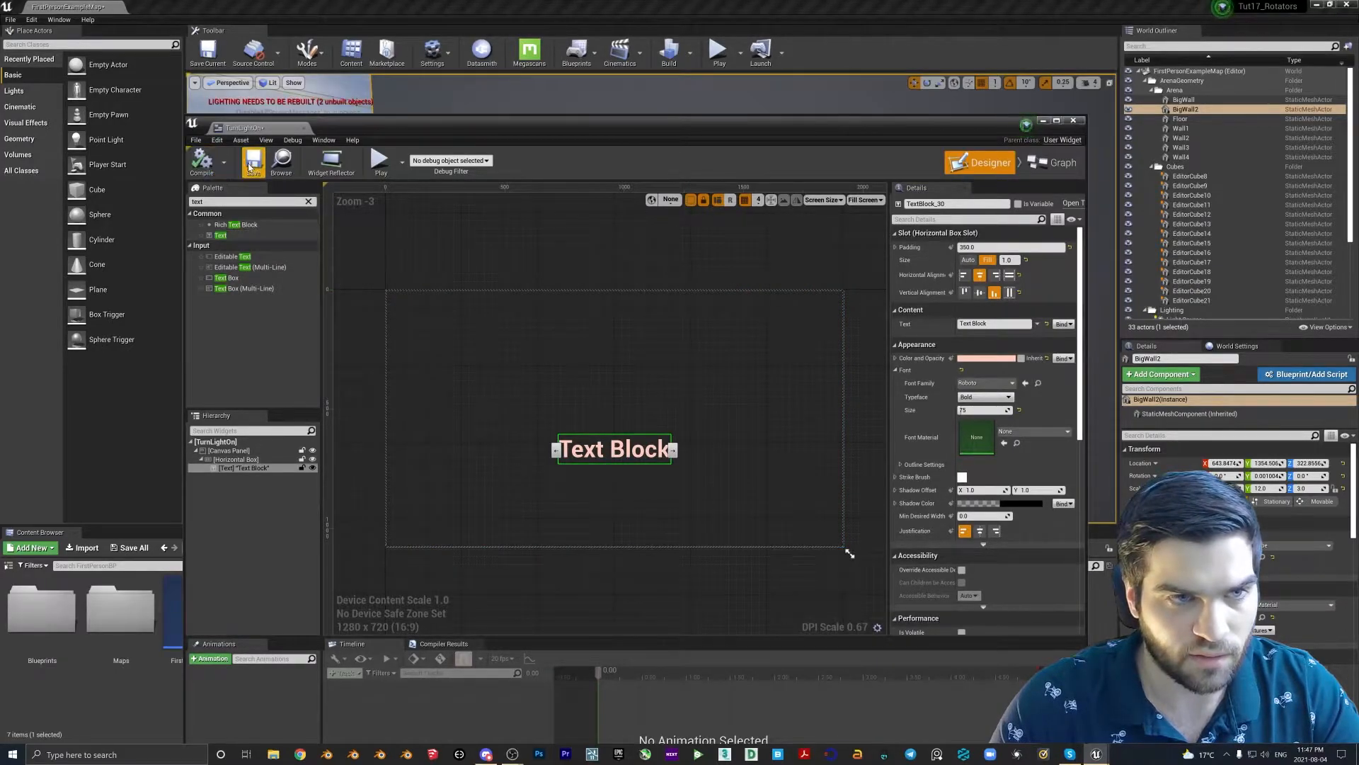
pyautogui.click(1017, 324)
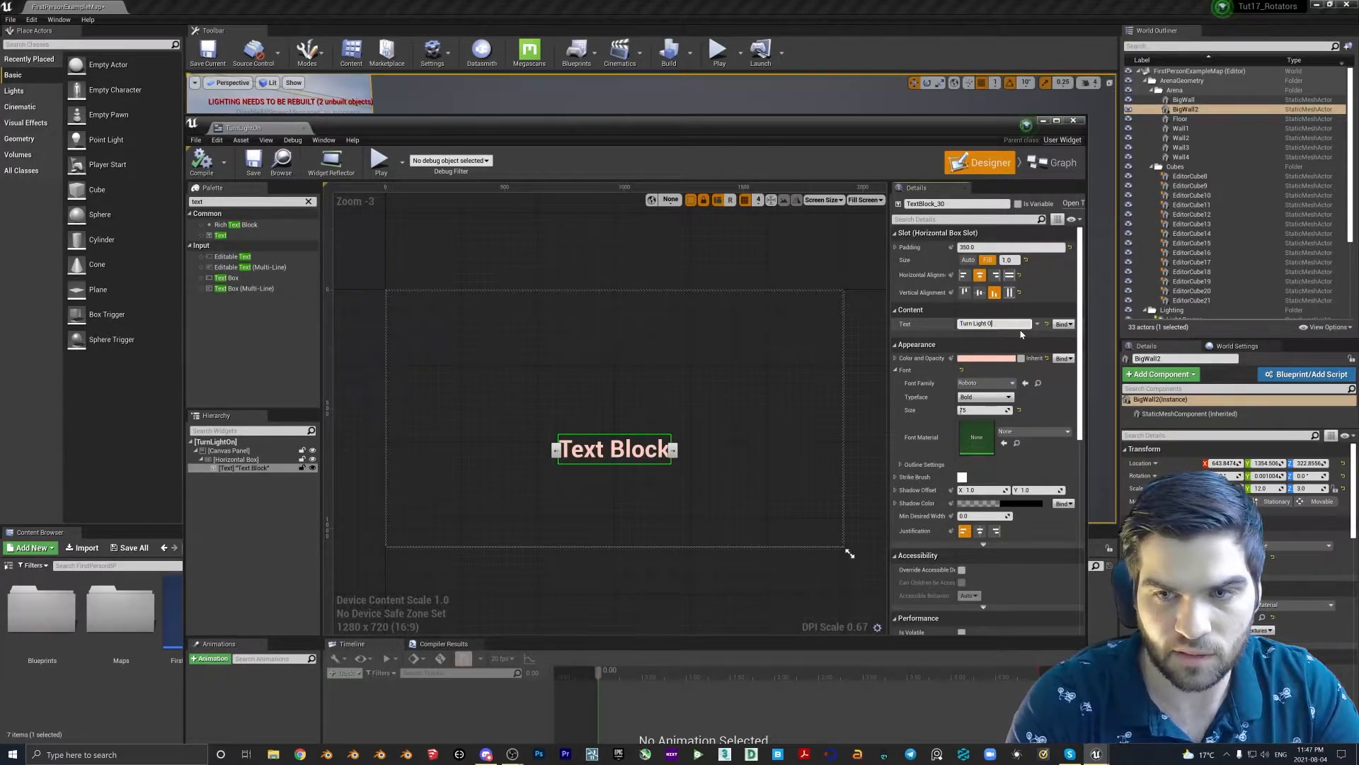
pyautogui.write('Turn Light On')
pyautogui.press('Return')
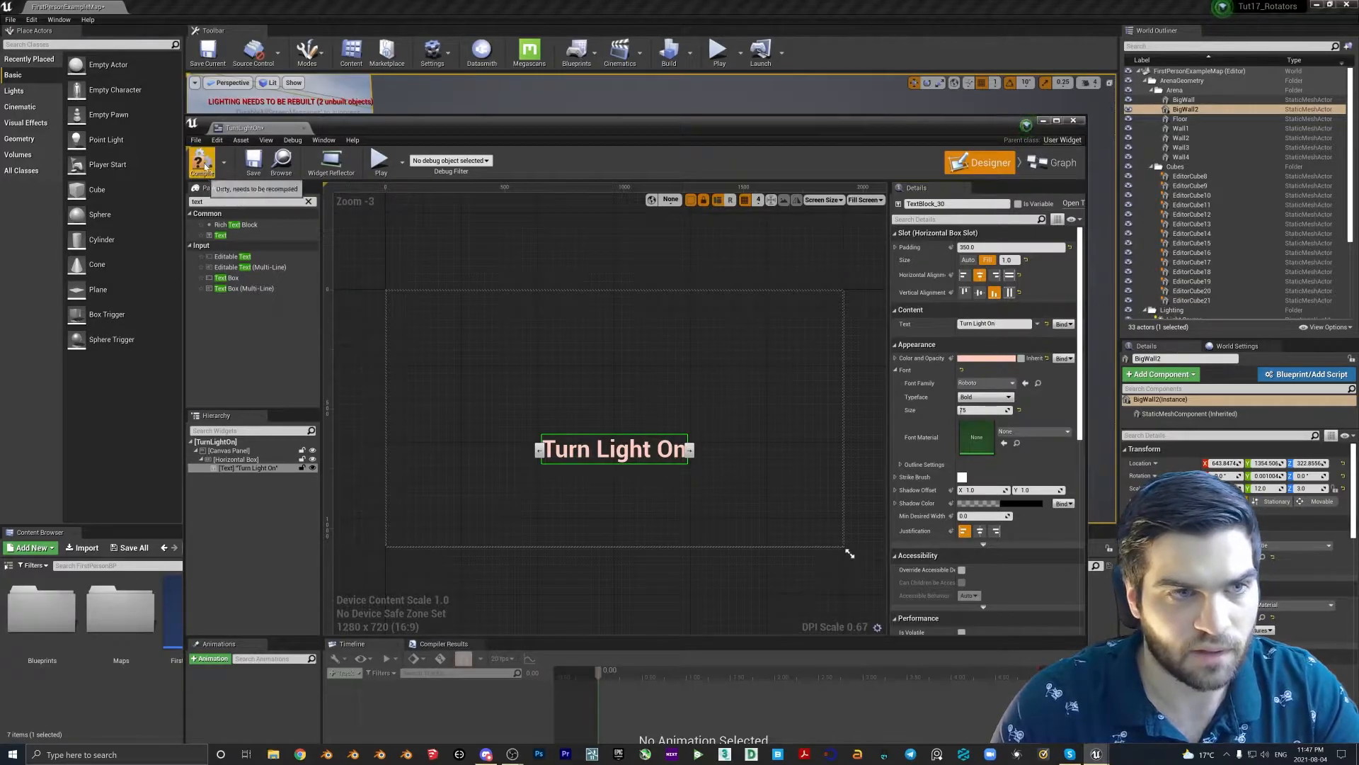
pyautogui.click(254, 162)
# Duplicate the TurnLightOn widget blueprint in the FirstPersonBP folder and name the copy TurnLightOff
pyautogui.click(504, 620)
pyautogui.rightClick(504, 623)
pyautogui.click(612, 417)
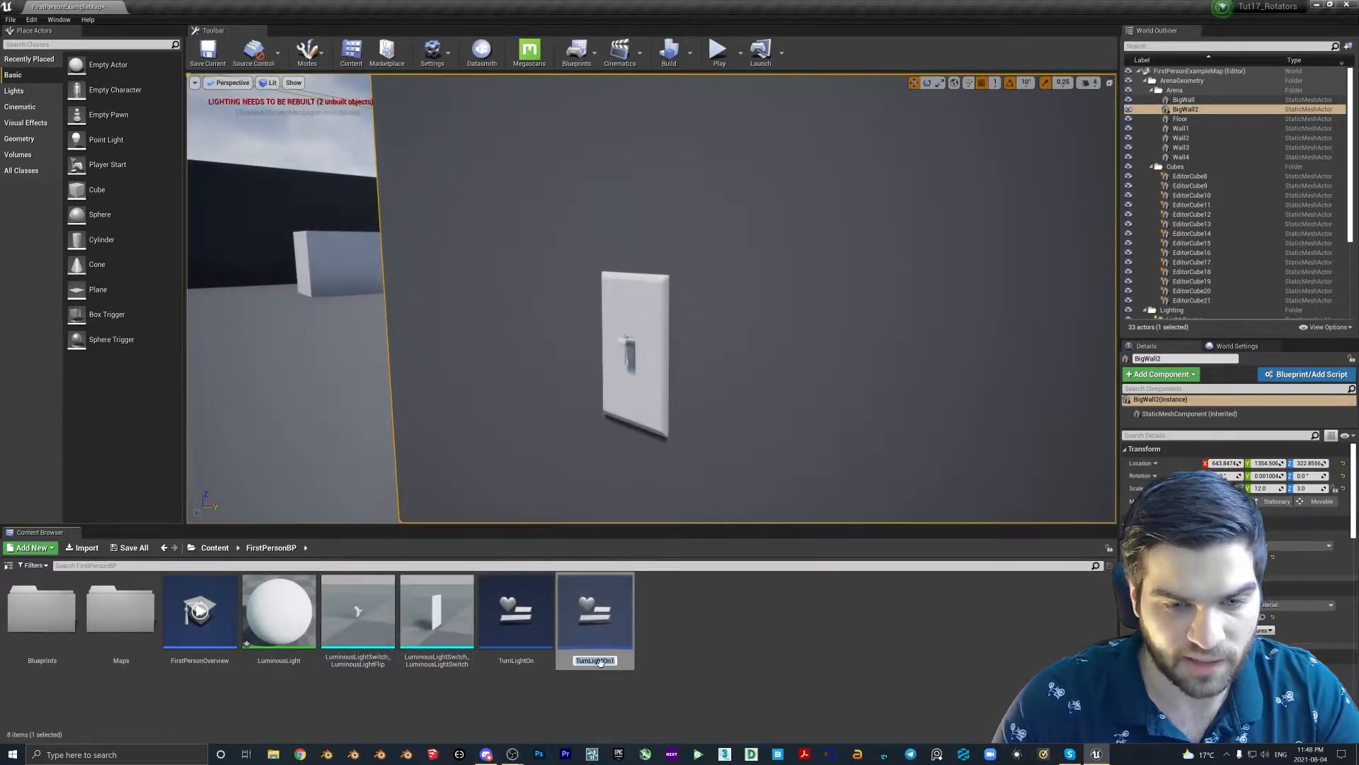
pyautogui.write('TurnLightOff')
pyautogui.press('Return')
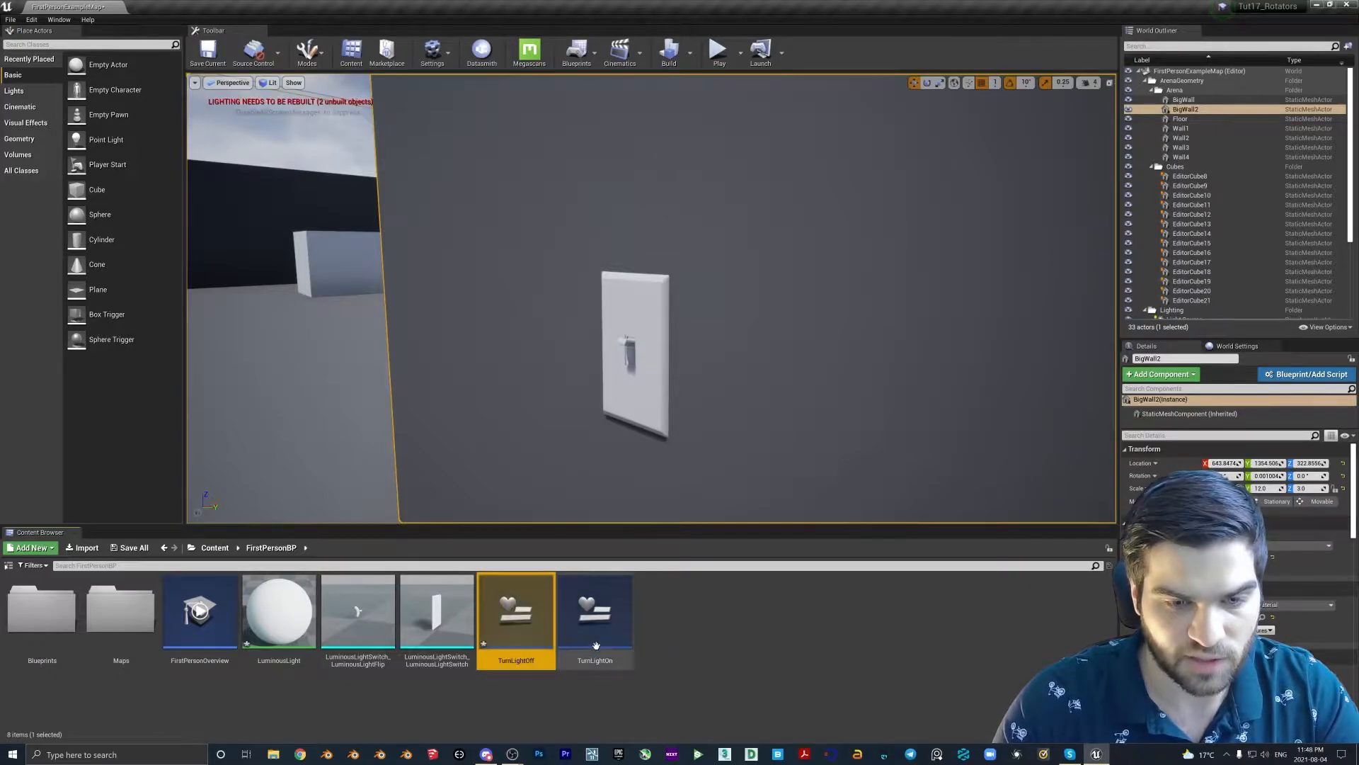
# Open the TurnLightOff widget, change its text to "Turn Light Off", and close the widget editor
pyautogui.rightClick(522, 632)
pyautogui.click(530, 639)
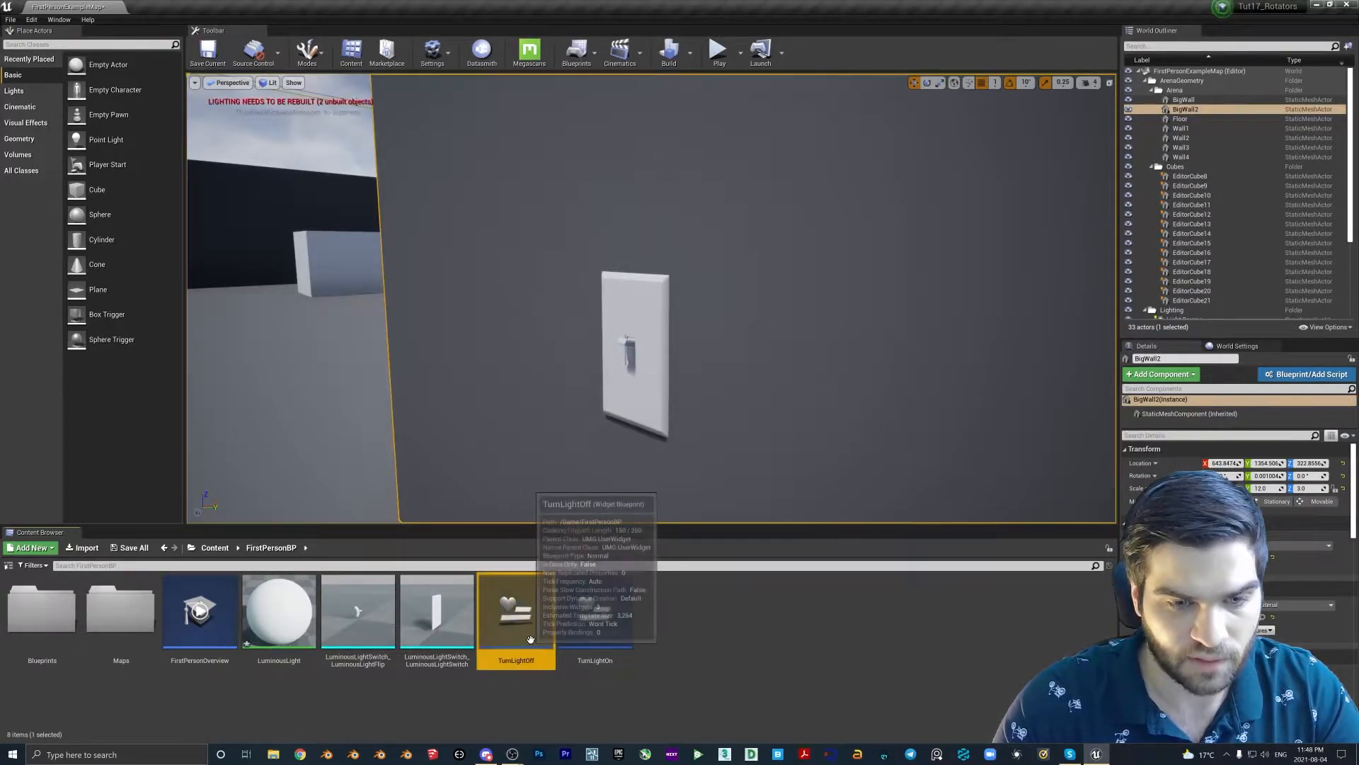
pyautogui.doubleClick(531, 640)
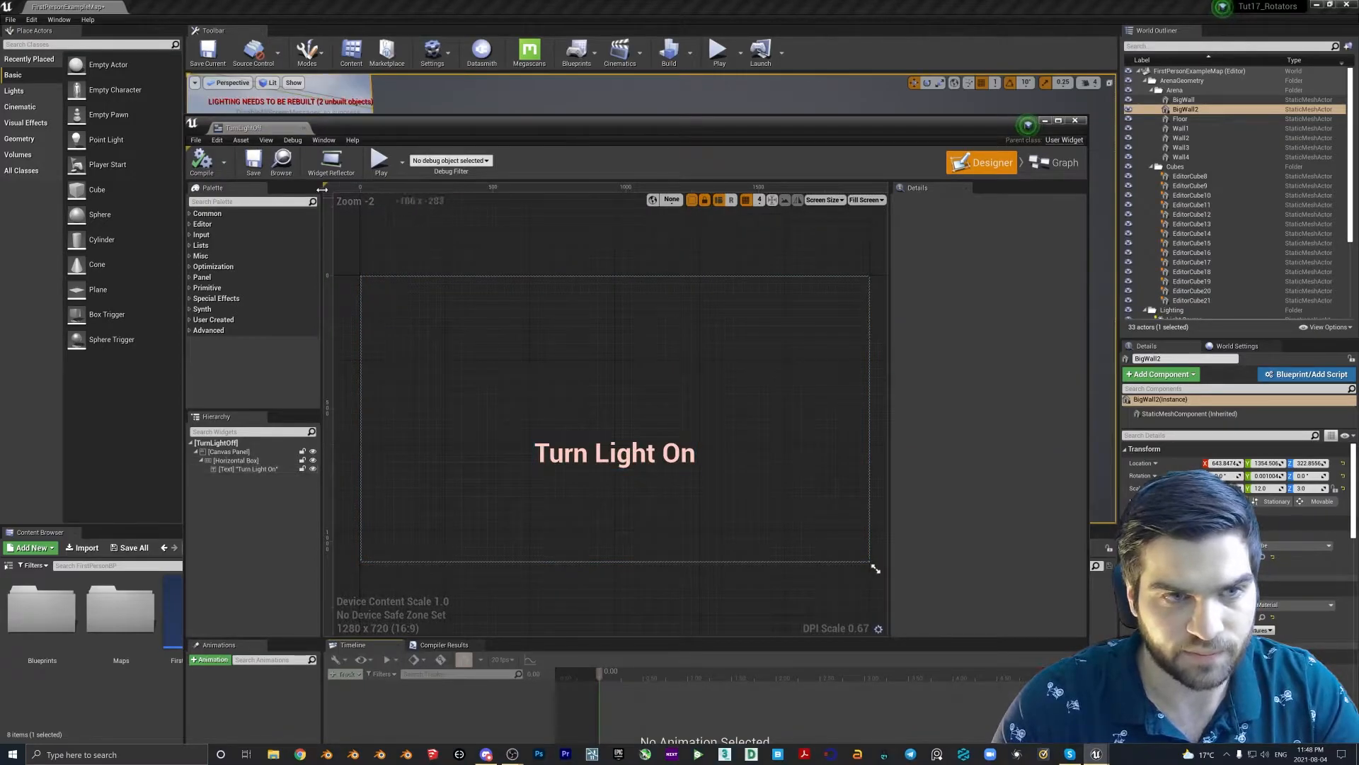
pyautogui.click(632, 462)
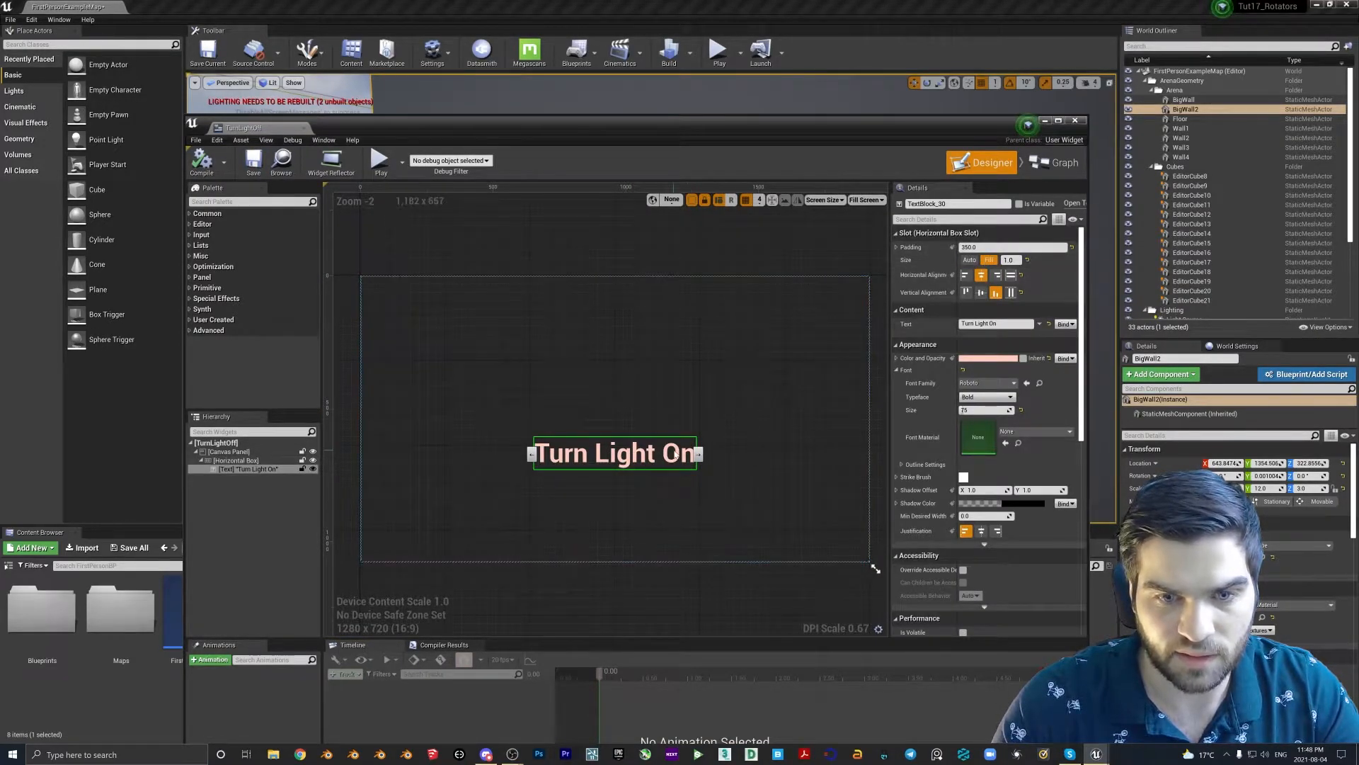
pyautogui.click(1020, 324)
pyautogui.press('BackSpace')
pyautogui.write('f')
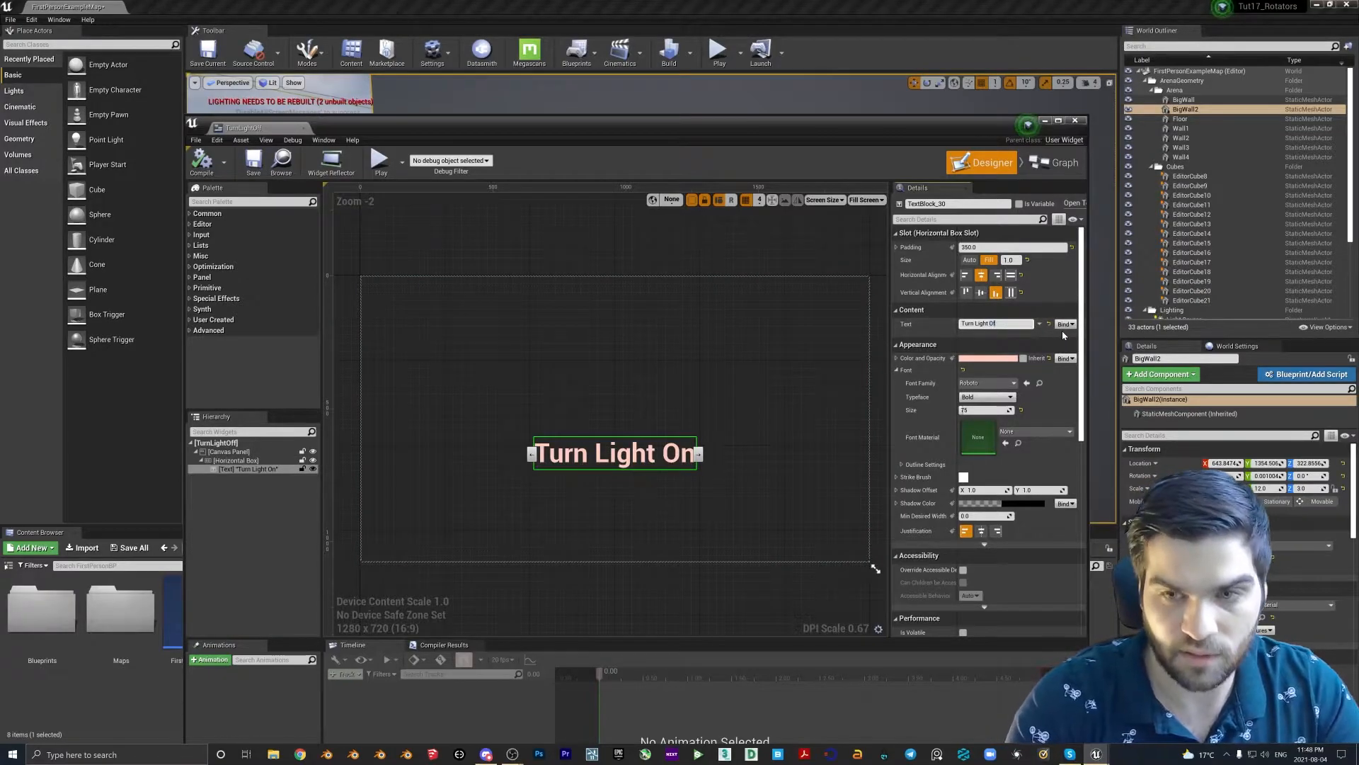
pyautogui.write('f')
pyautogui.press('Return')
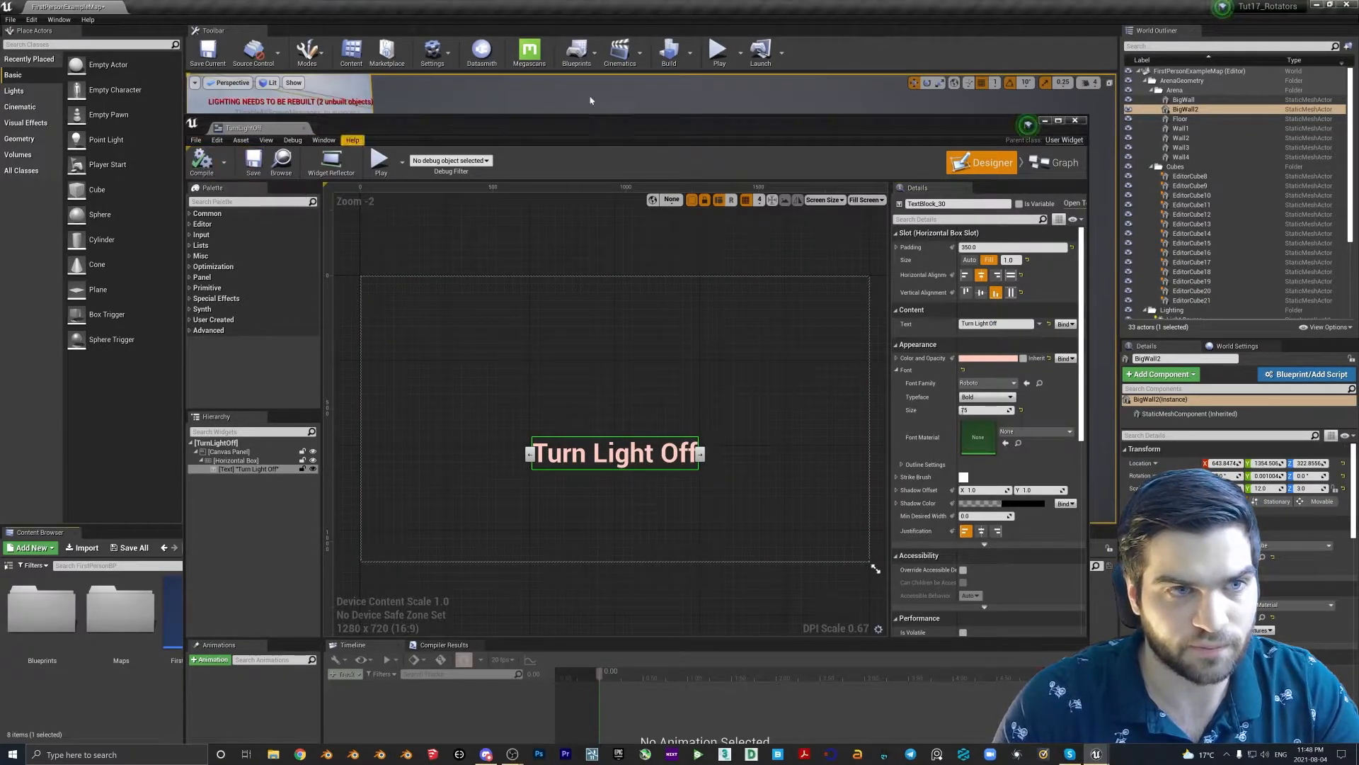
pyautogui.click(1075, 120)
# Open the Level Blueprint for the current level
pyautogui.scroll(-4, 578, 259)
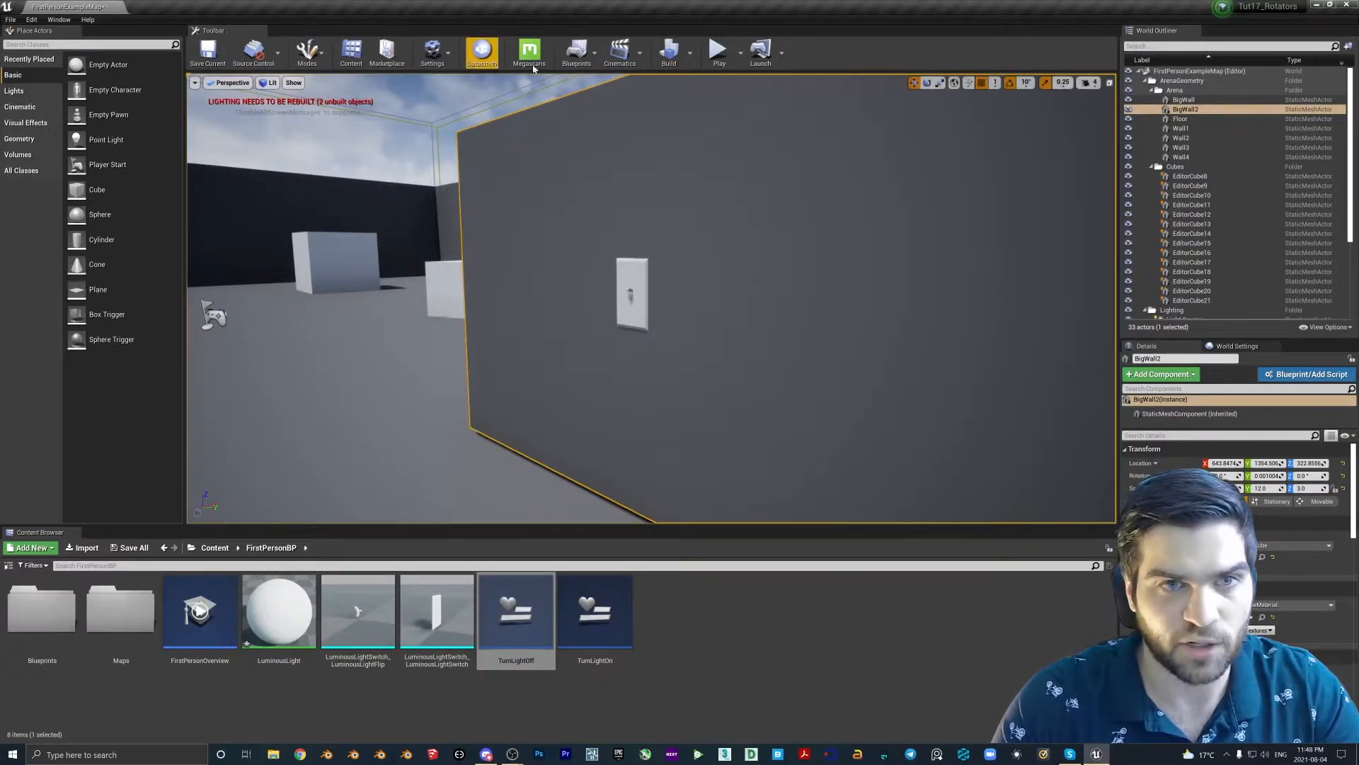
pyautogui.click(576, 51)
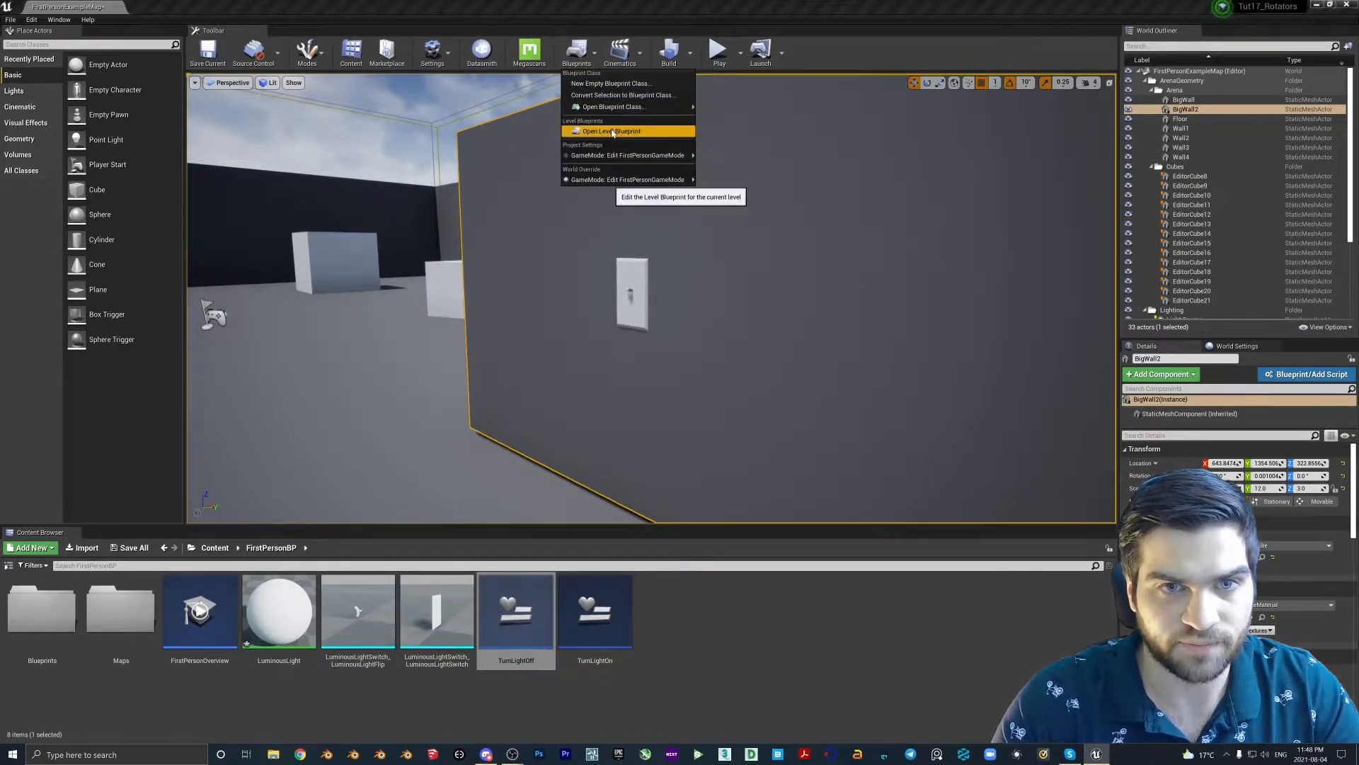
pyautogui.click(613, 131)
pyautogui.moveTo(613, 131); pyautogui.dragTo(623, 198)
pyautogui.click(576, 51)
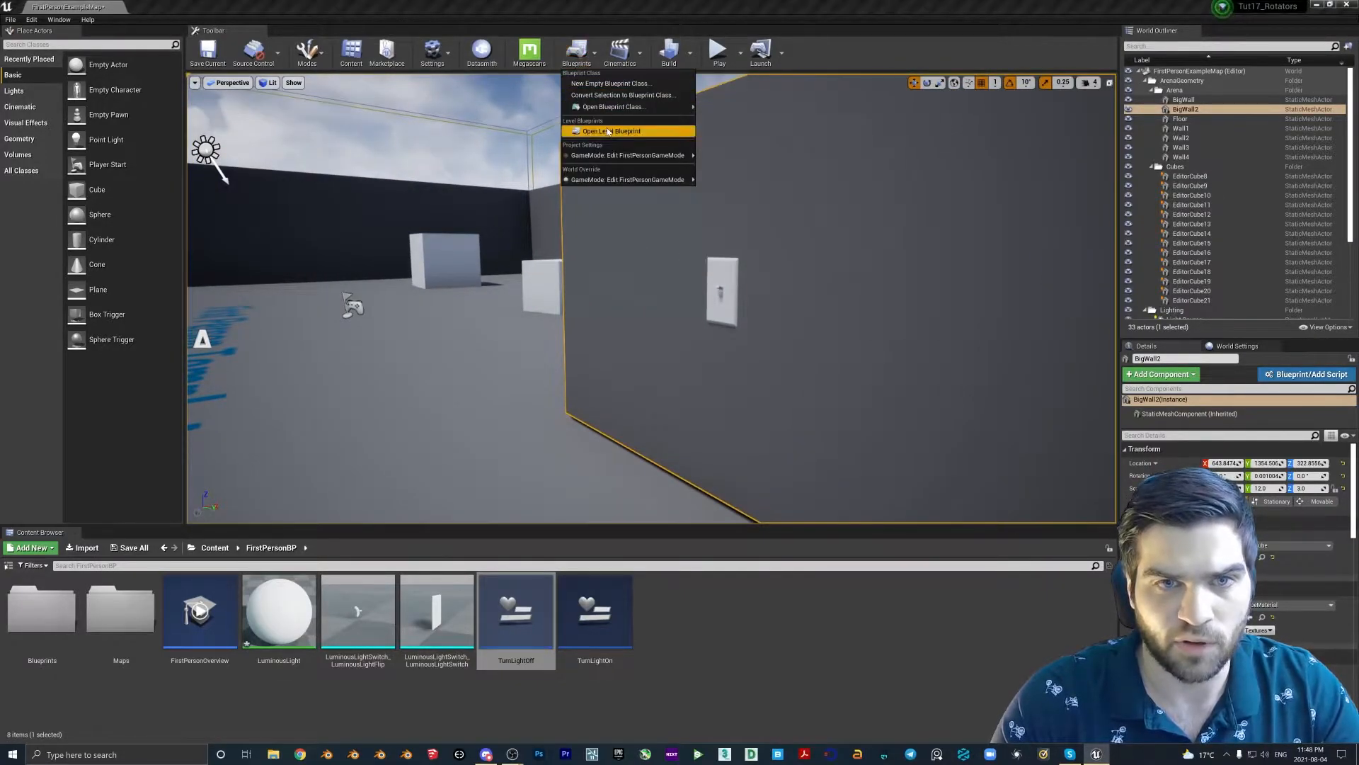
pyautogui.click(609, 131)
# Add a keyboard event node for the X key to the event graph and place it with free space beside it
pyautogui.rightClick(491, 363)
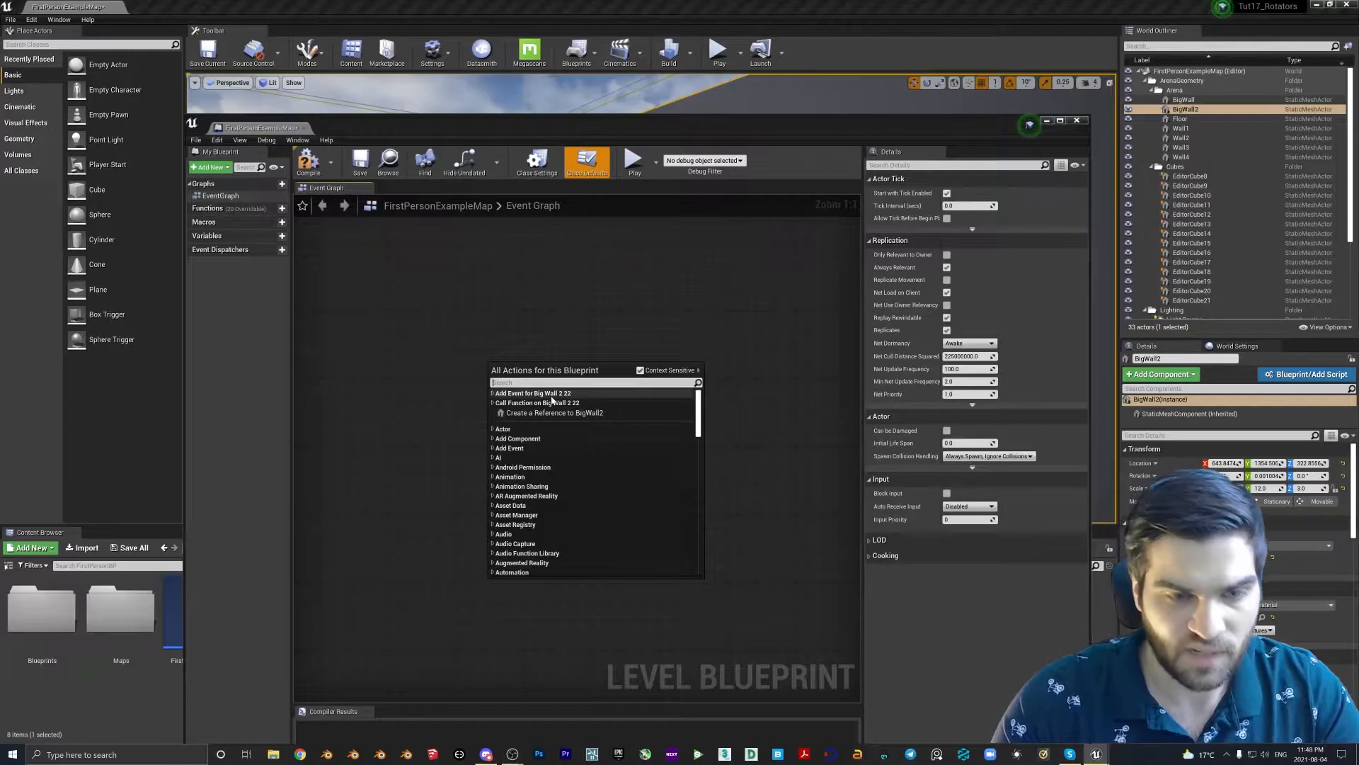
pyautogui.write('keyboard event x')
pyautogui.press('Return')
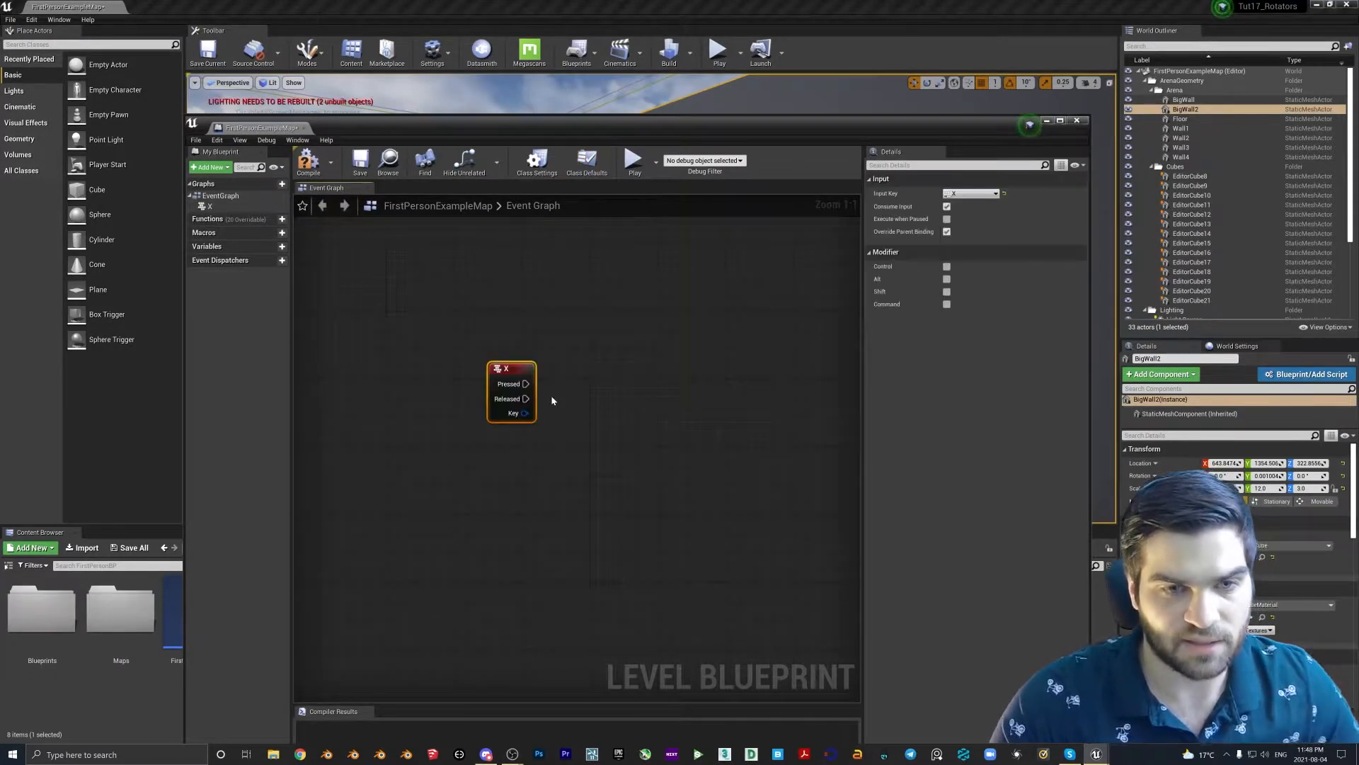
pyautogui.moveTo(506, 368); pyautogui.dragTo(463, 368)
pyautogui.scroll(-1, 544, 394)
pyautogui.moveTo(544, 394); pyautogui.dragTo(488, 424, button='right')
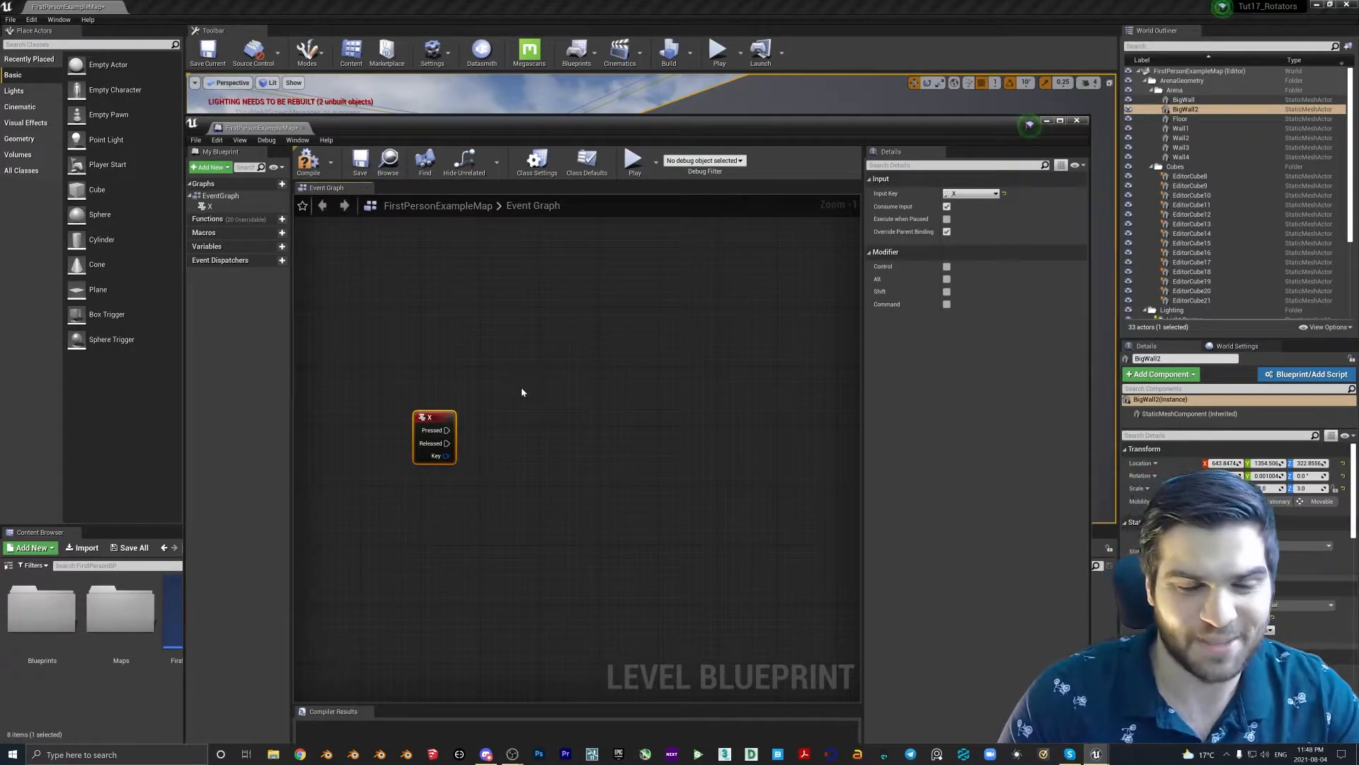
# Select the switch's LuminousLightFlip mesh in the level and add a reference to it above the X event in the Level Blueprint
pyautogui.moveTo(609, 127); pyautogui.dragTo(585, 92)
pyautogui.moveTo(768, 92); pyautogui.dragTo(776, 336)
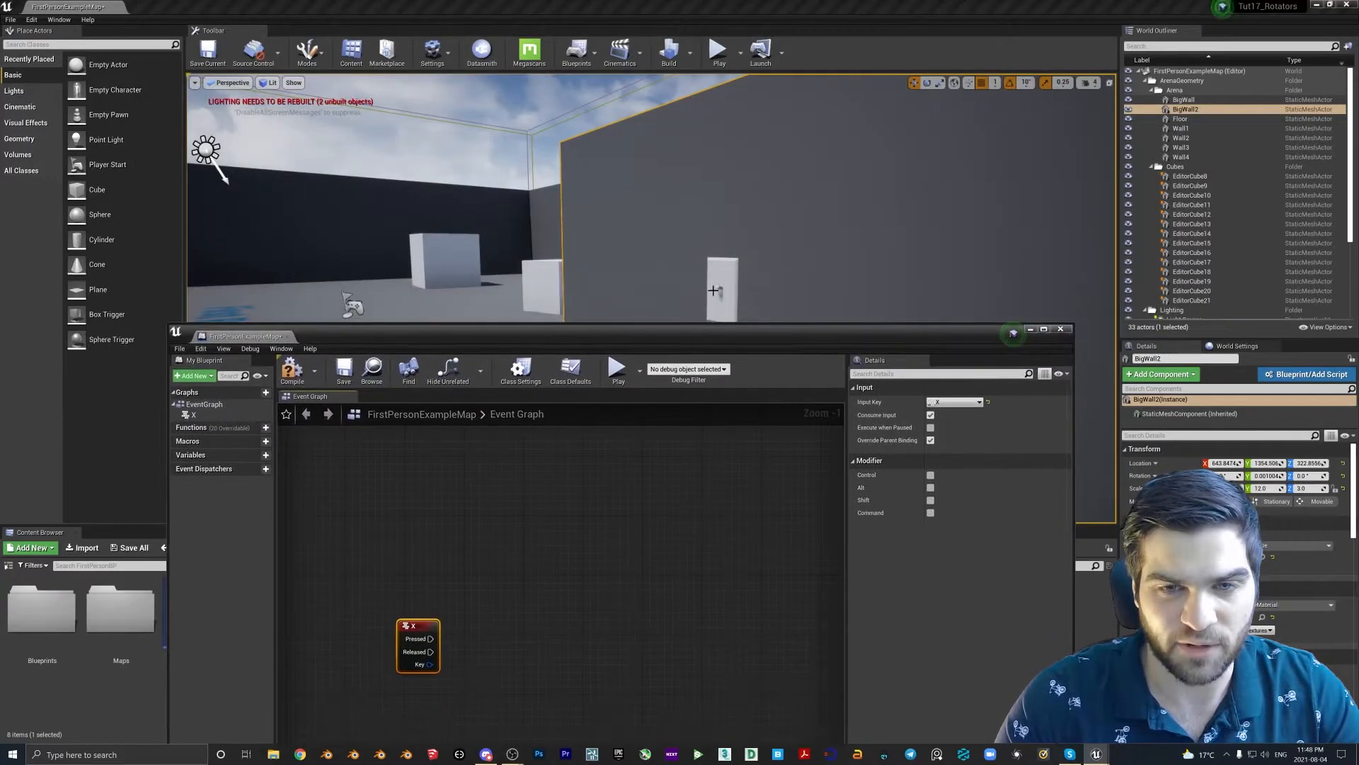
pyautogui.click(720, 289)
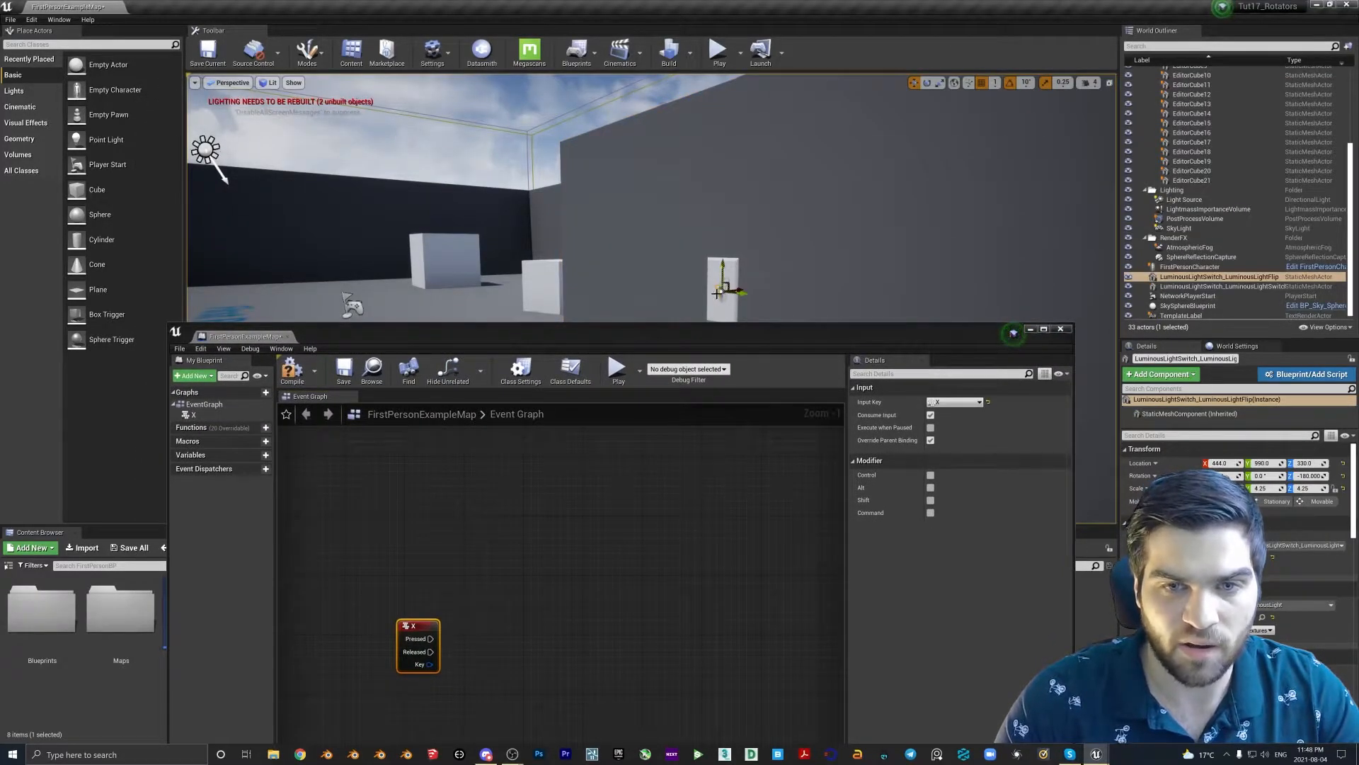
pyautogui.moveTo(737, 335); pyautogui.dragTo(697, 141)
pyautogui.rightClick(506, 365)
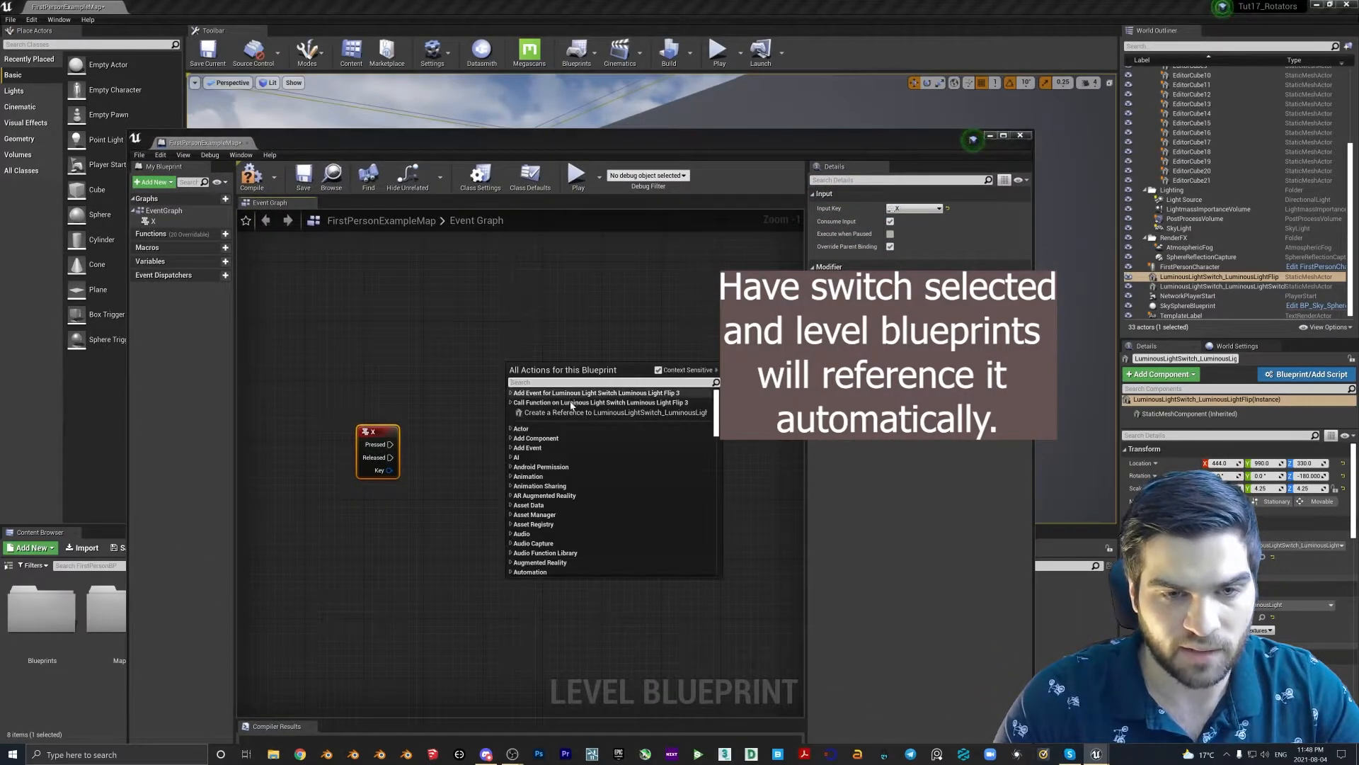
pyautogui.click(574, 413)
pyautogui.moveTo(558, 369); pyautogui.dragTo(461, 347)
pyautogui.moveTo(525, 419); pyautogui.dragTo(508, 441, button='right')
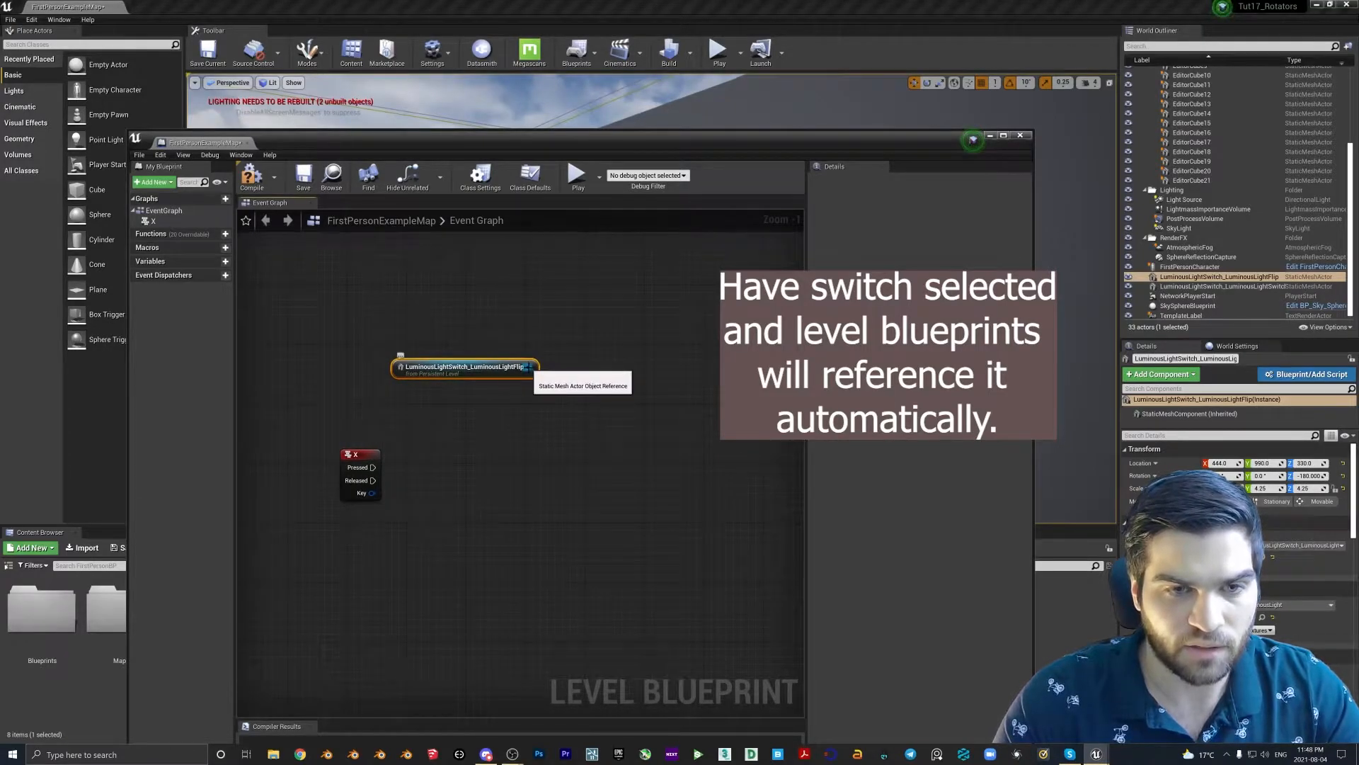
# Add a GetActorRotation node connected to the LuminousLightFlip reference
pyautogui.moveTo(529, 368); pyautogui.dragTo(589, 377)
pyautogui.write('getactorr')
pyautogui.click(645, 468)
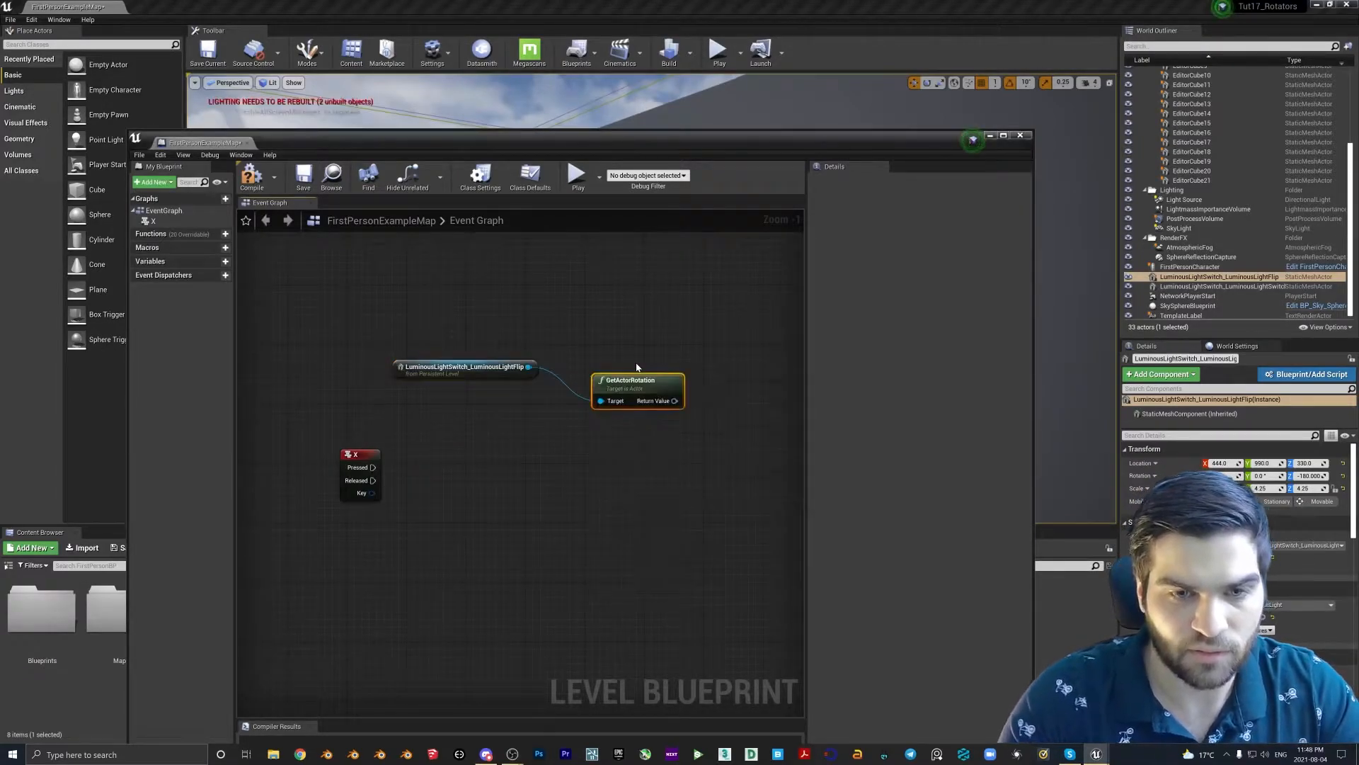
# Add a Break Rotator node fed by GetActorRotation's return value and align it beside that node
pyautogui.moveTo(683, 440); pyautogui.dragTo(558, 449, button='right')
pyautogui.moveTo(535, 395); pyautogui.dragTo(600, 403)
pyautogui.write('break')
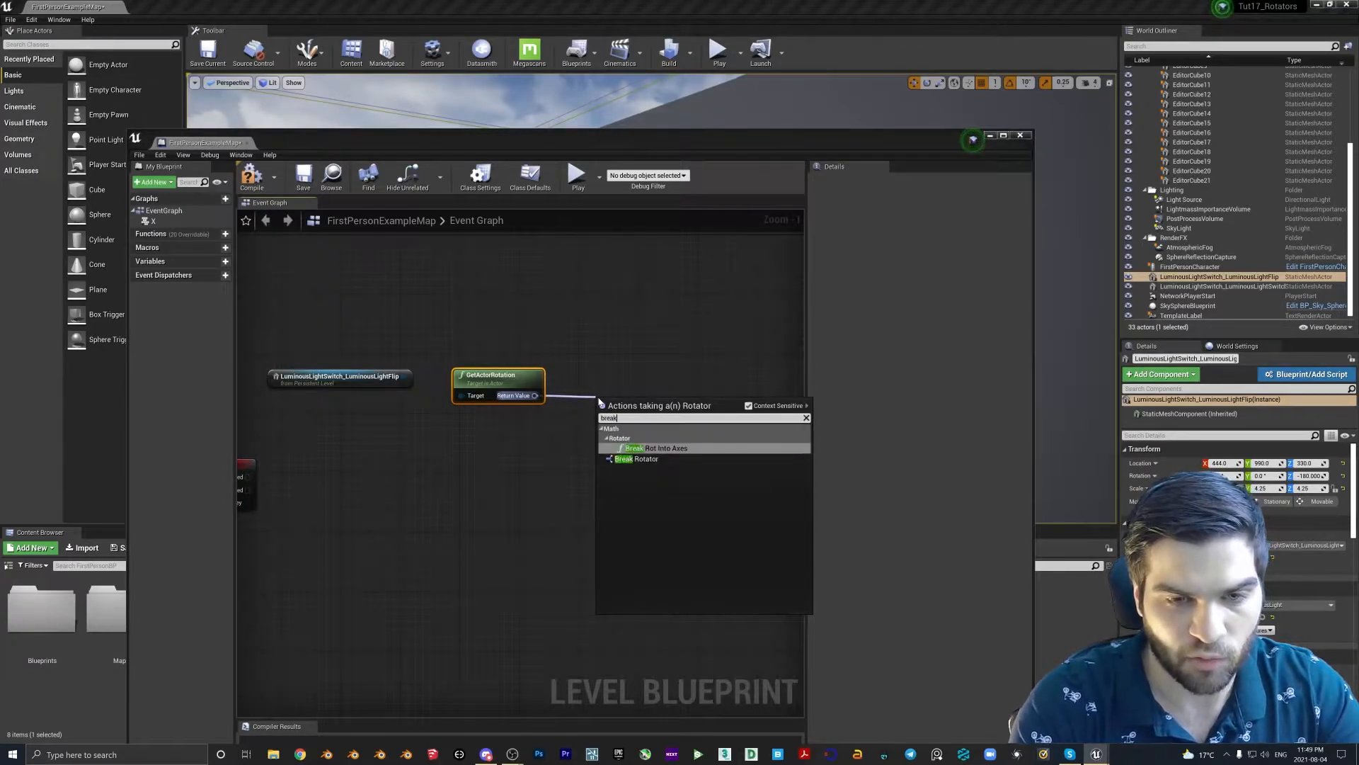
pyautogui.press('Return')
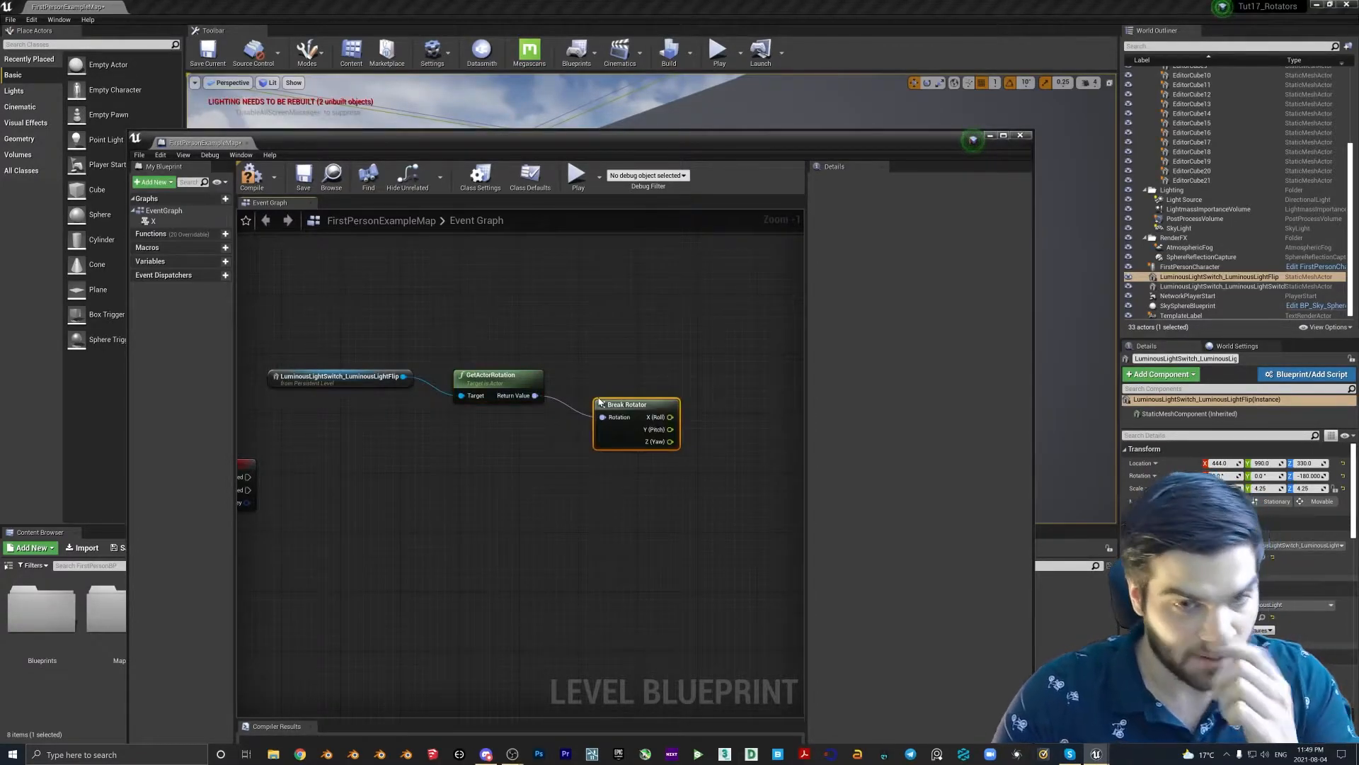
pyautogui.moveTo(599, 402); pyautogui.dragTo(584, 380)
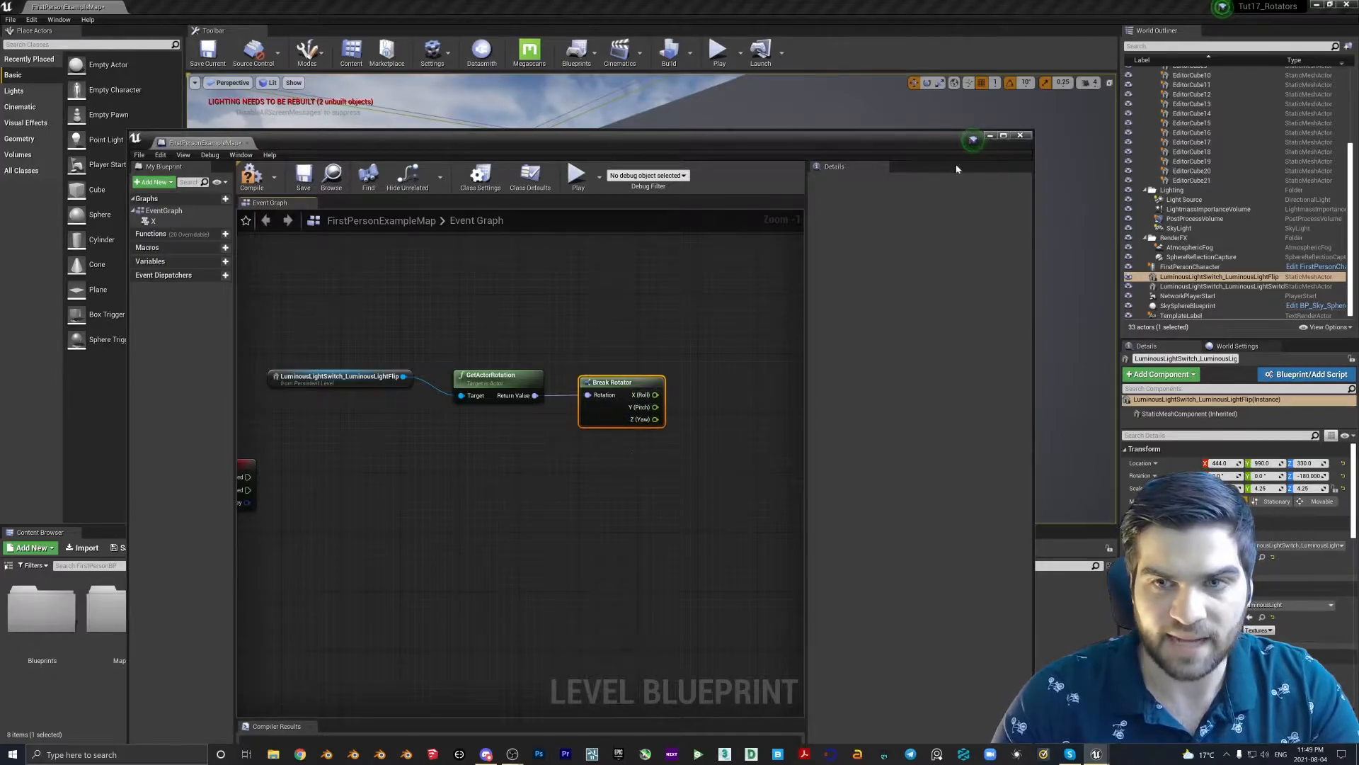
# Return to the level, rotate the LuminousLightFlip mesh back and forth to test its flip axis, and save the level
pyautogui.click(990, 136)
pyautogui.press('f')
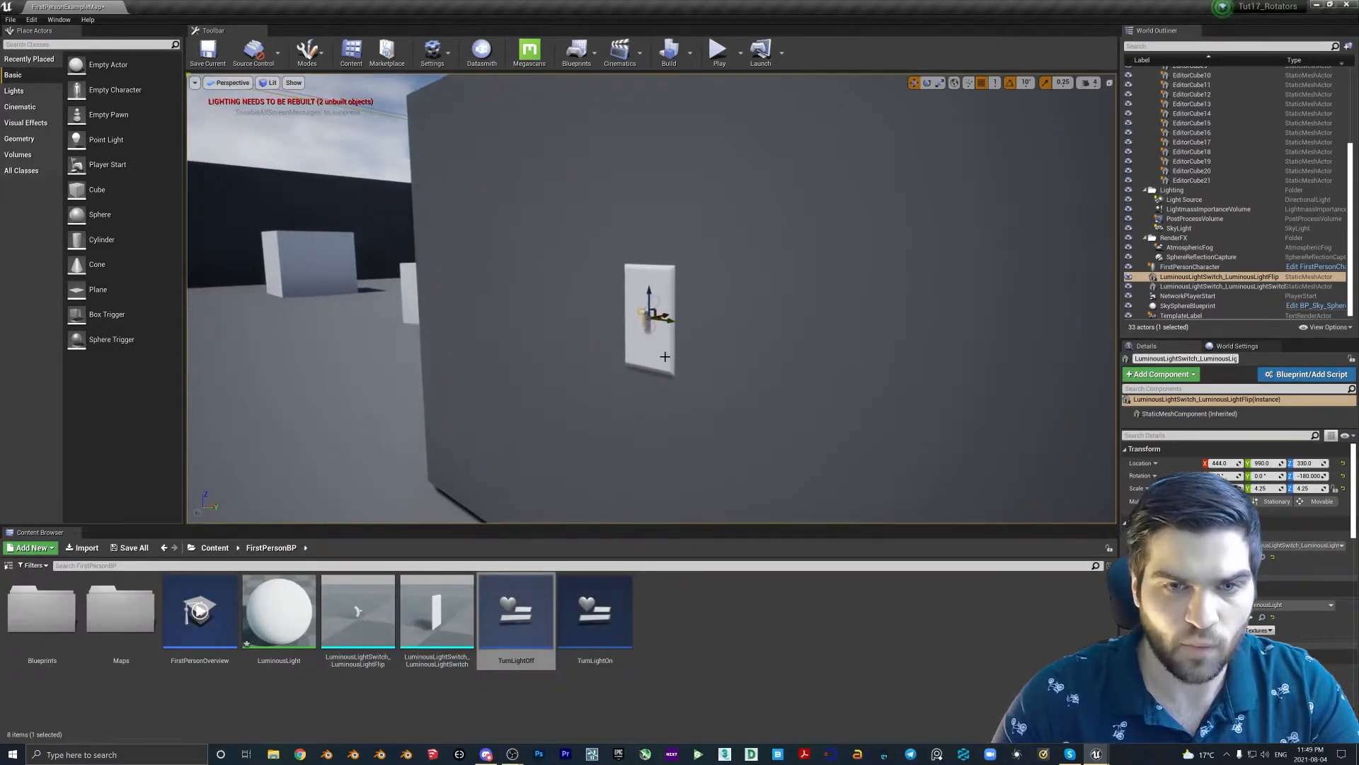
pyautogui.press('e')
pyautogui.moveTo(646, 321); pyautogui.dragTo(640, 327)
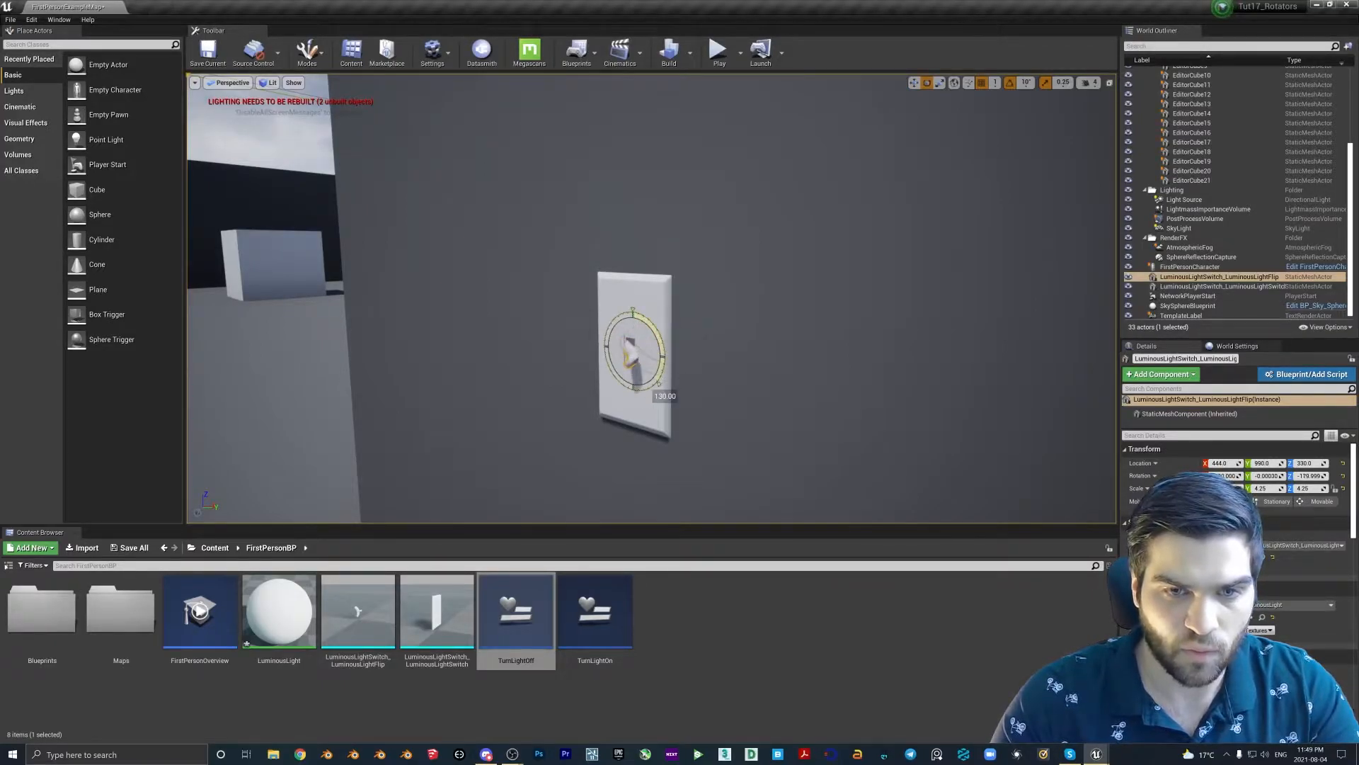
pyautogui.moveTo(652, 393); pyautogui.dragTo(648, 341)
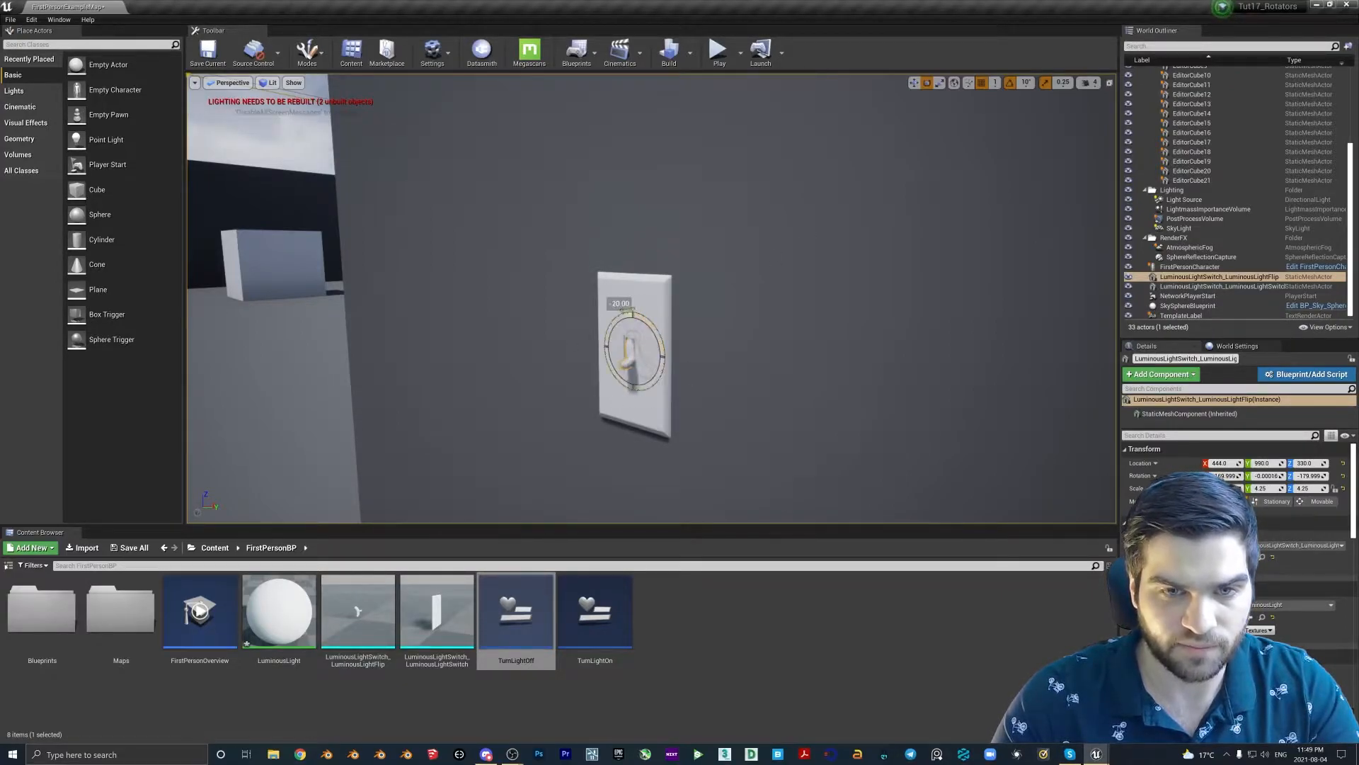
pyautogui.moveTo(619, 389); pyautogui.dragTo(686, 318)
pyautogui.hotkey('ctrl', 's')
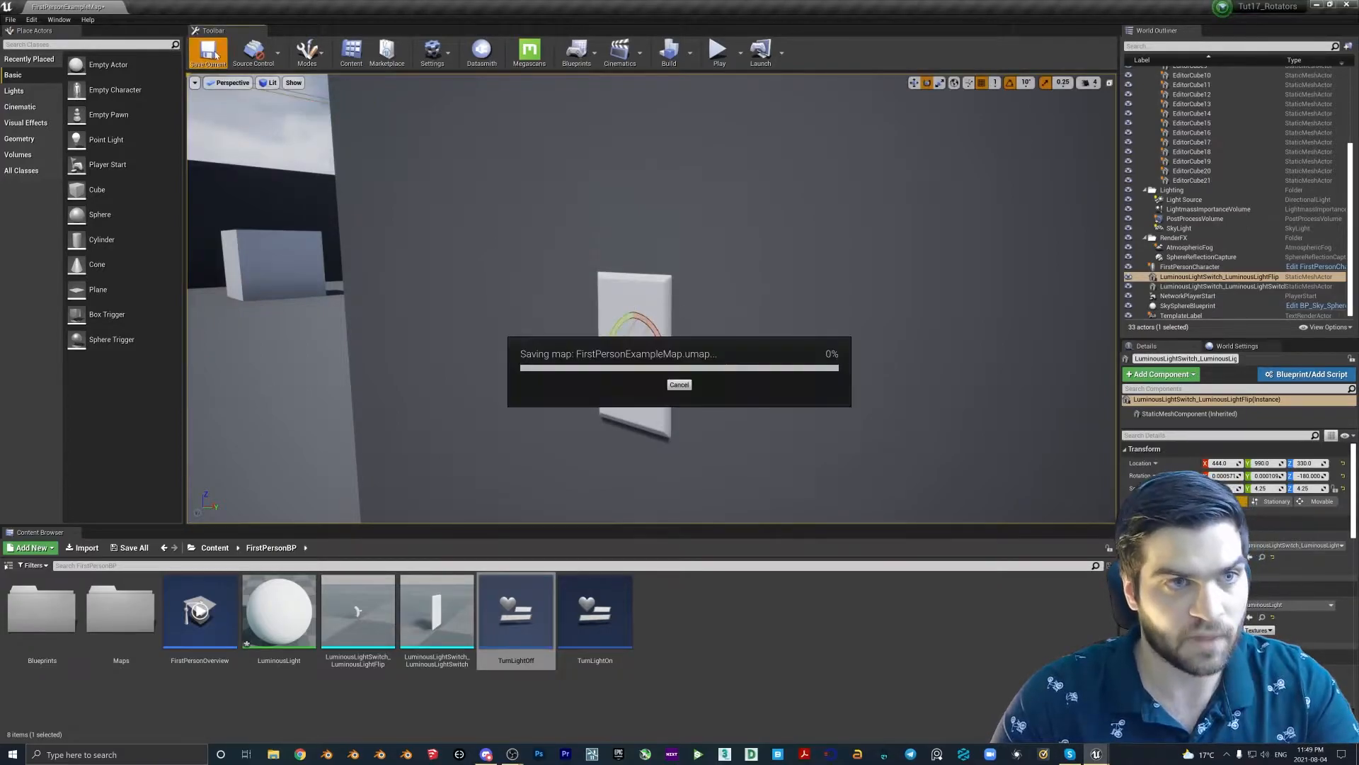
pyautogui.click(764, 660)
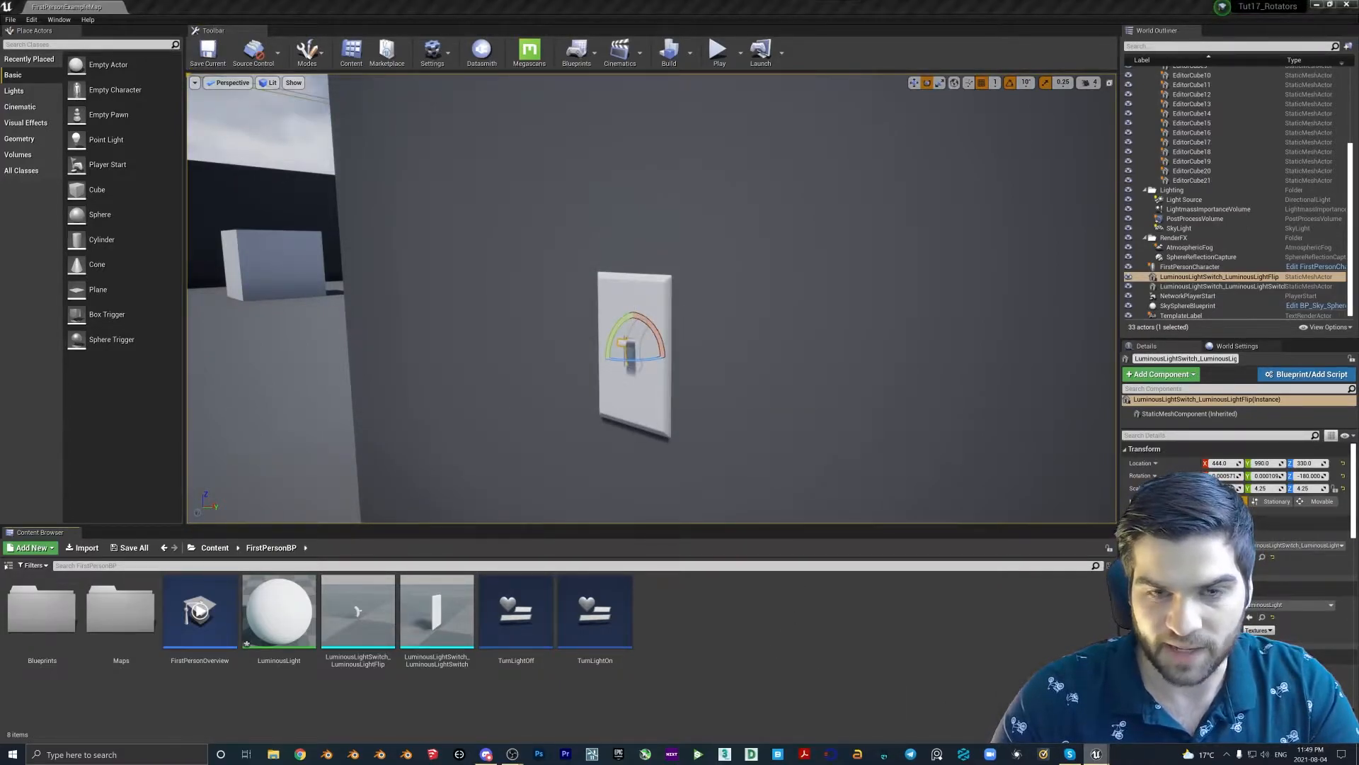
# Back in the Level Blueprint, add a float + float node to Break Rotator's X (Roll) output and set its added value to 180
pyautogui.click(1097, 755)
pyautogui.moveTo(683, 404); pyautogui.dragTo(558, 386, button='right')
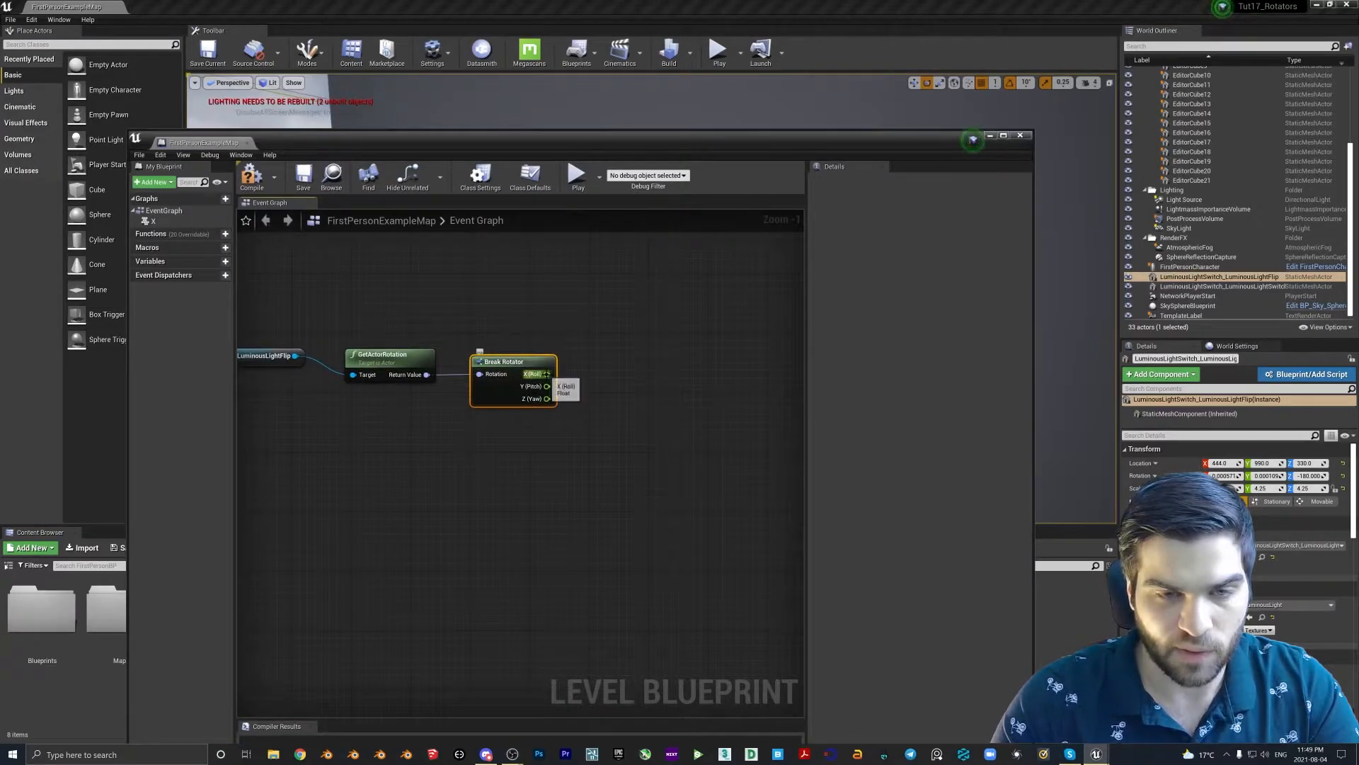
pyautogui.rightClick(595, 364)
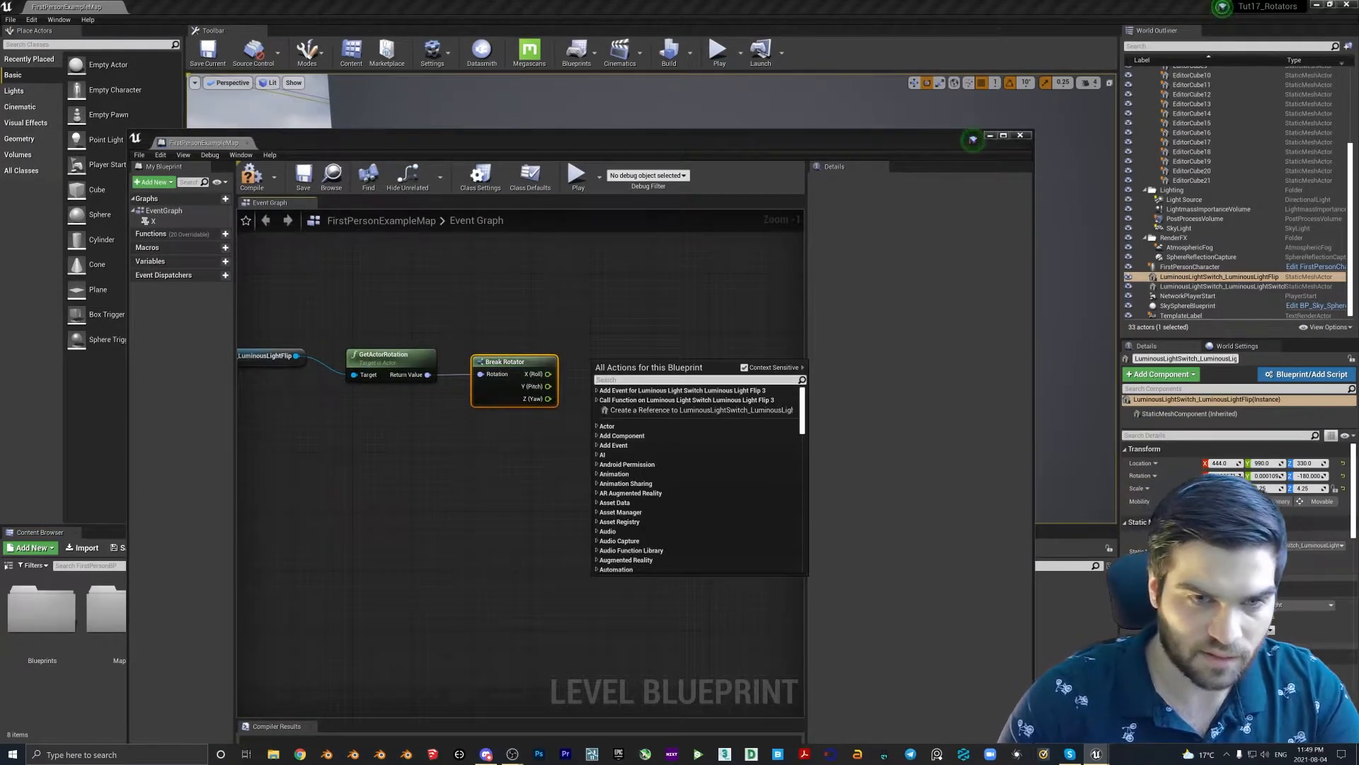
pyautogui.click(599, 349)
pyautogui.moveTo(548, 374); pyautogui.dragTo(596, 381)
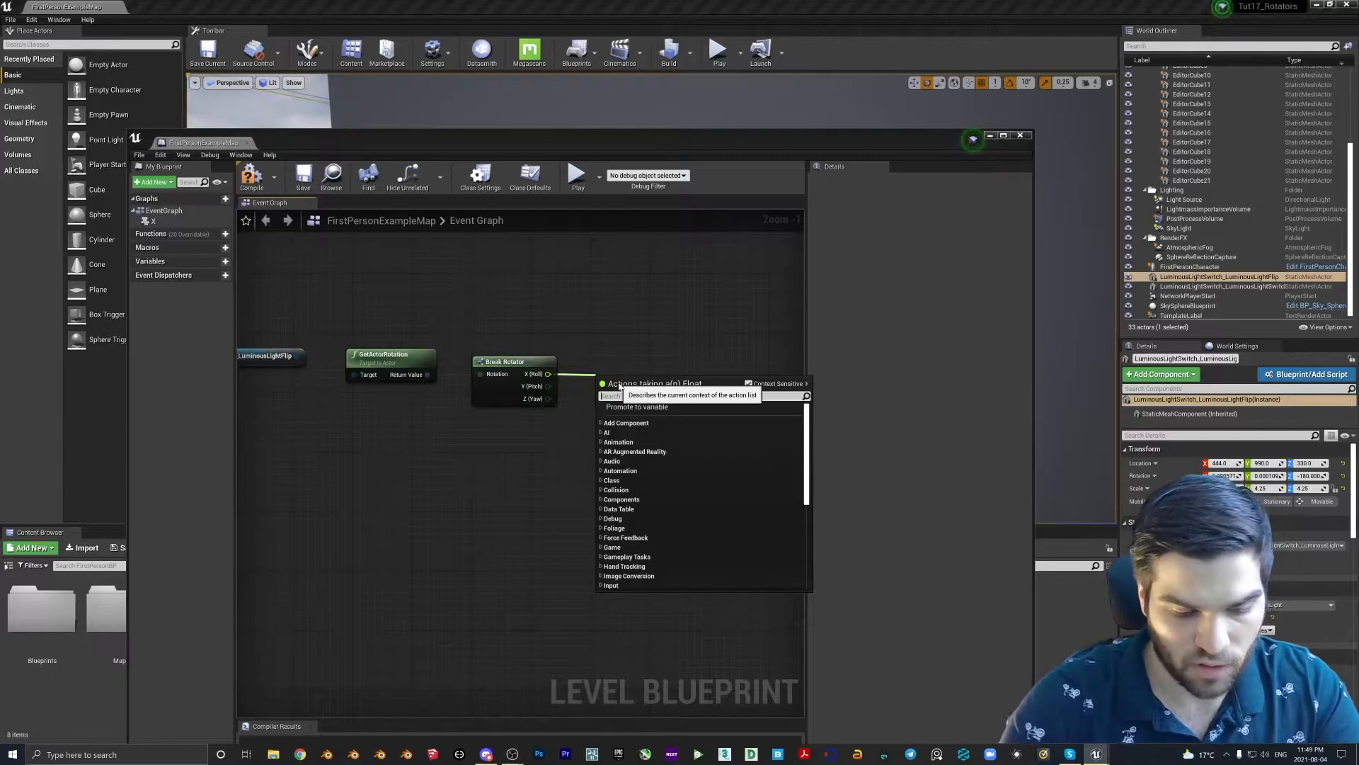
pyautogui.write('float +')
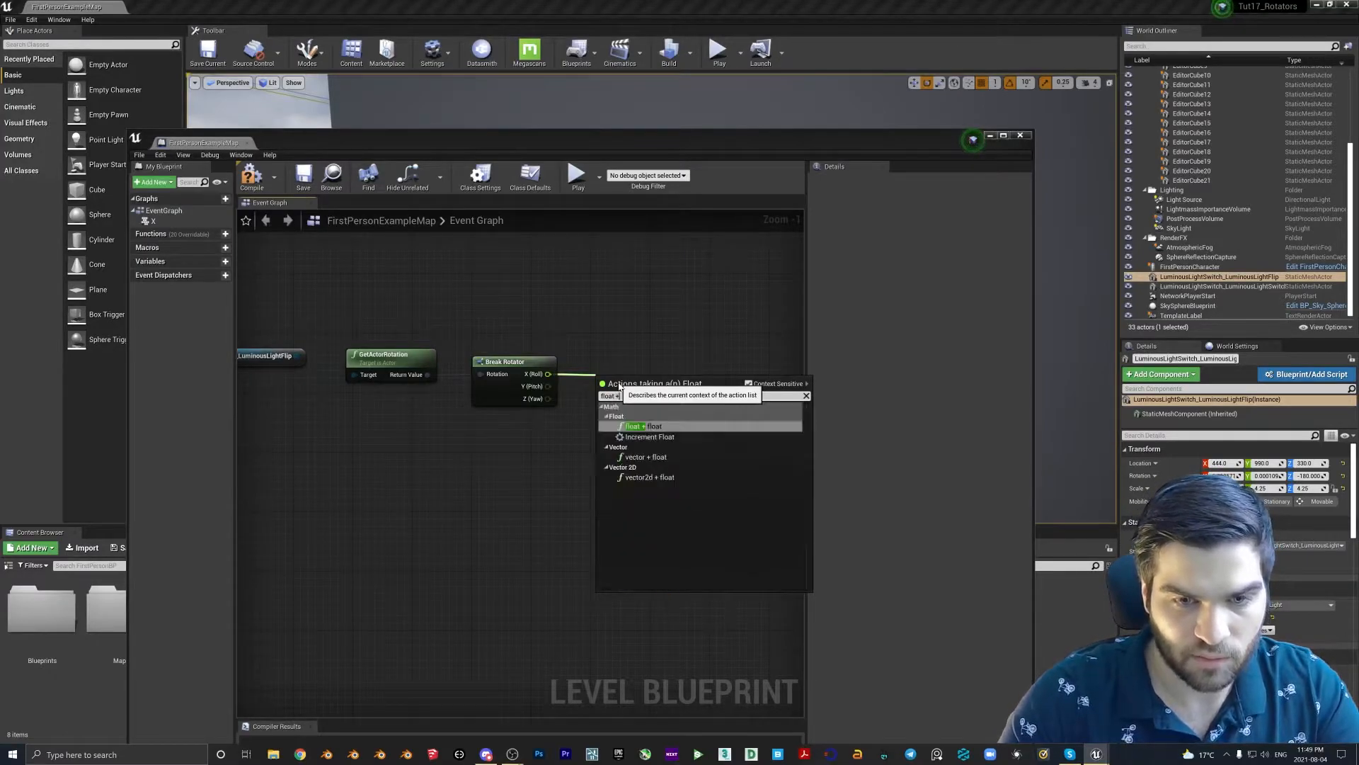
pyautogui.press('Return')
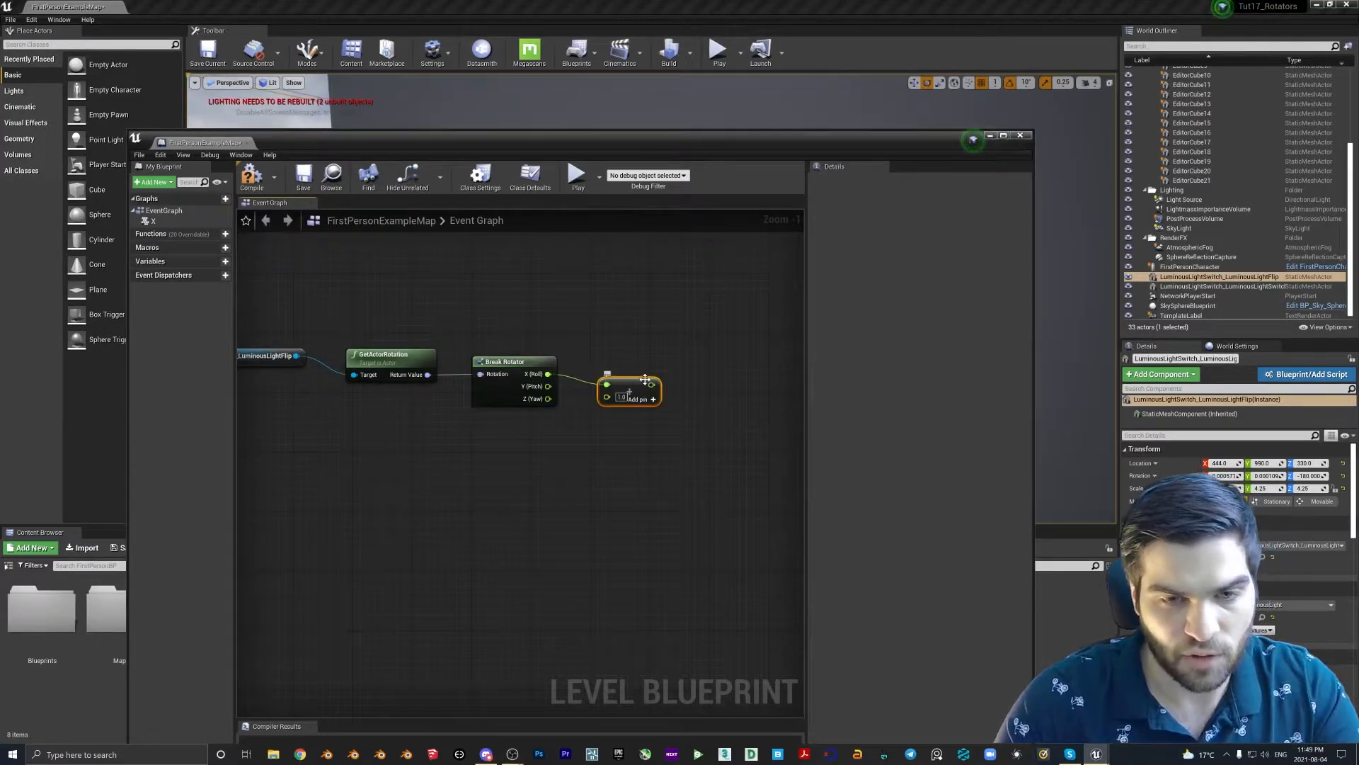
pyautogui.moveTo(645, 381); pyautogui.dragTo(630, 359)
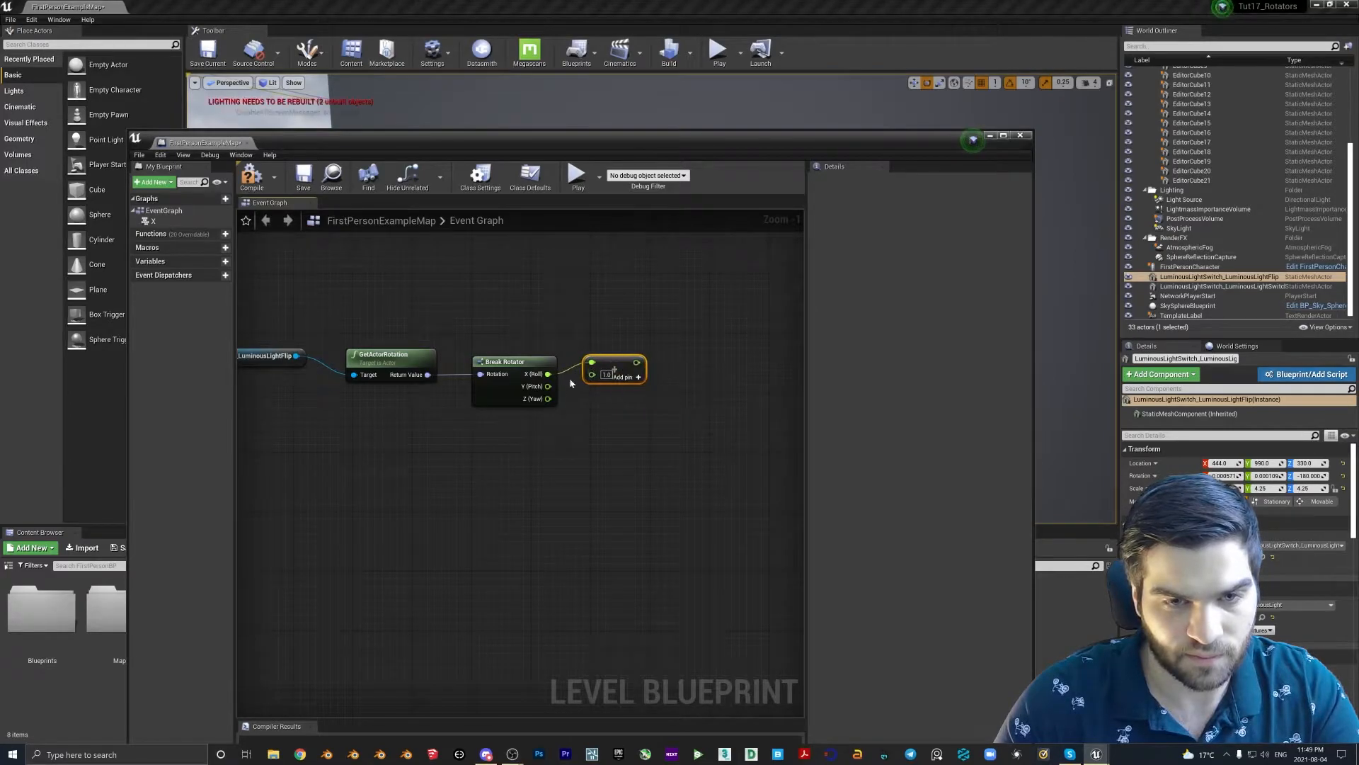
pyautogui.scroll(1, 595, 374)
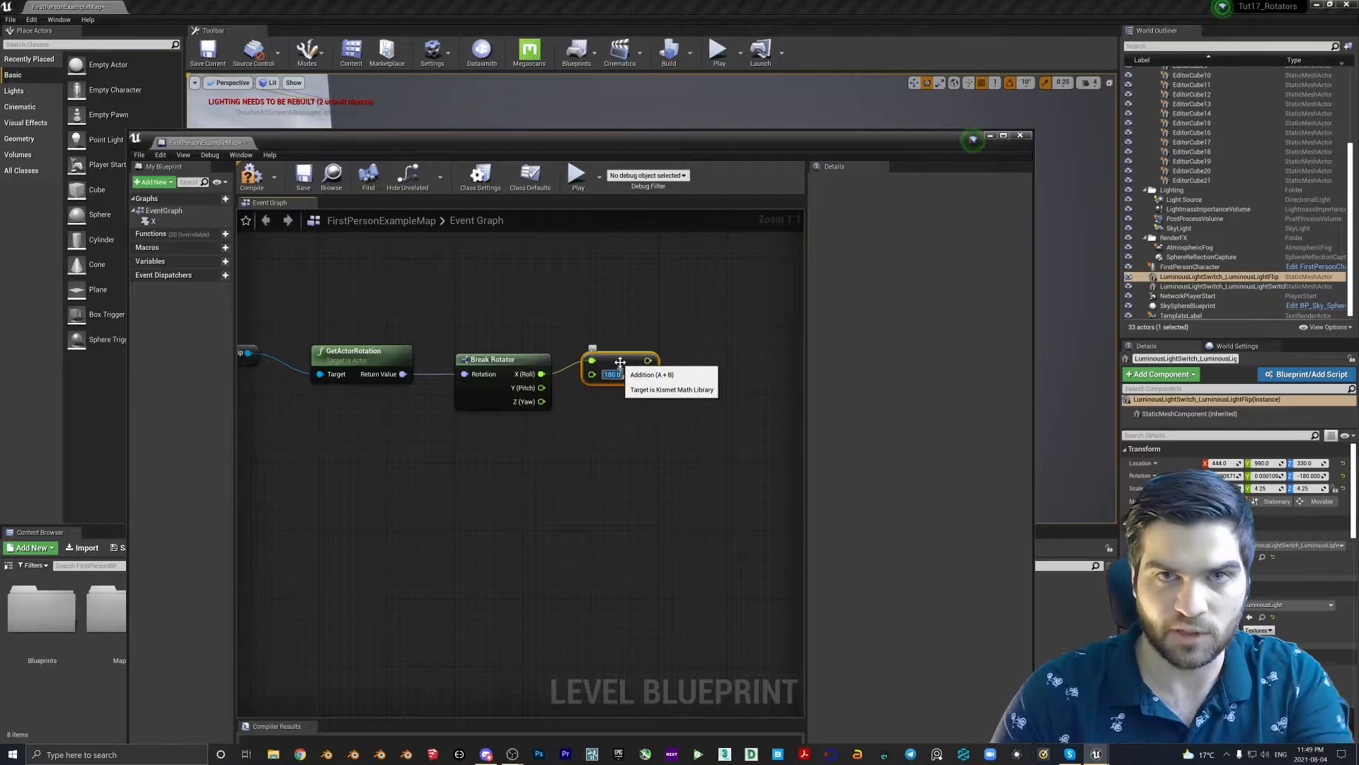
pyautogui.moveTo(628, 359); pyautogui.dragTo(629, 350)
# Add a Make Rotator node taking the sum as X (Roll) and Break Rotator's Y (Pitch) and Z (Yaw), and compile the blueprint
pyautogui.moveTo(628, 350); pyautogui.dragTo(550, 360, button='right')
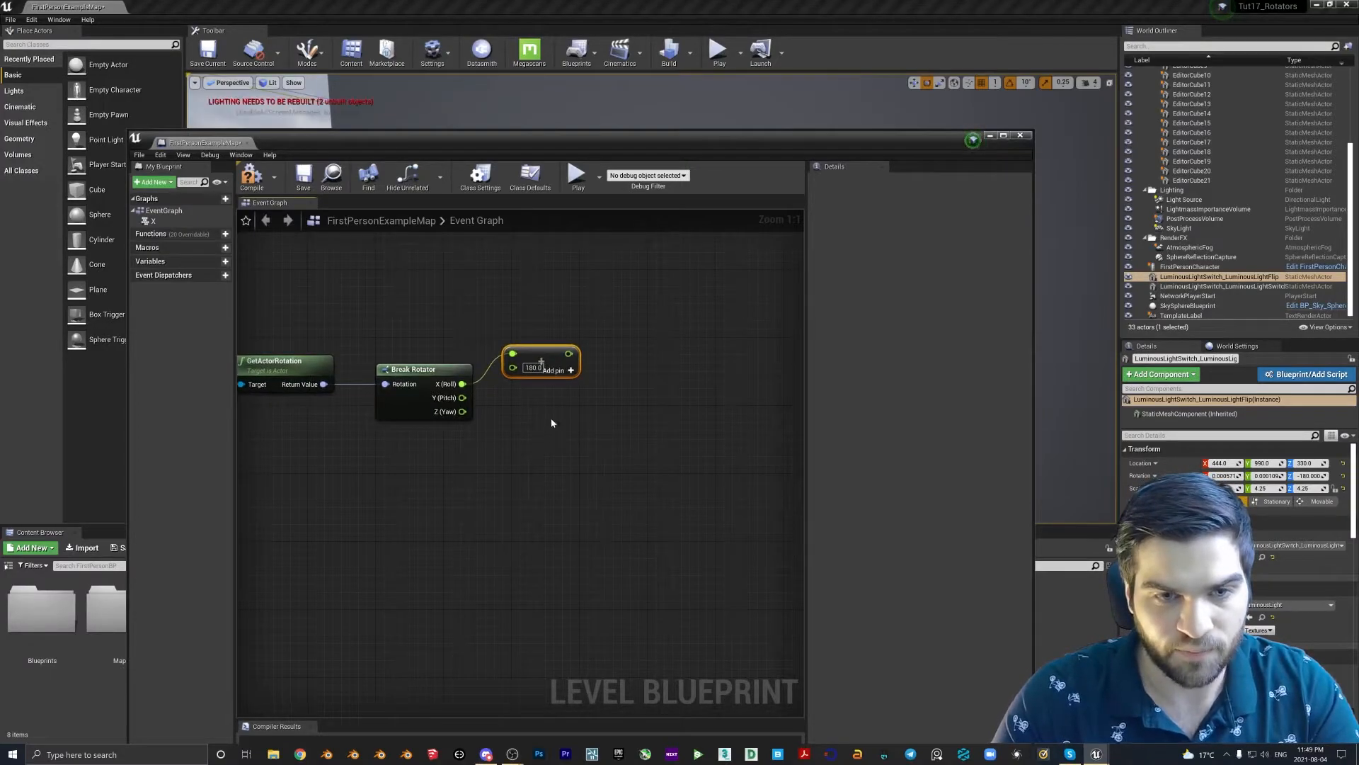
pyautogui.rightClick(617, 381)
pyautogui.write('make rotator')
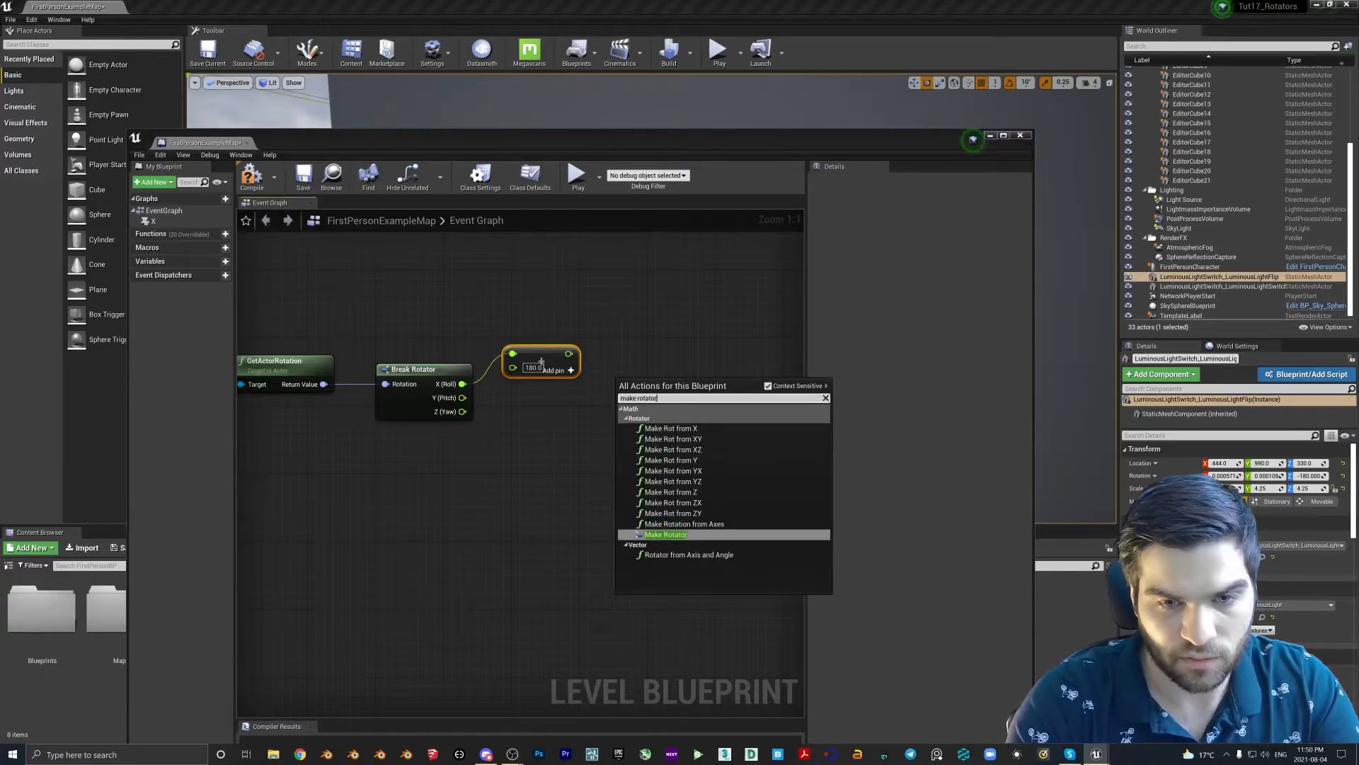
pyautogui.press('Return')
pyautogui.moveTo(654, 395); pyautogui.dragTo(663, 387)
pyautogui.moveTo(568, 353); pyautogui.dragTo(637, 398)
pyautogui.moveTo(462, 398); pyautogui.dragTo(632, 420)
pyautogui.scroll(-5, 616, 460)
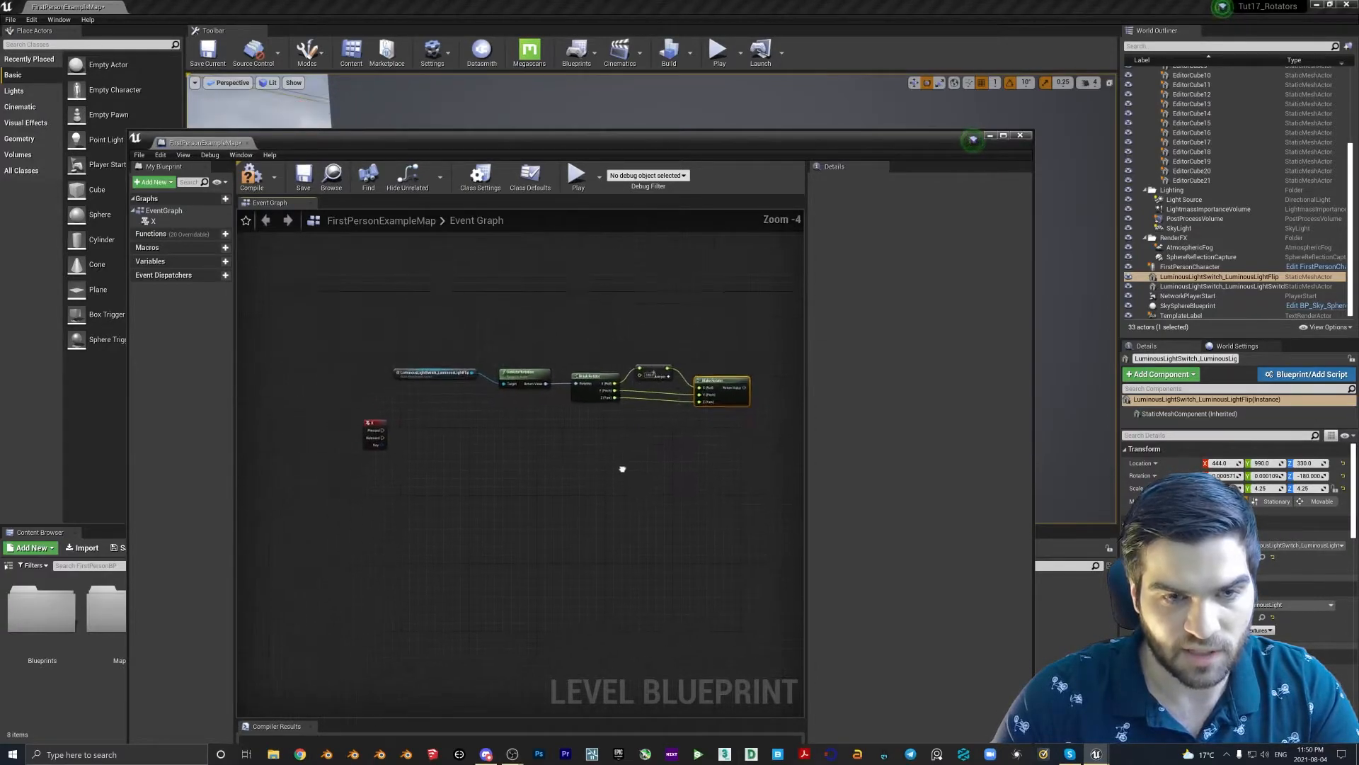
pyautogui.click(267, 182)
pyautogui.scroll(1, 591, 487)
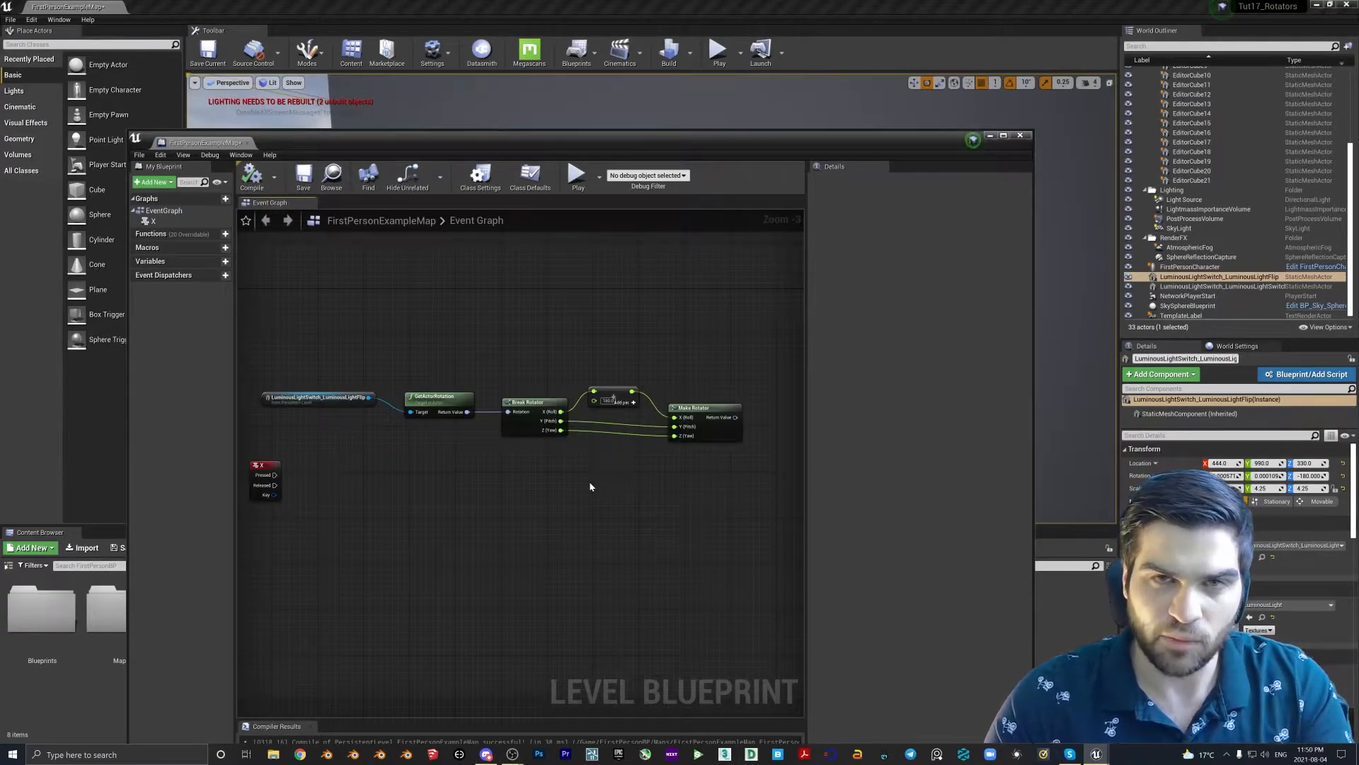
pyautogui.scroll(-1, 597, 481)
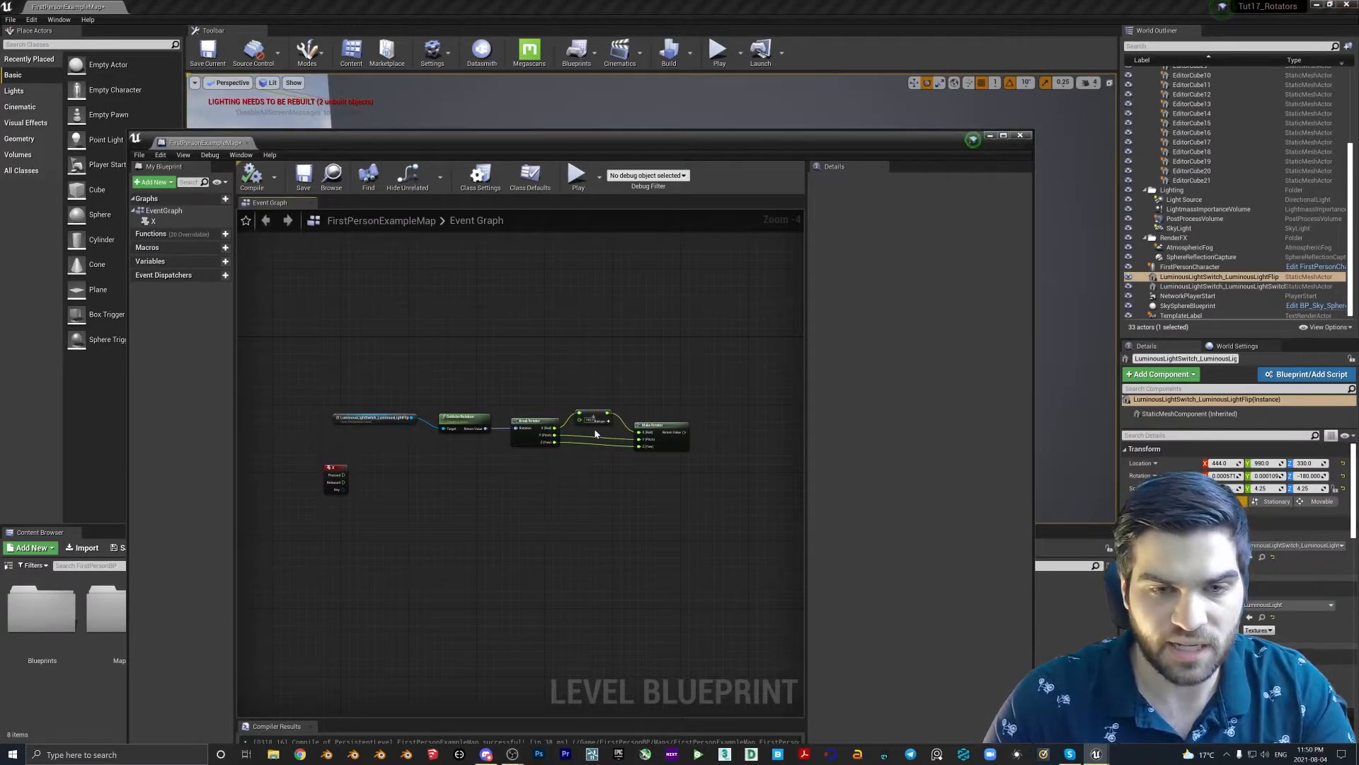
pyautogui.scroll(1, 464, 413)
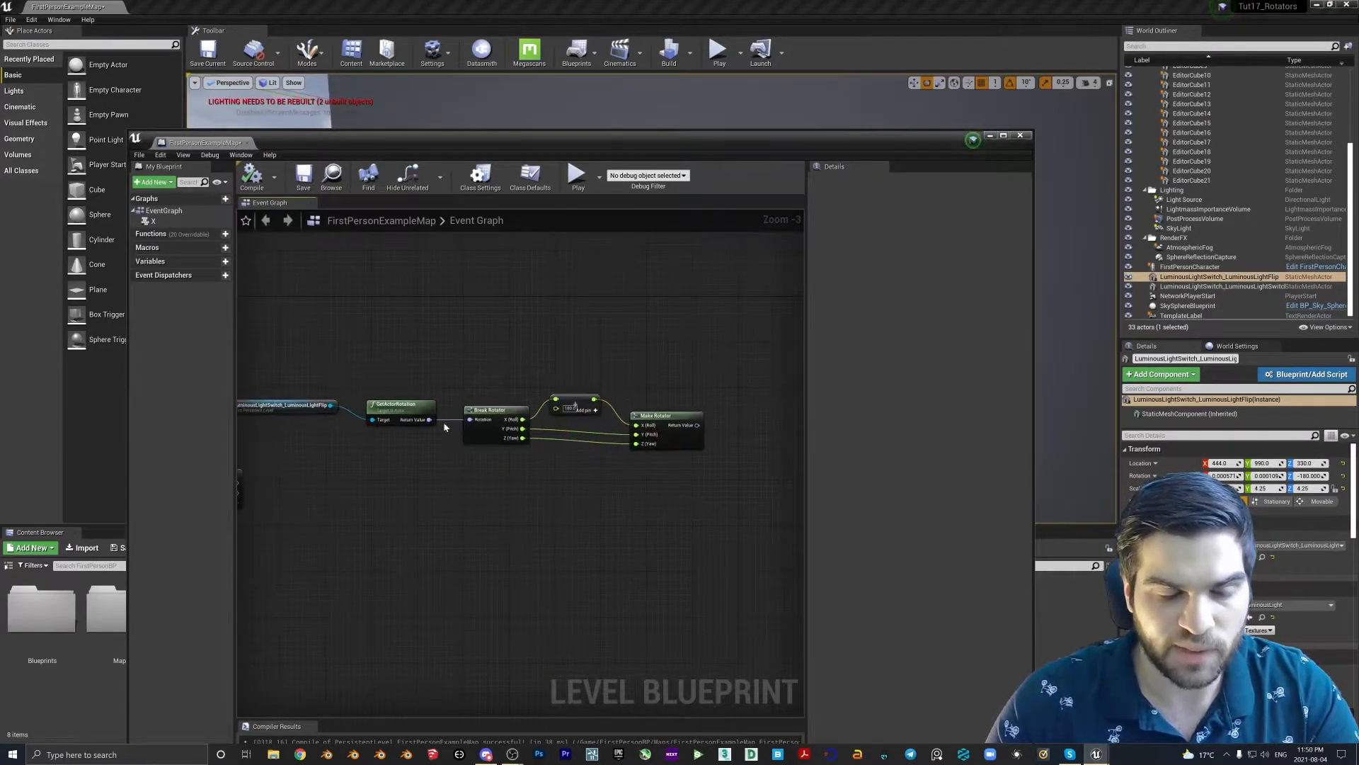
# Maximize the Level Blueprint and add a SetActorRotation node plus a second LuminousLightFlip reference beyond the Make Rotator chain
pyautogui.click(1004, 135)
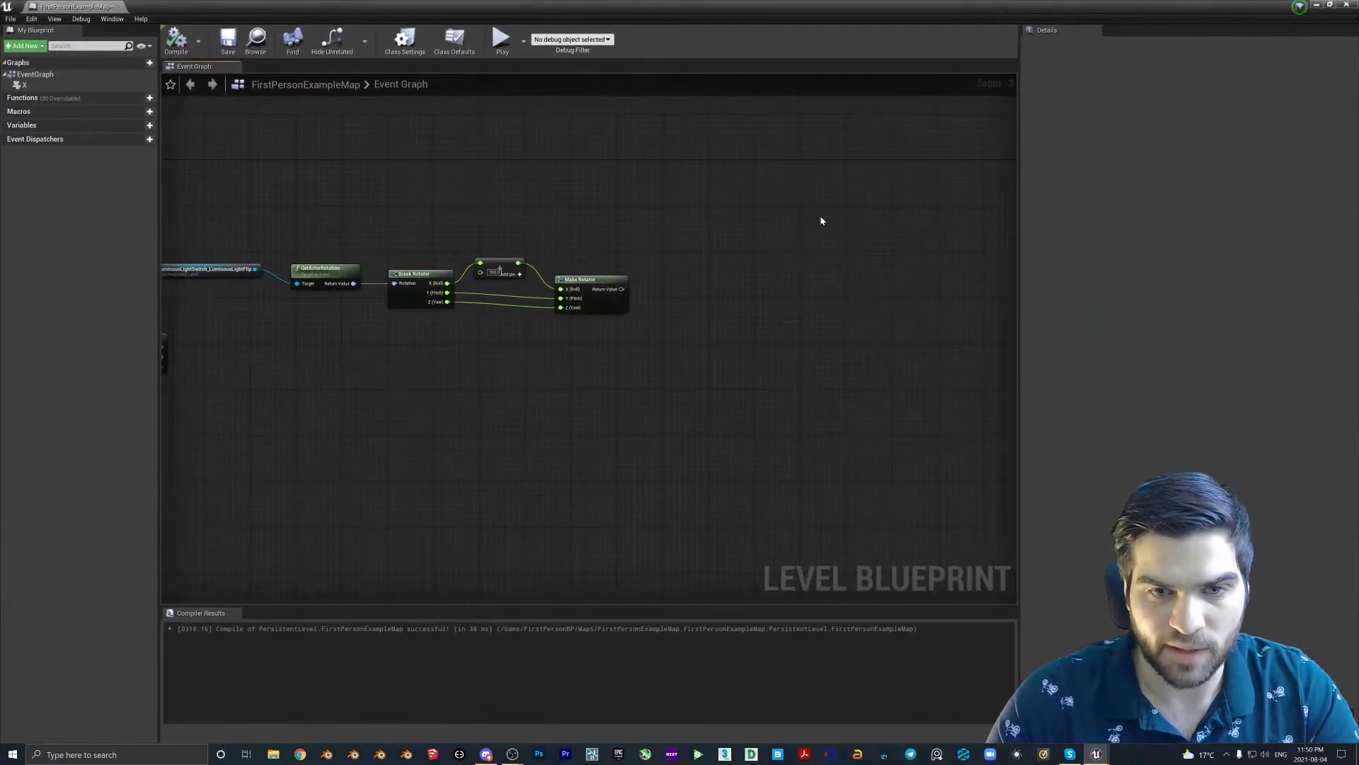
pyautogui.rightClick(776, 332)
pyautogui.write('setacor')
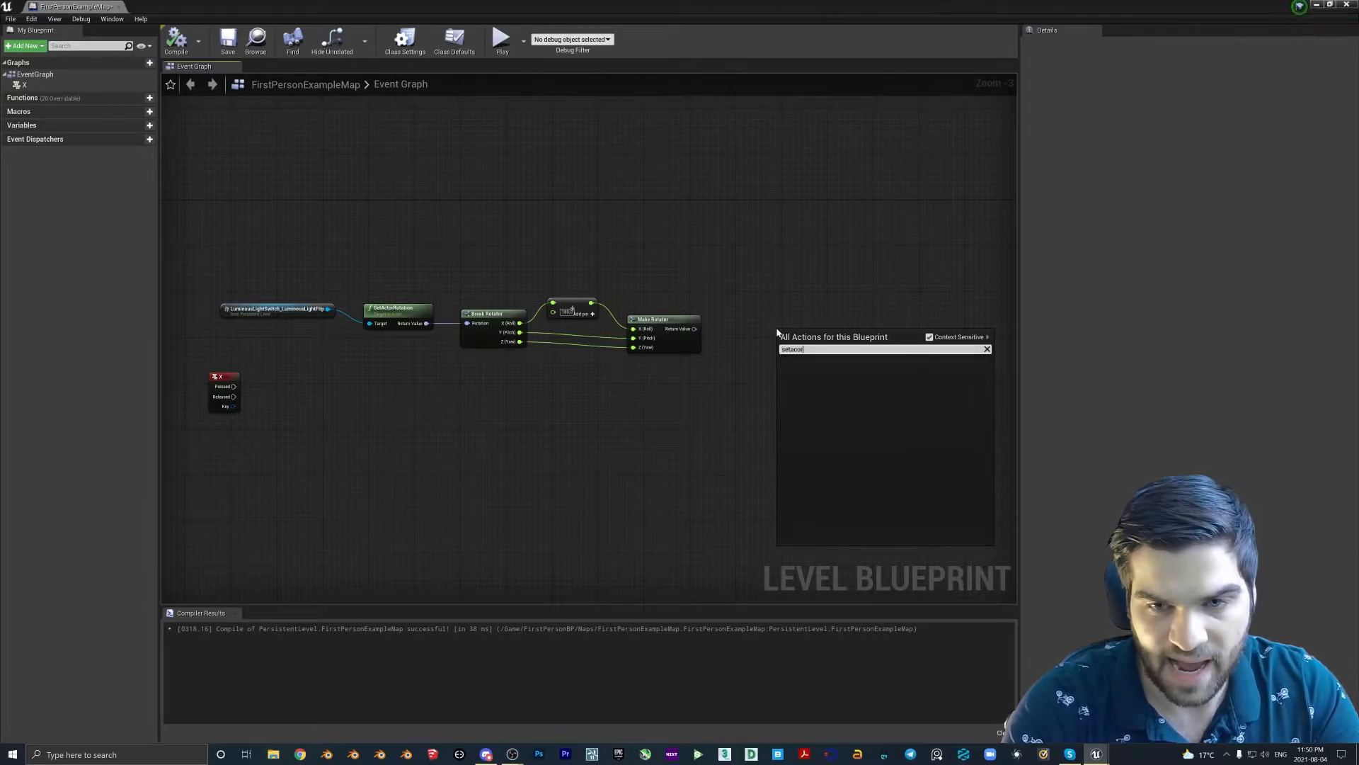
pyautogui.press('BackSpace')
pyautogui.press('BackSpace')
pyautogui.write('torro')
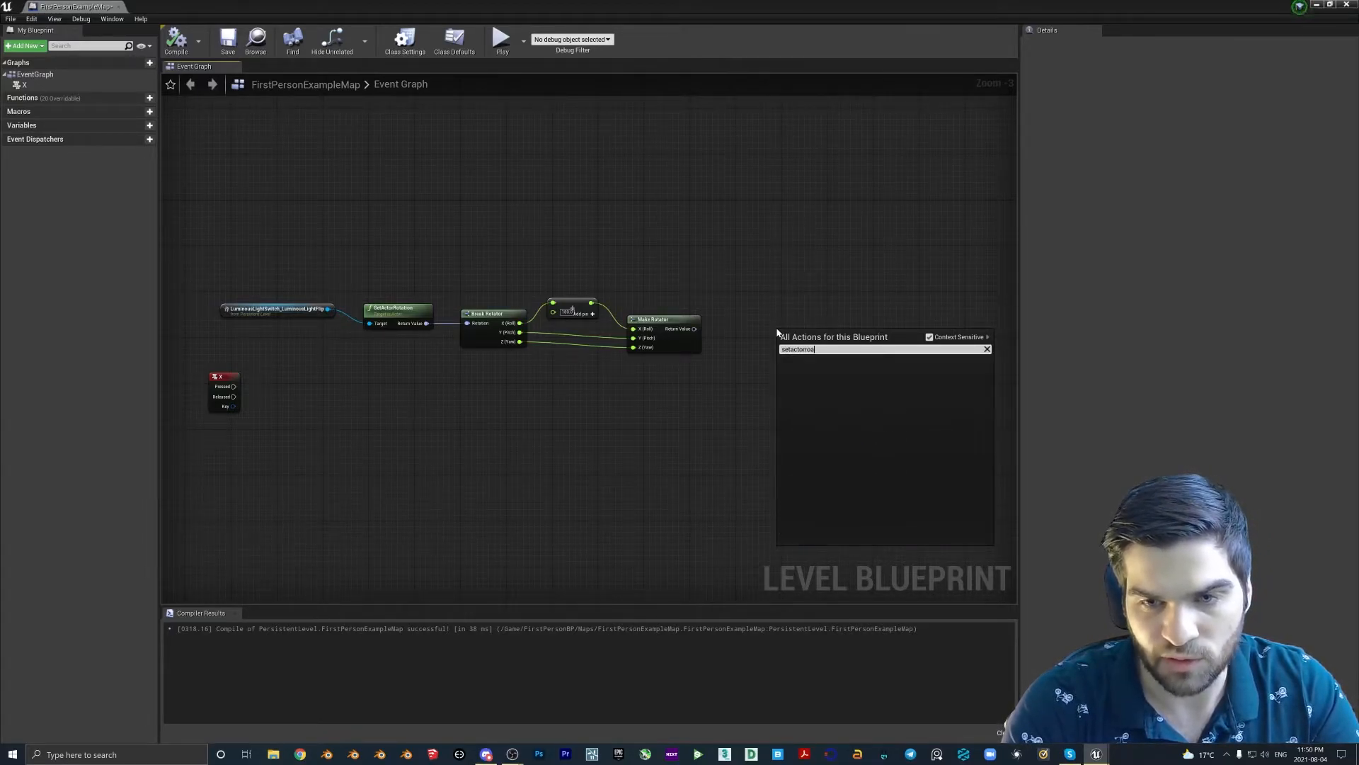
pyautogui.press('Return')
pyautogui.moveTo(780, 328); pyautogui.dragTo(747, 271)
pyautogui.moveTo(810, 305); pyautogui.dragTo(828, 335)
pyautogui.moveTo(705, 269); pyautogui.dragTo(641, 261)
# Wire X Pressed, the second LuminousLightFlip reference and Make Rotator's return value into SetActorRotation's execution, Target and New Rotation inputs, and compile and save
pyautogui.moveTo(327, 309); pyautogui.dragTo(369, 324)
pyautogui.moveTo(707, 251); pyautogui.dragTo(773, 423)
pyautogui.moveTo(233, 386); pyautogui.dragTo(753, 394)
pyautogui.moveTo(694, 329); pyautogui.dragTo(779, 413)
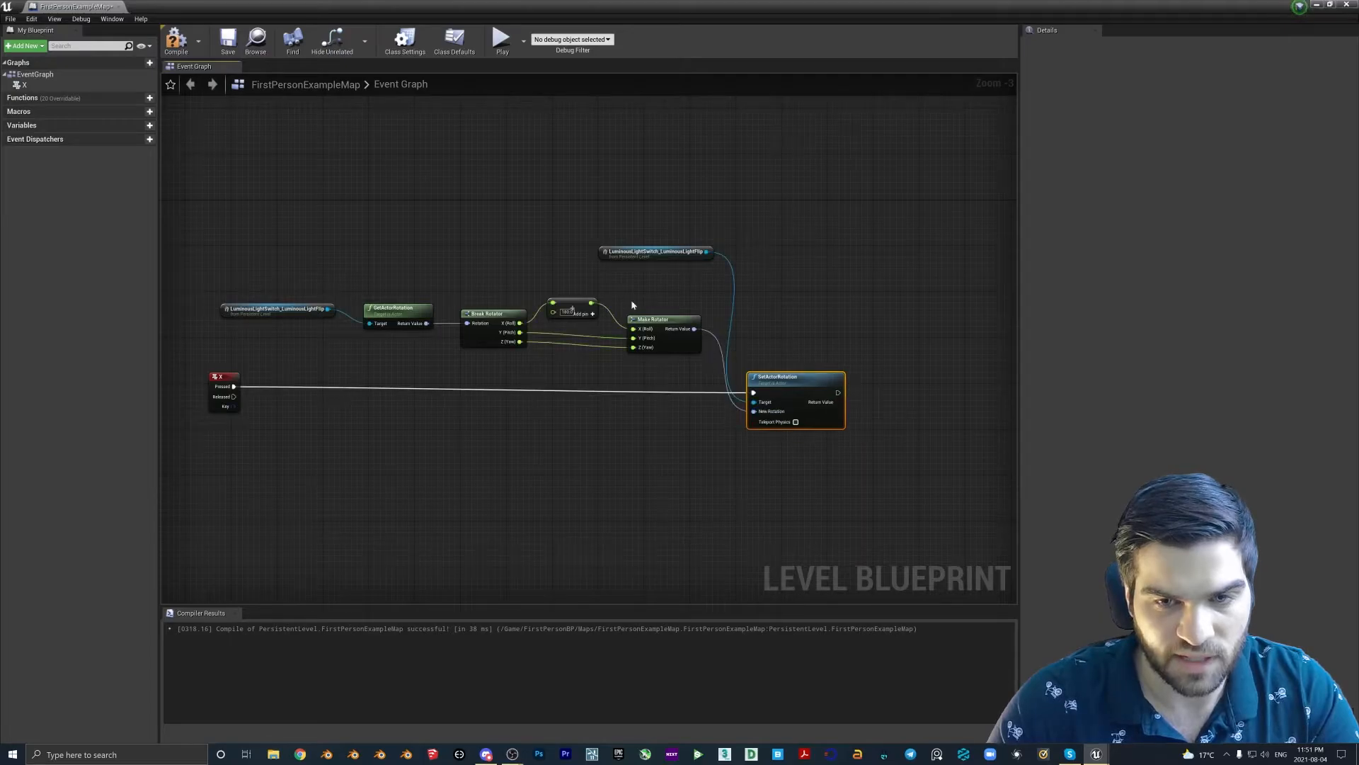
pyautogui.click(175, 39)
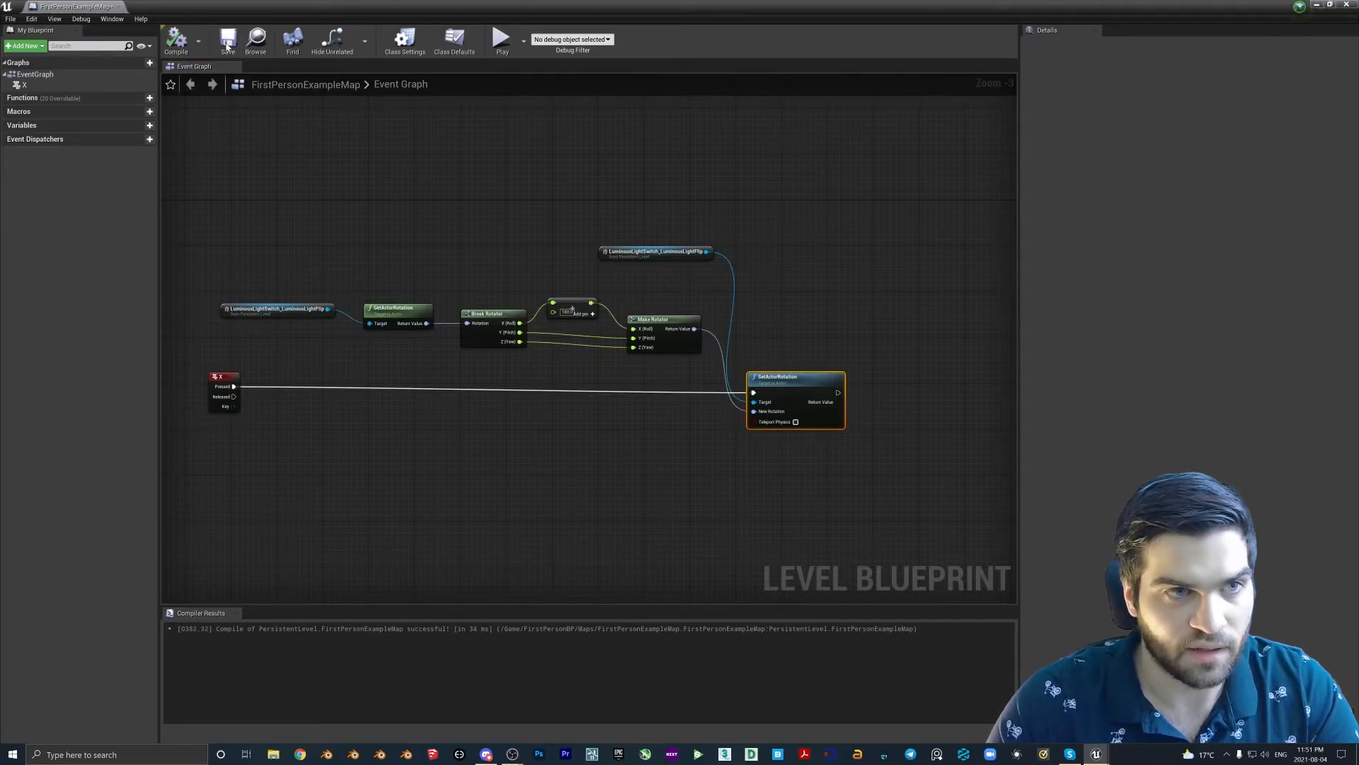
# Play the level in a new editor window and walk up to the light switch to test its X-key rotation
pyautogui.click(1318, 6)
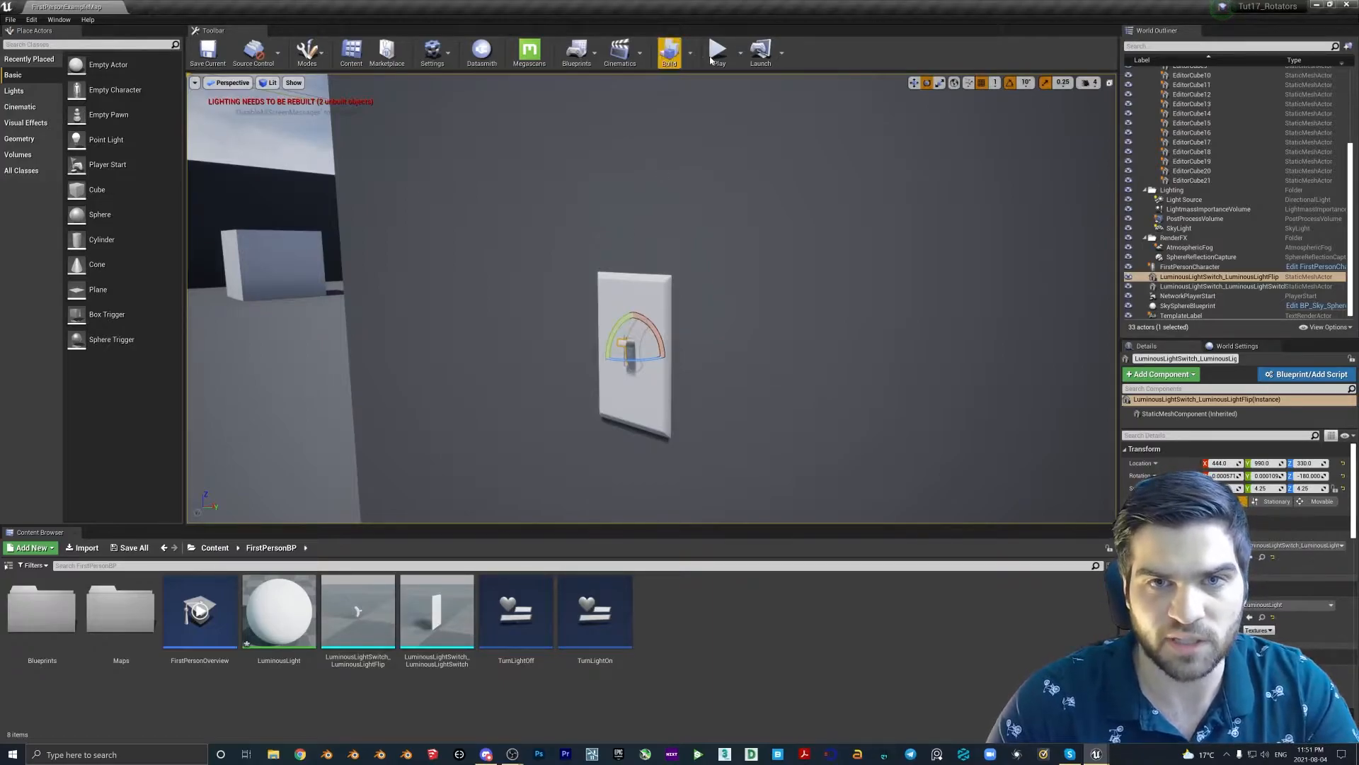
pyautogui.scroll(-8, 682, 221)
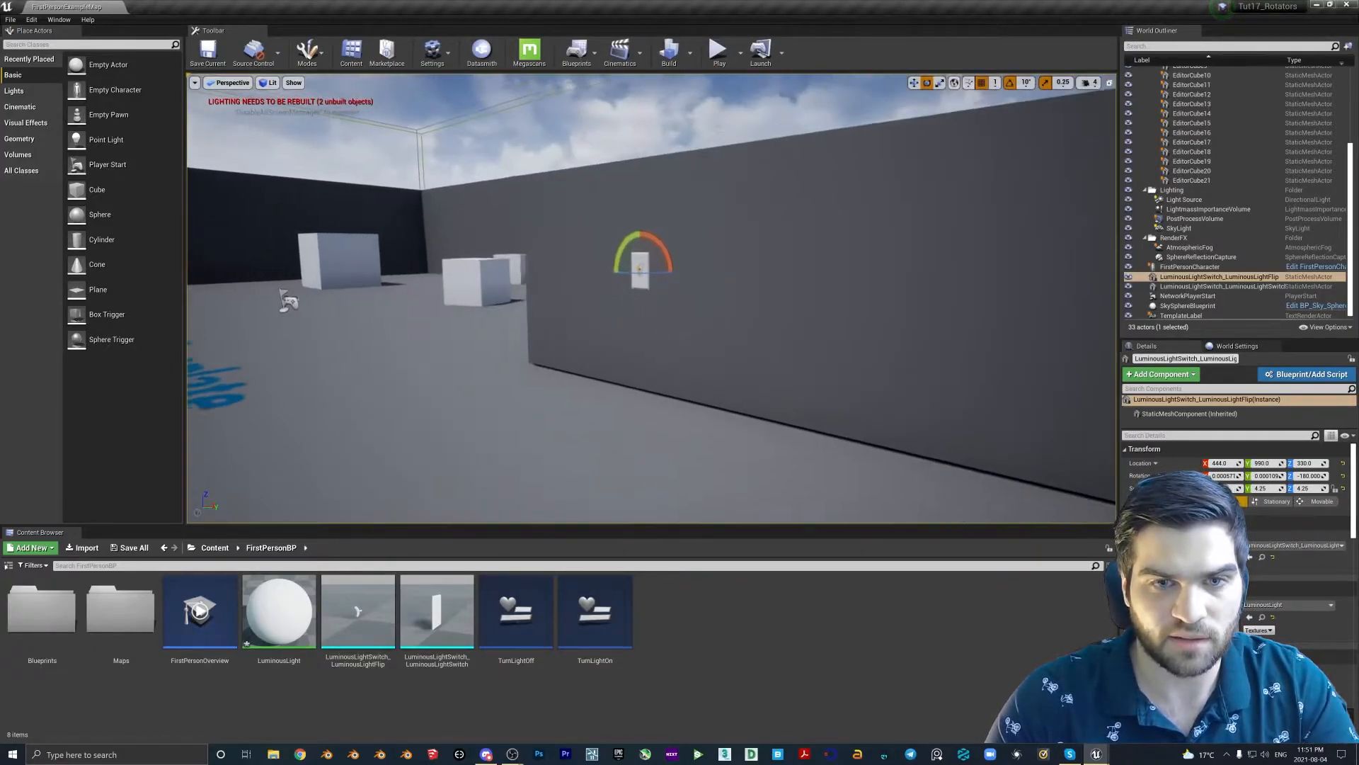
pyautogui.click(740, 52)
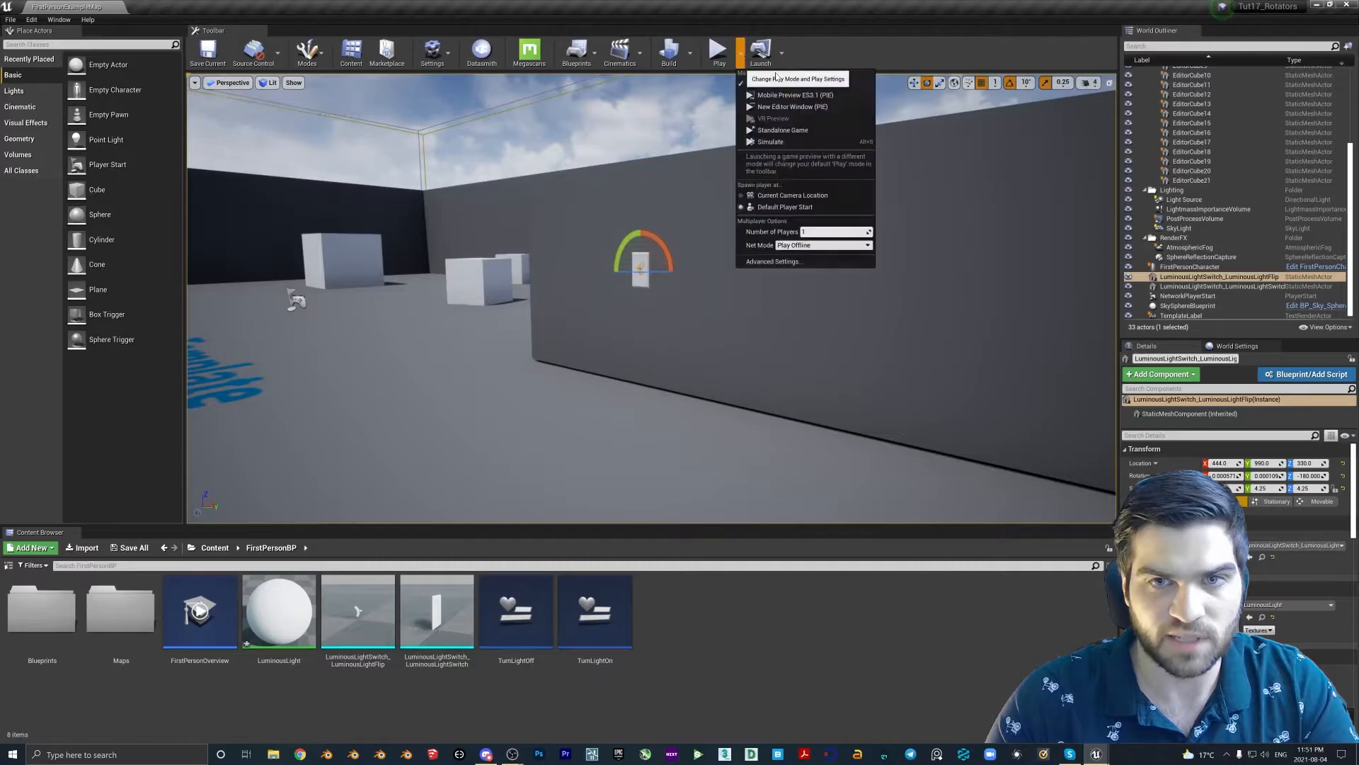
pyautogui.click(836, 101)
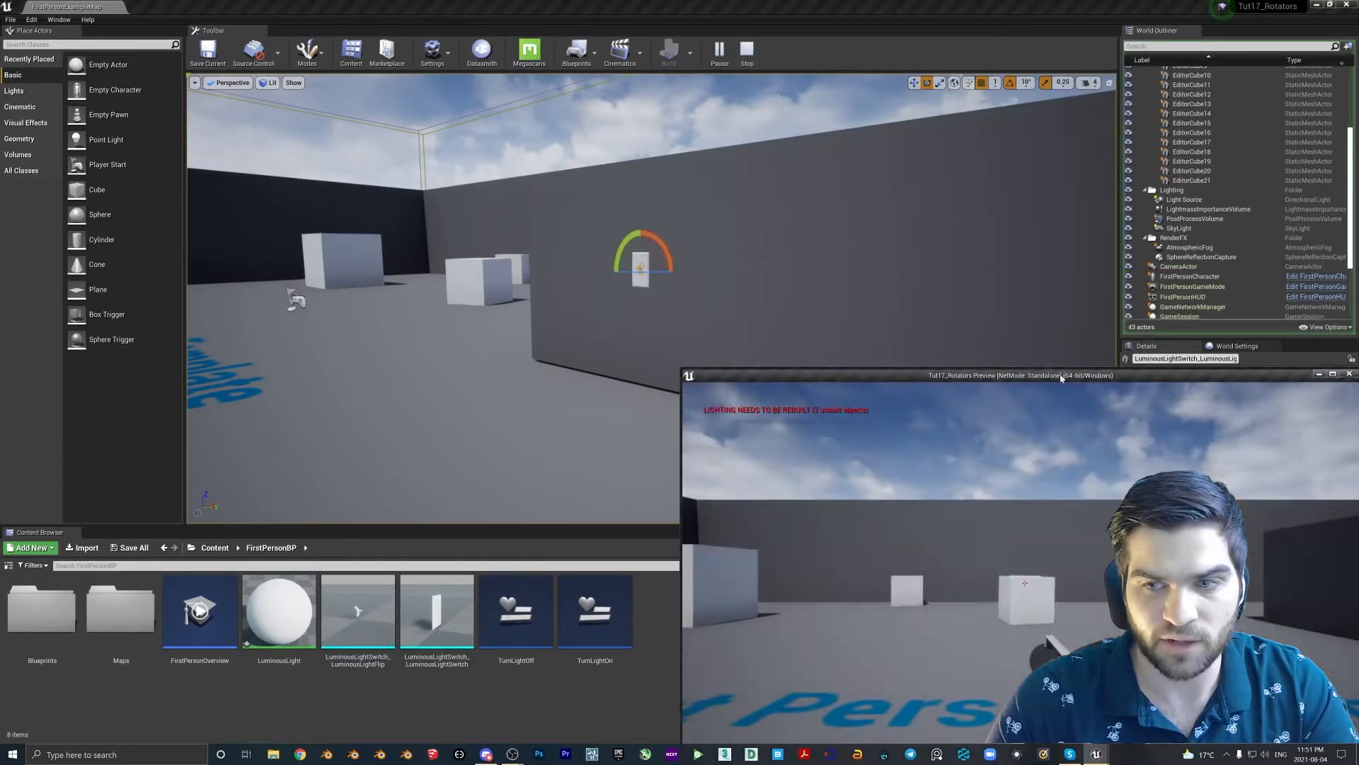
pyautogui.press('w')
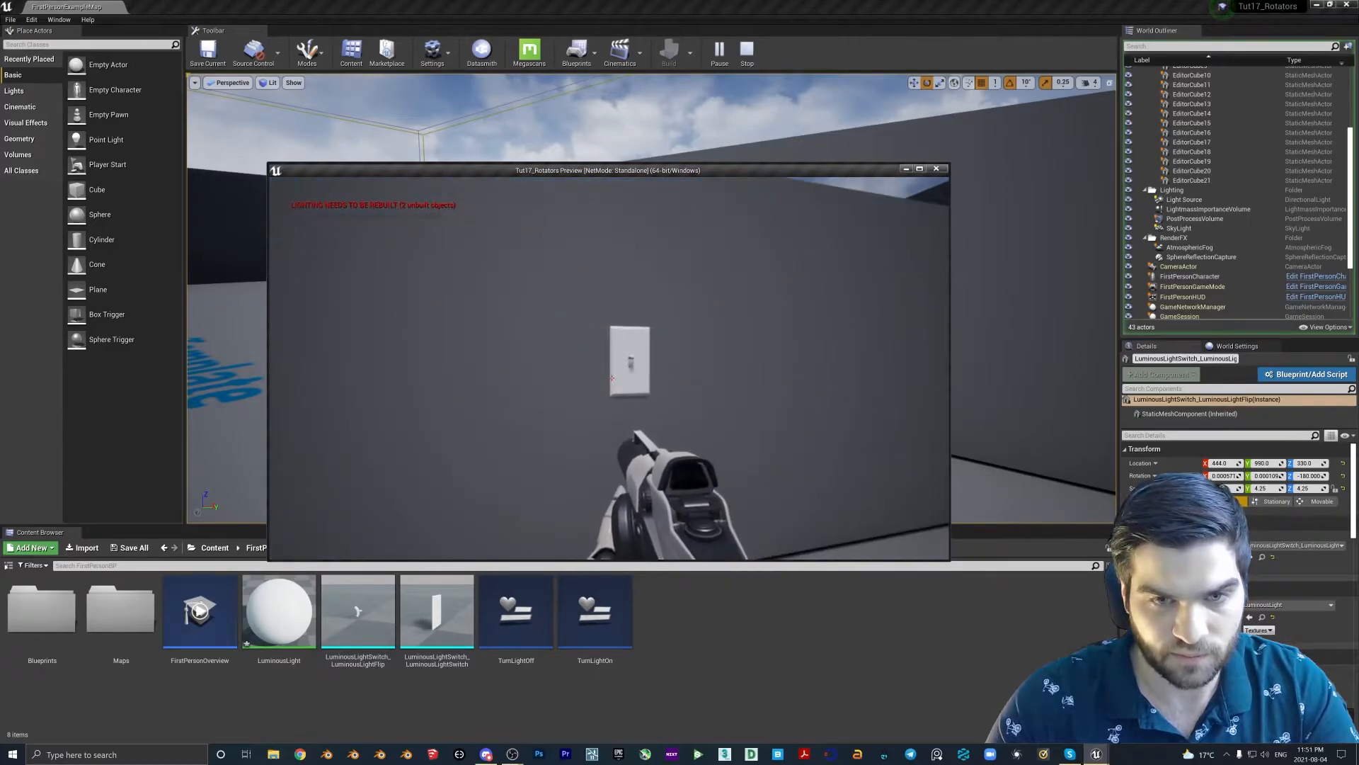
pyautogui.click(612, 377)
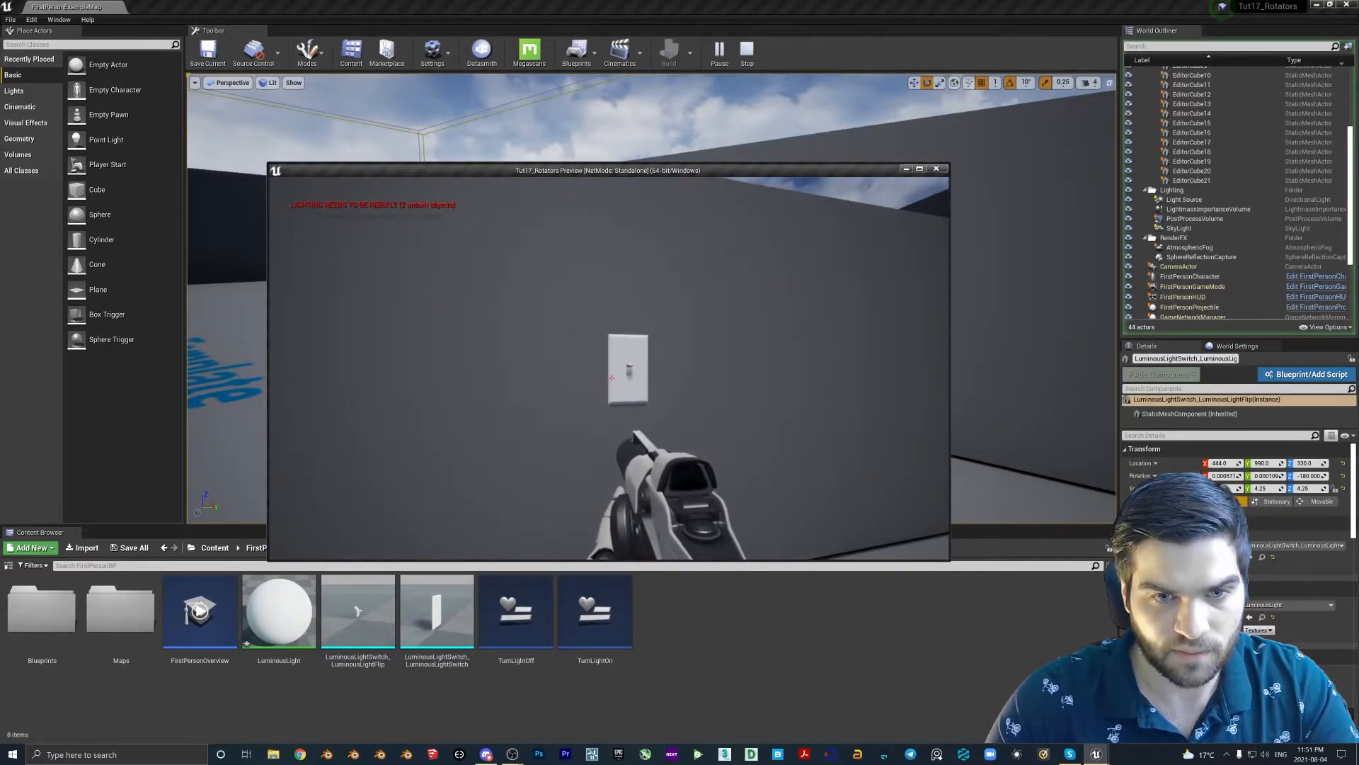
# End the play session and widen the Message Log to read its Play In Editor entries in full
pyautogui.press('Escape')
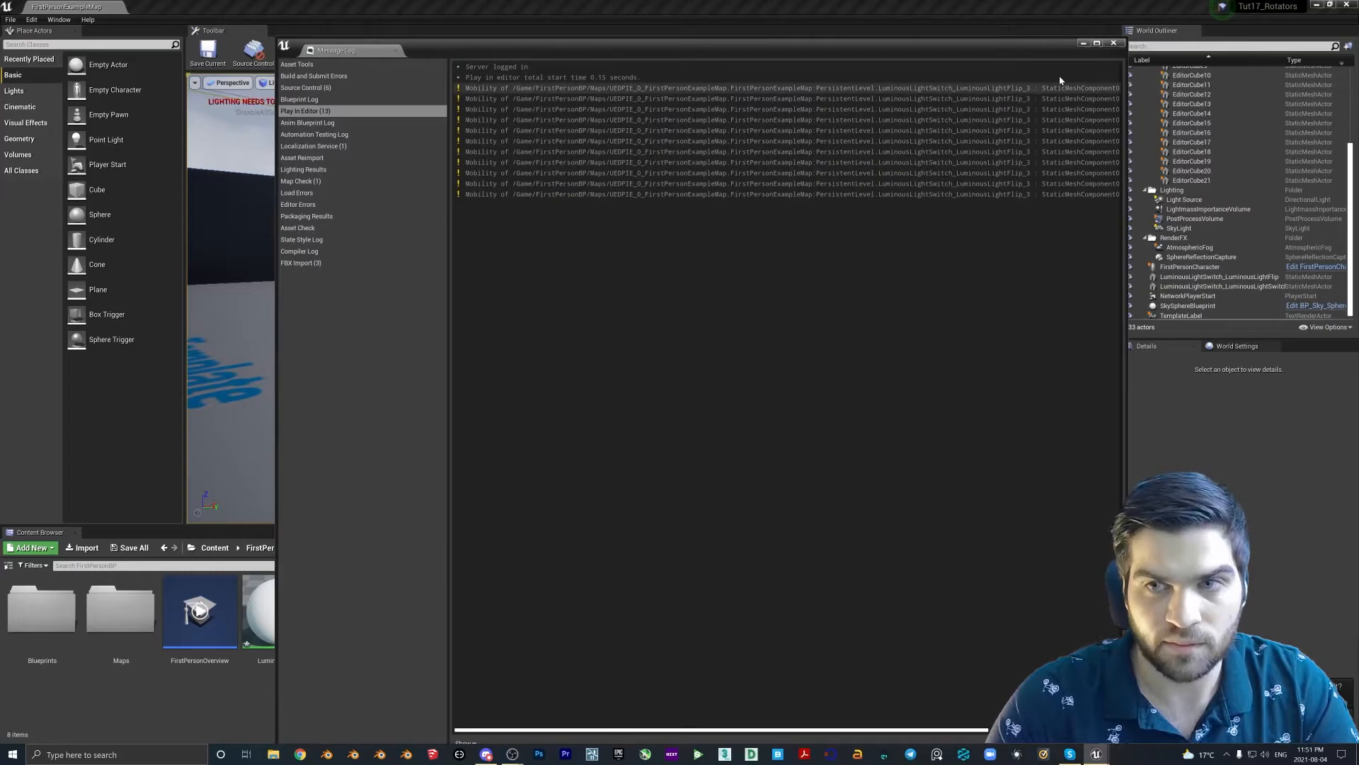
pyautogui.moveTo(637, 44); pyautogui.dragTo(505, 38)
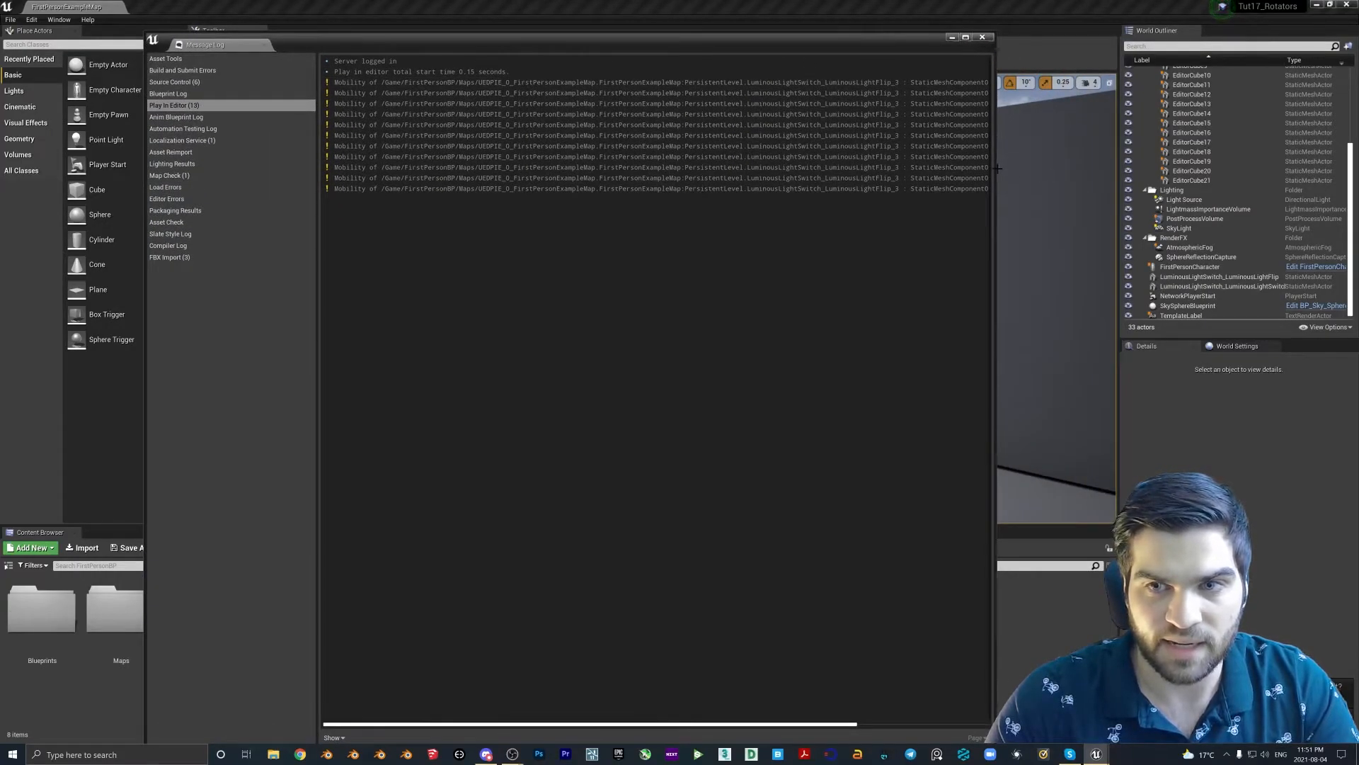
pyautogui.moveTo(995, 169); pyautogui.dragTo(1235, 170)
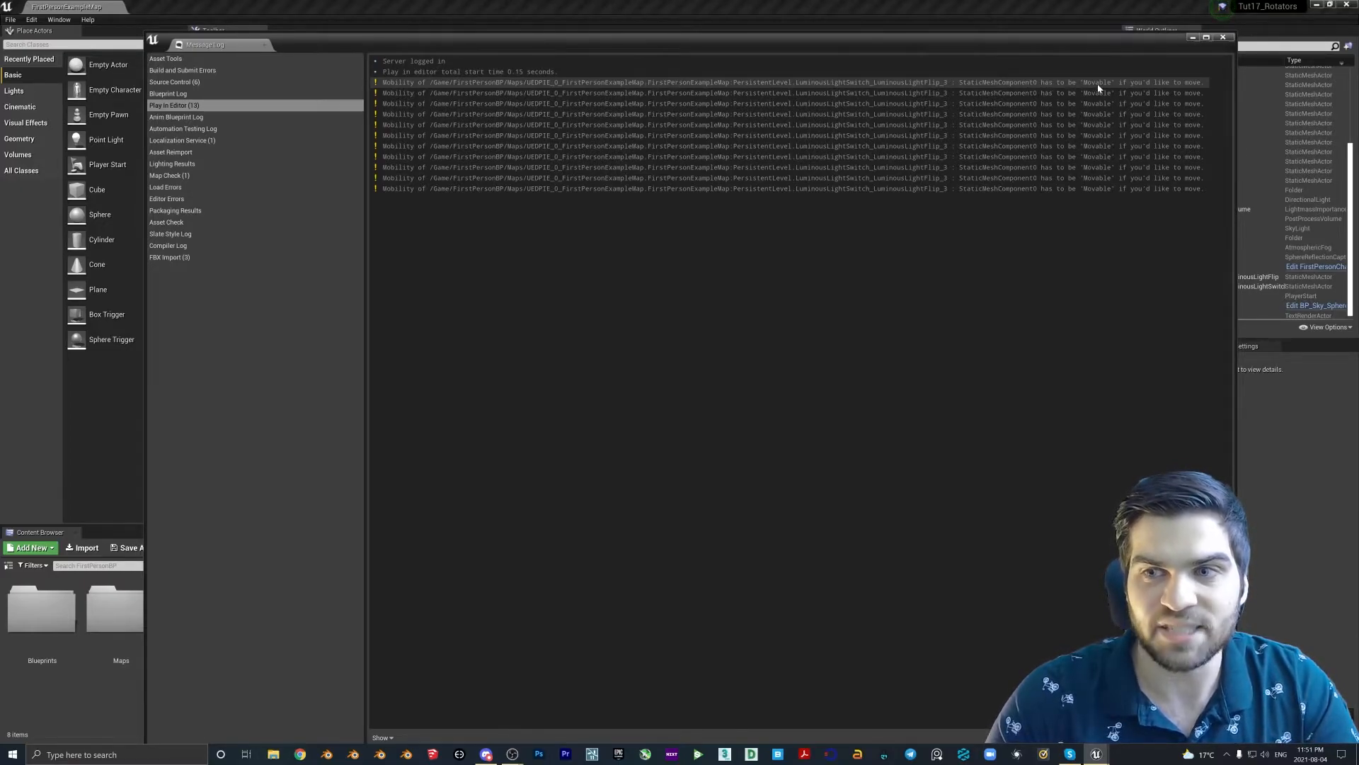
# Close the Message Log, set the LuminousLightFlip actor's mobility to Movable, and save the level
pyautogui.click(1223, 37)
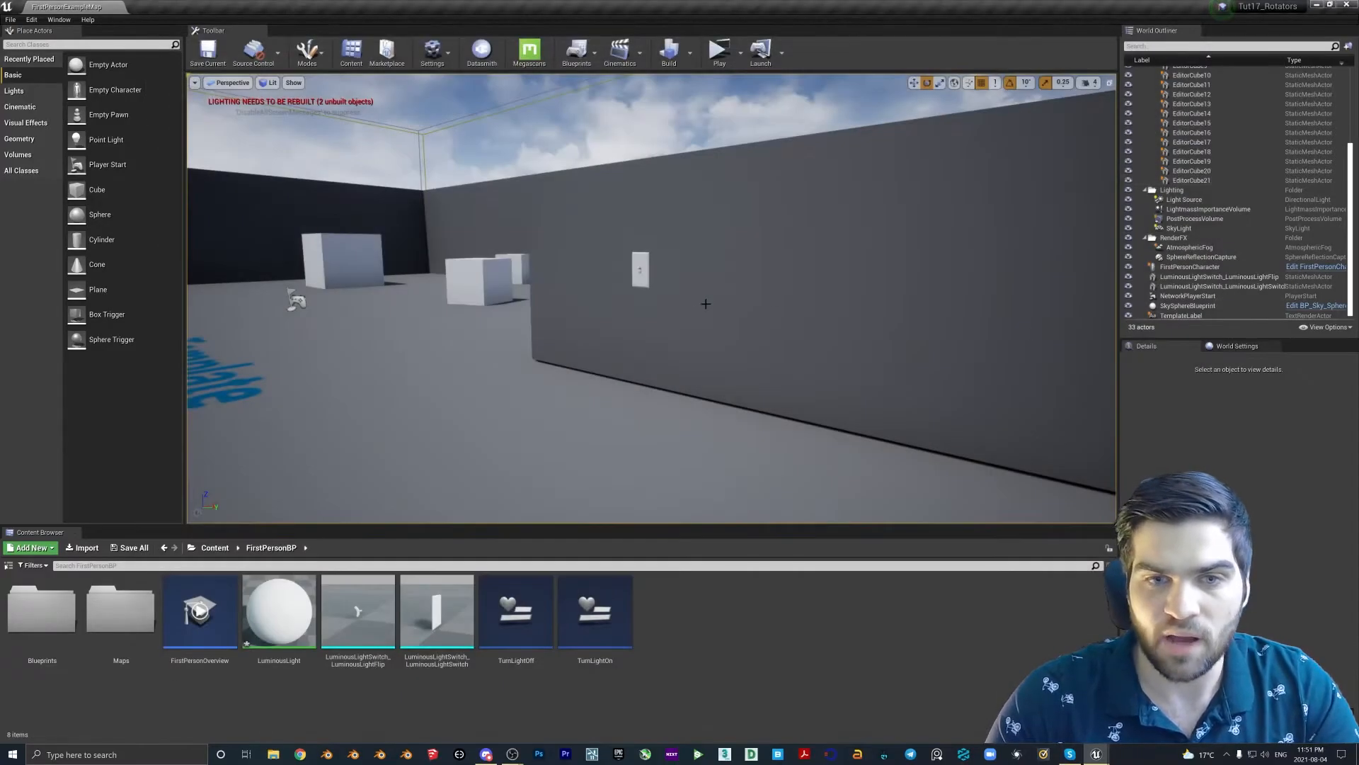
pyautogui.click(637, 270)
pyautogui.press('f')
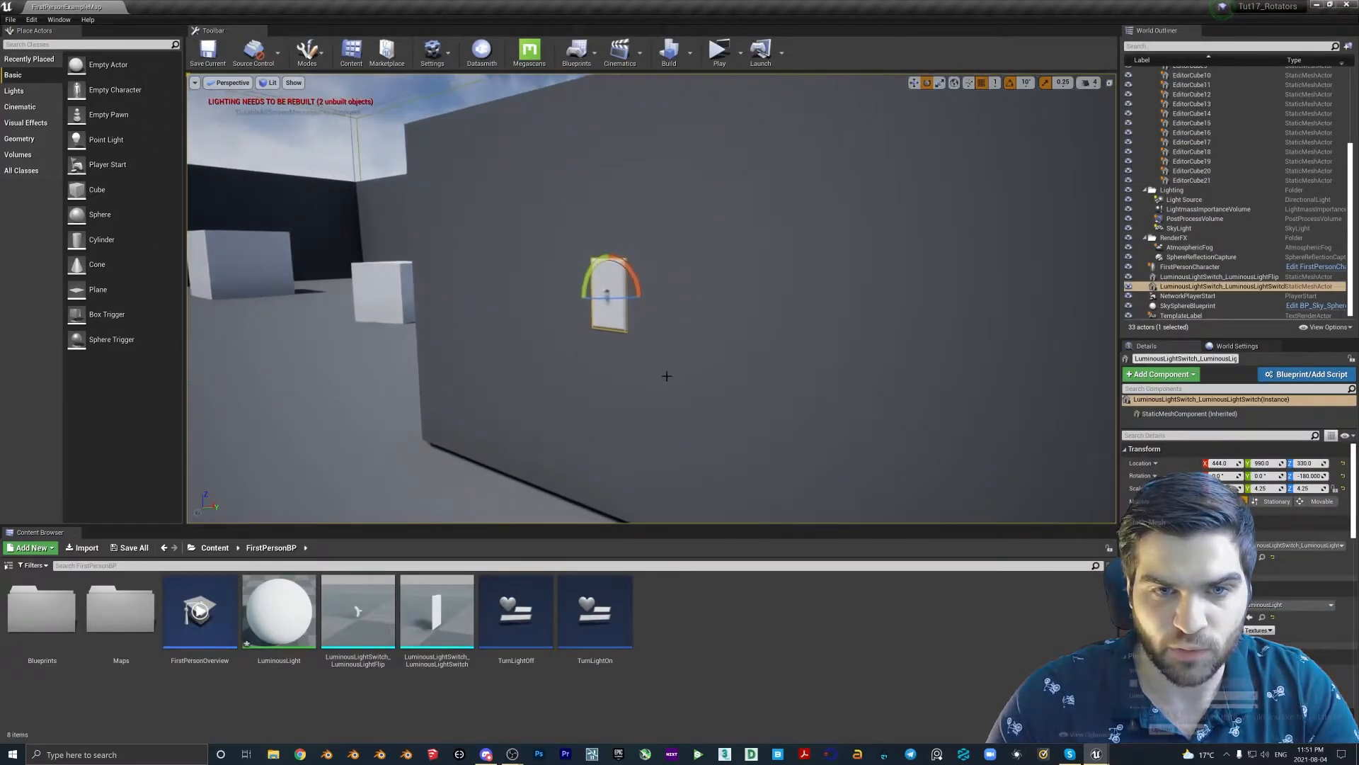
pyautogui.click(606, 294)
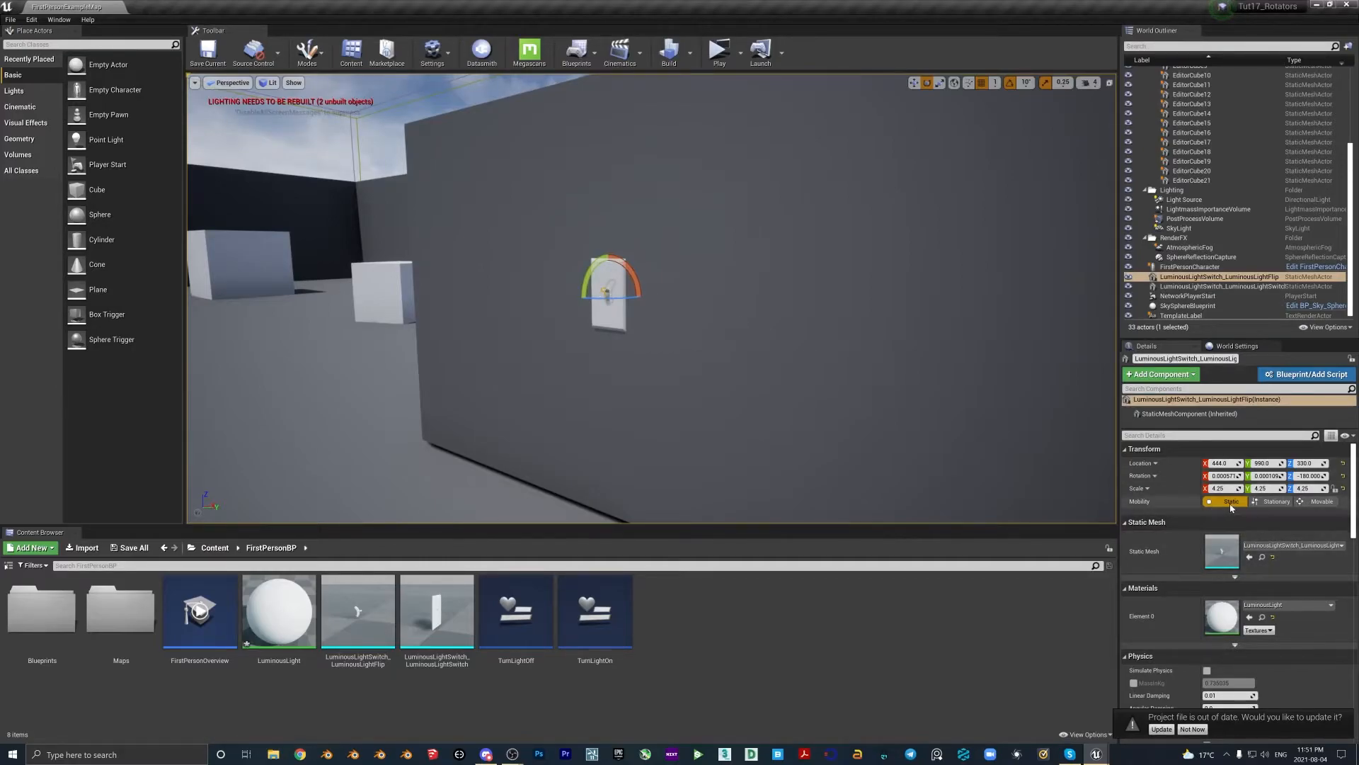
pyautogui.click(1317, 501)
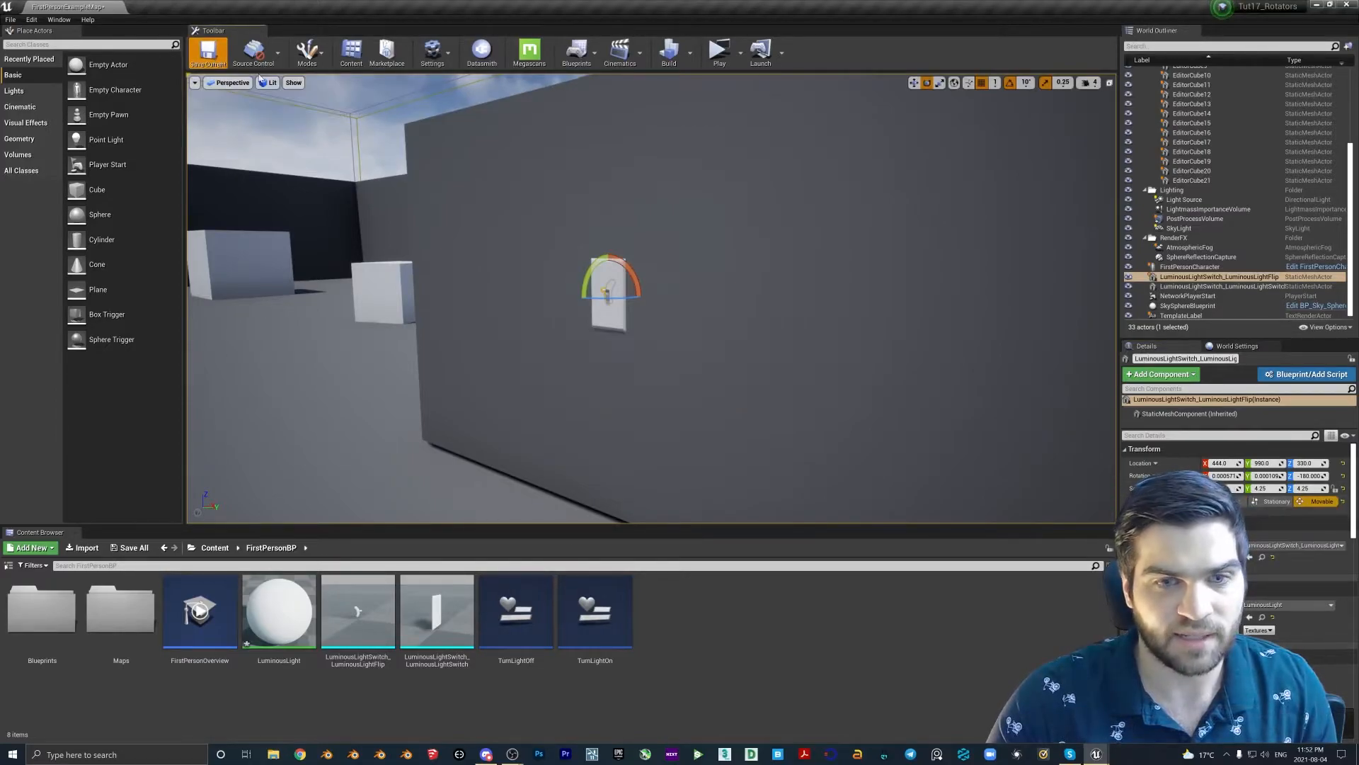
pyautogui.click(208, 53)
# Play the level, walk up to the light switch to test its key-driven rotation, and end the session
pyautogui.click(719, 51)
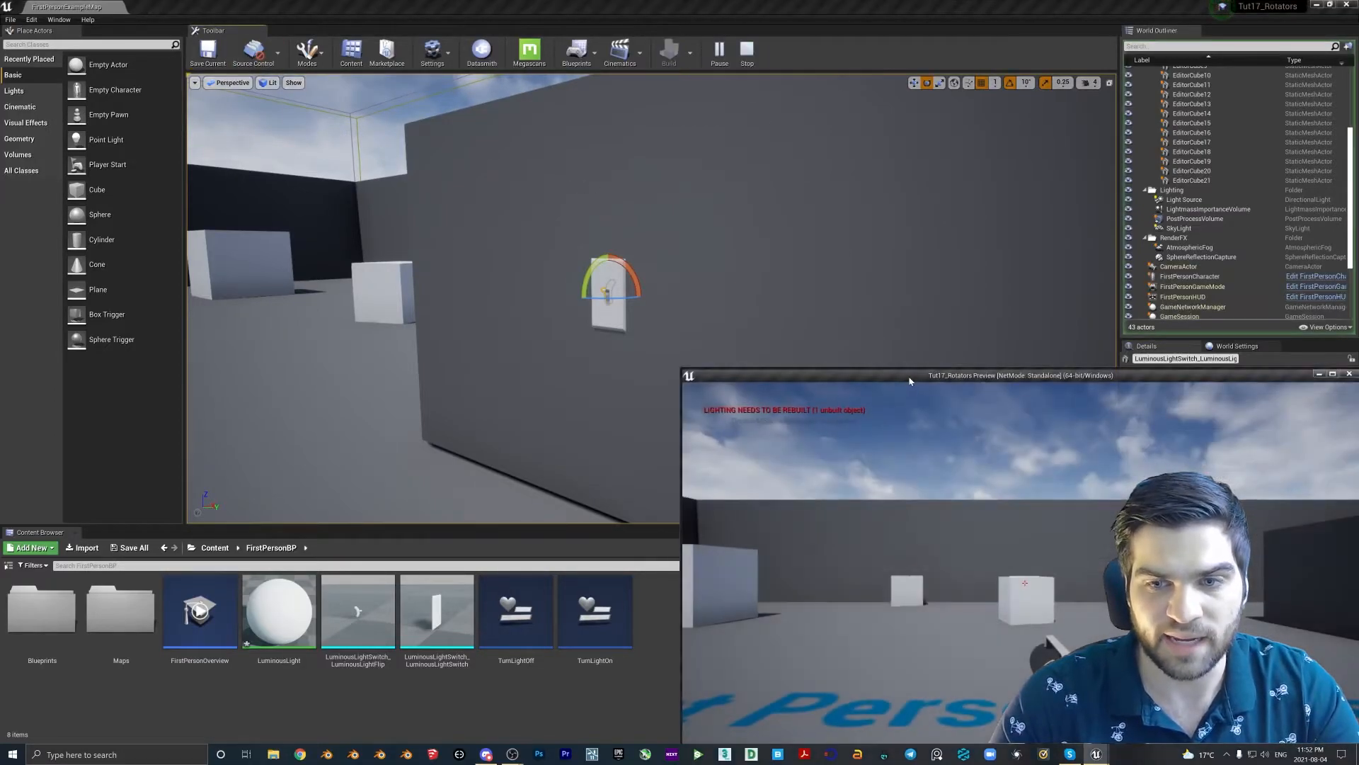
pyautogui.moveTo(910, 381); pyautogui.dragTo(705, 331)
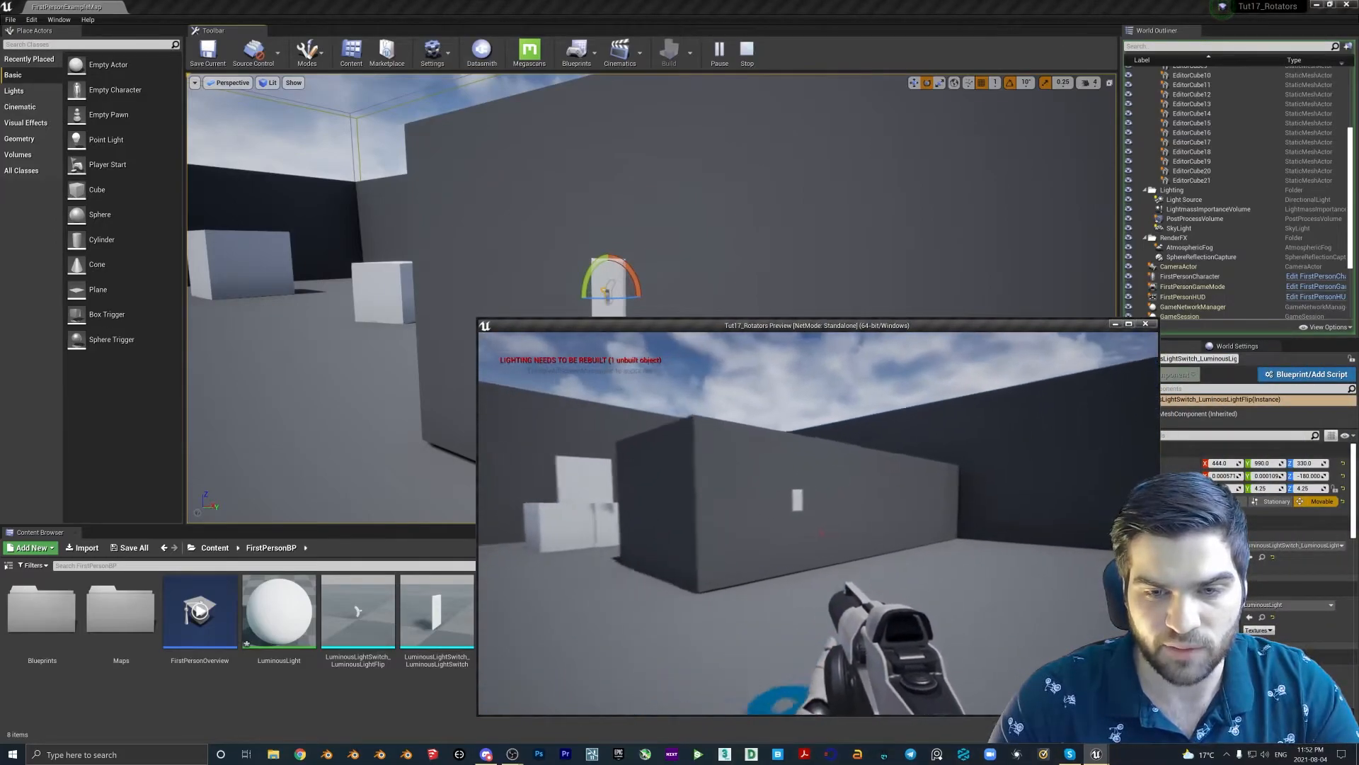
pyautogui.press('w')
pyautogui.press('e')
pyautogui.press('e')
pyautogui.press('e')
pyautogui.press('e')
pyautogui.press('e')
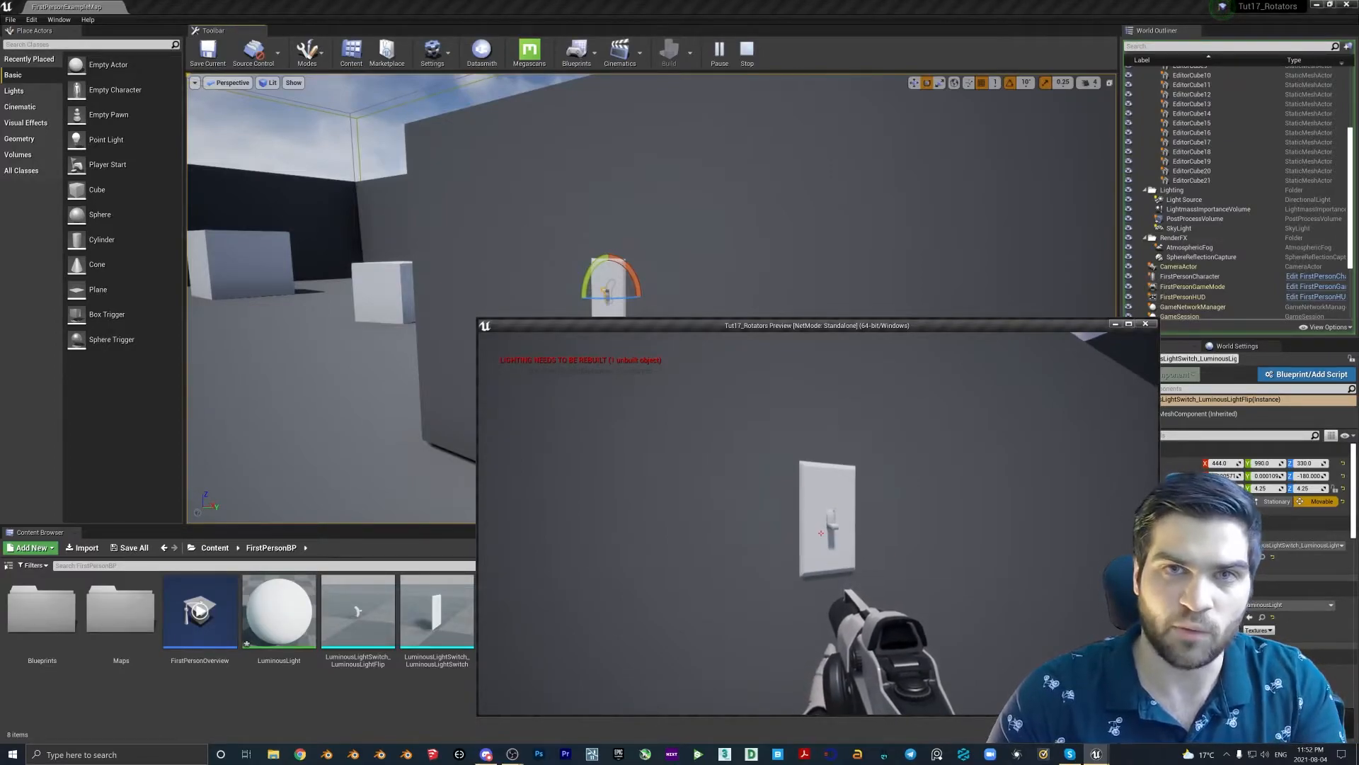
pyautogui.press('e')
pyautogui.press('e')
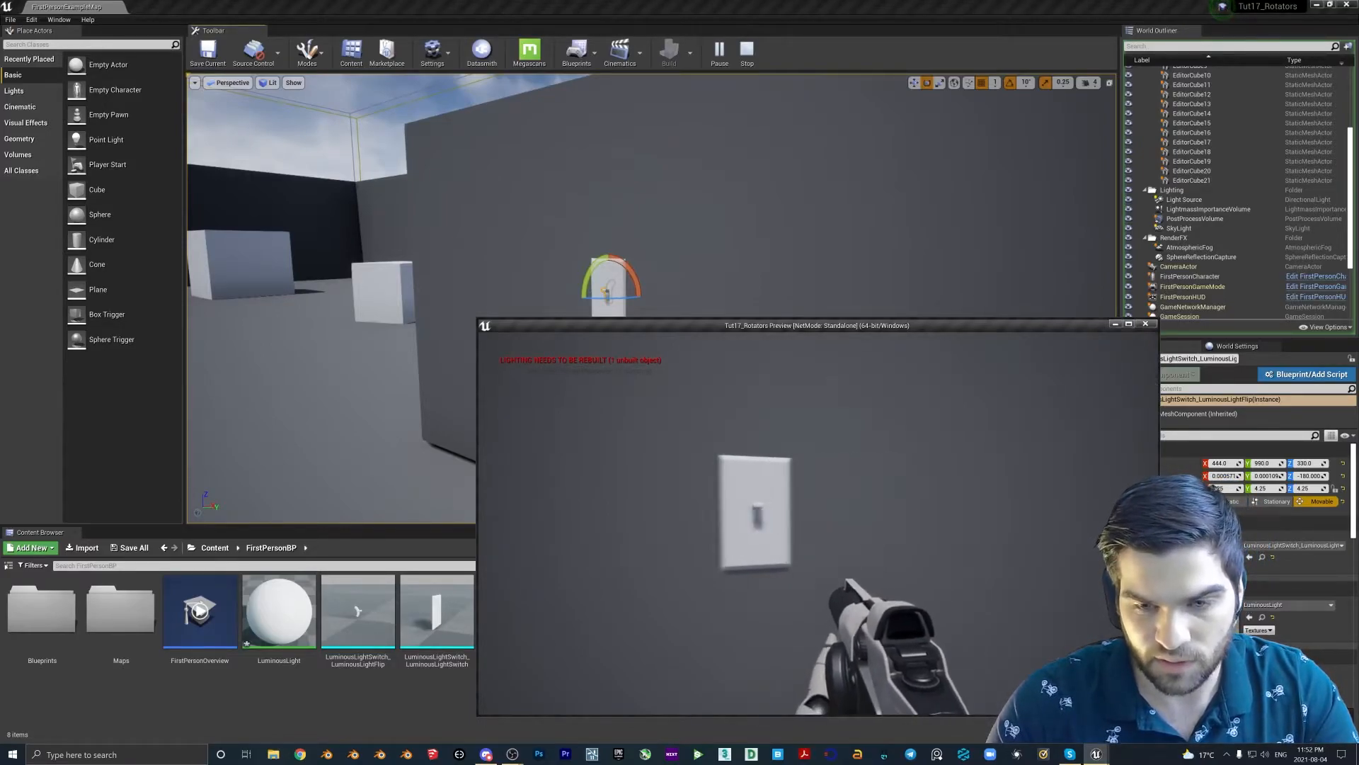
pyautogui.press('s')
pyautogui.press('Escape')
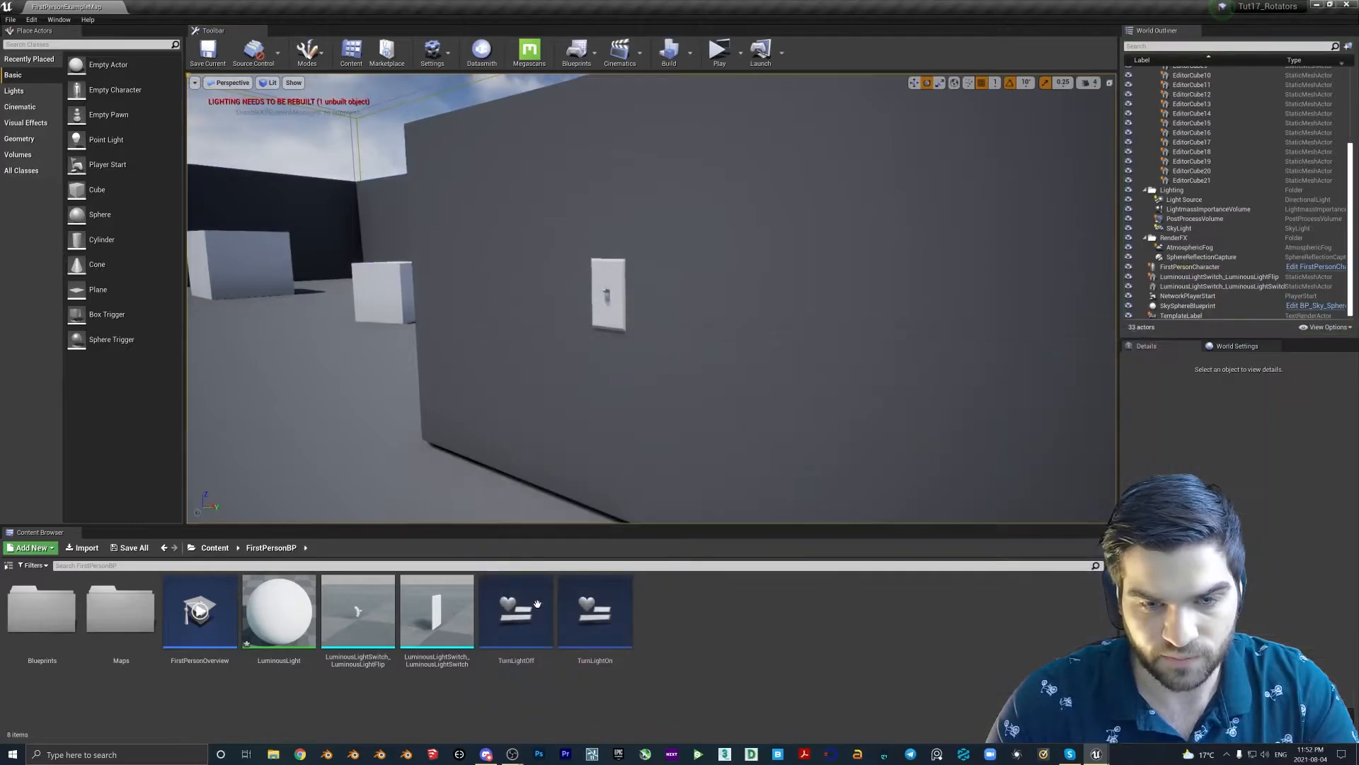
# Open the Level Blueprint and add a Flip Flop node to the event graph
pyautogui.click(577, 51)
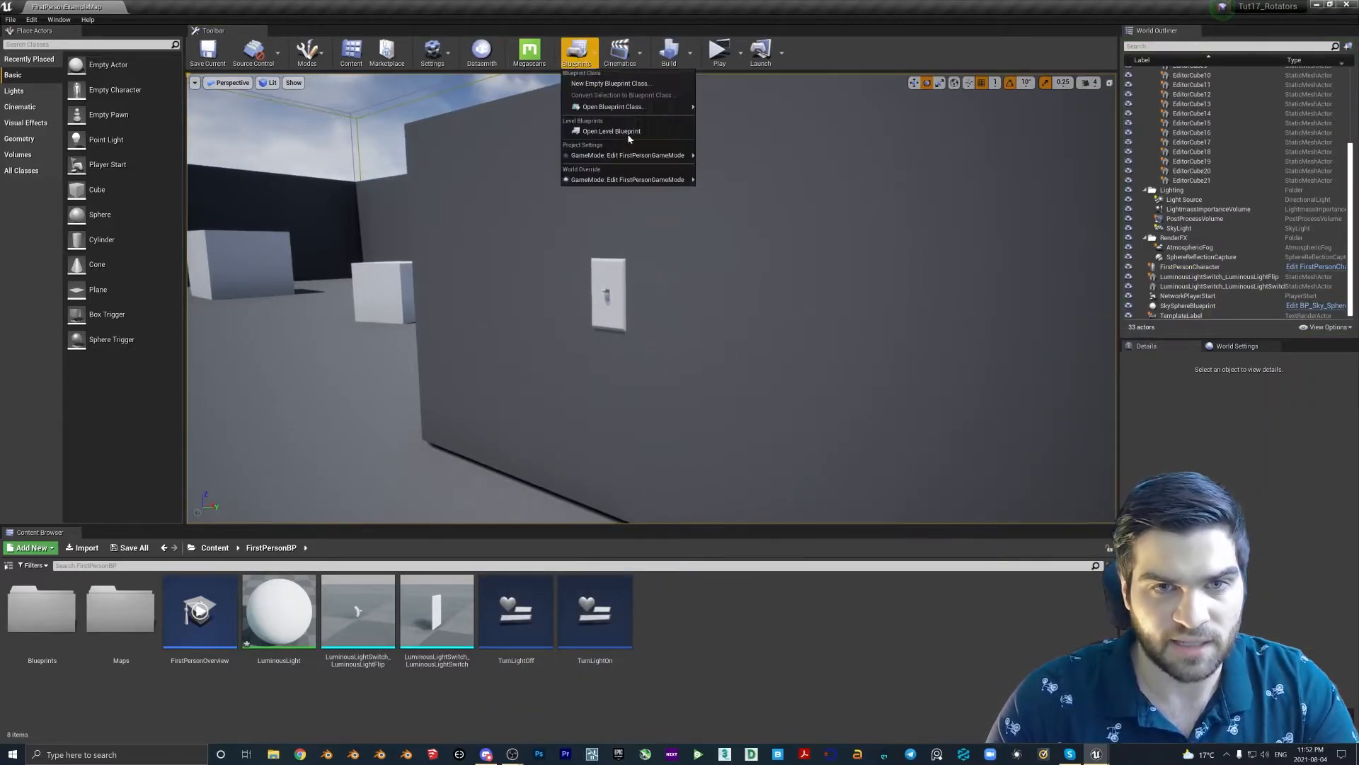
pyautogui.click(612, 131)
pyautogui.scroll(-3, 614, 413)
pyautogui.scroll(3, 585, 440)
pyautogui.click(418, 403)
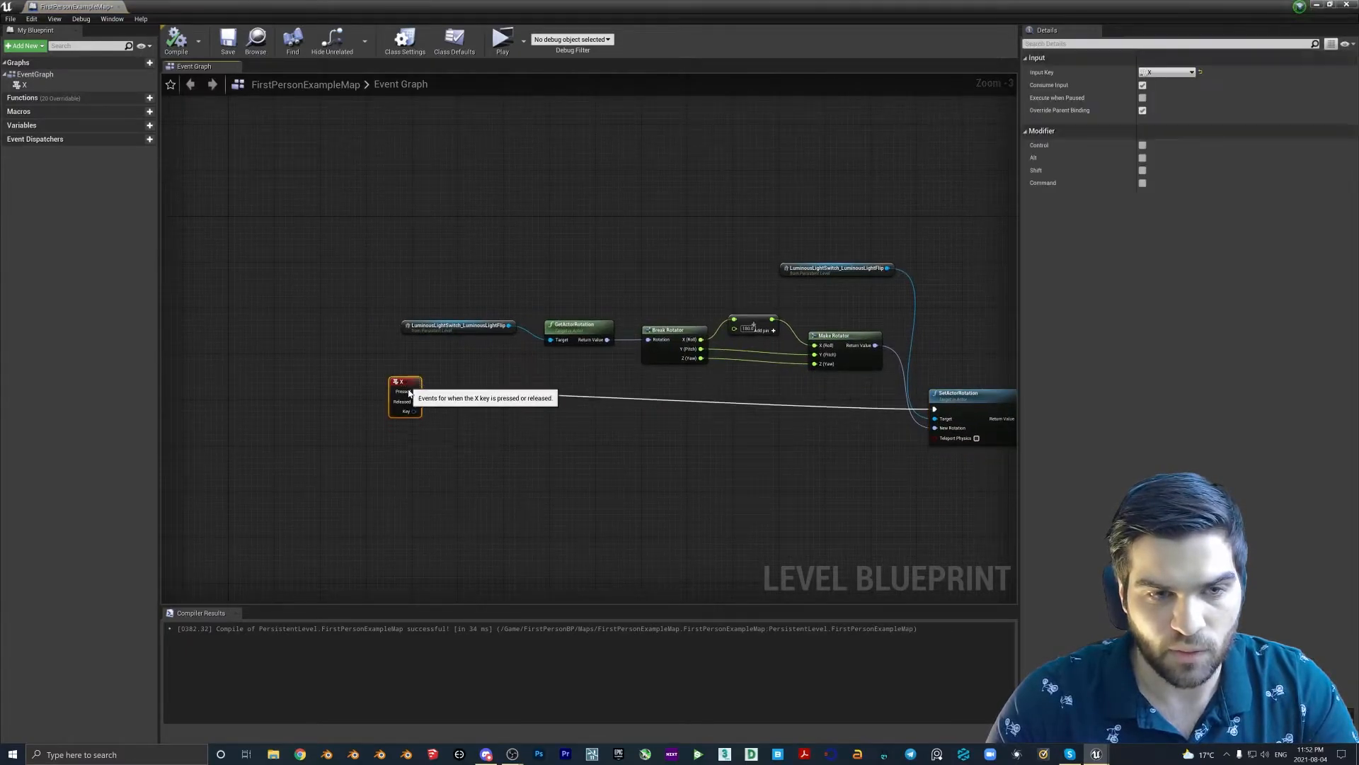
pyautogui.rightClick(515, 414)
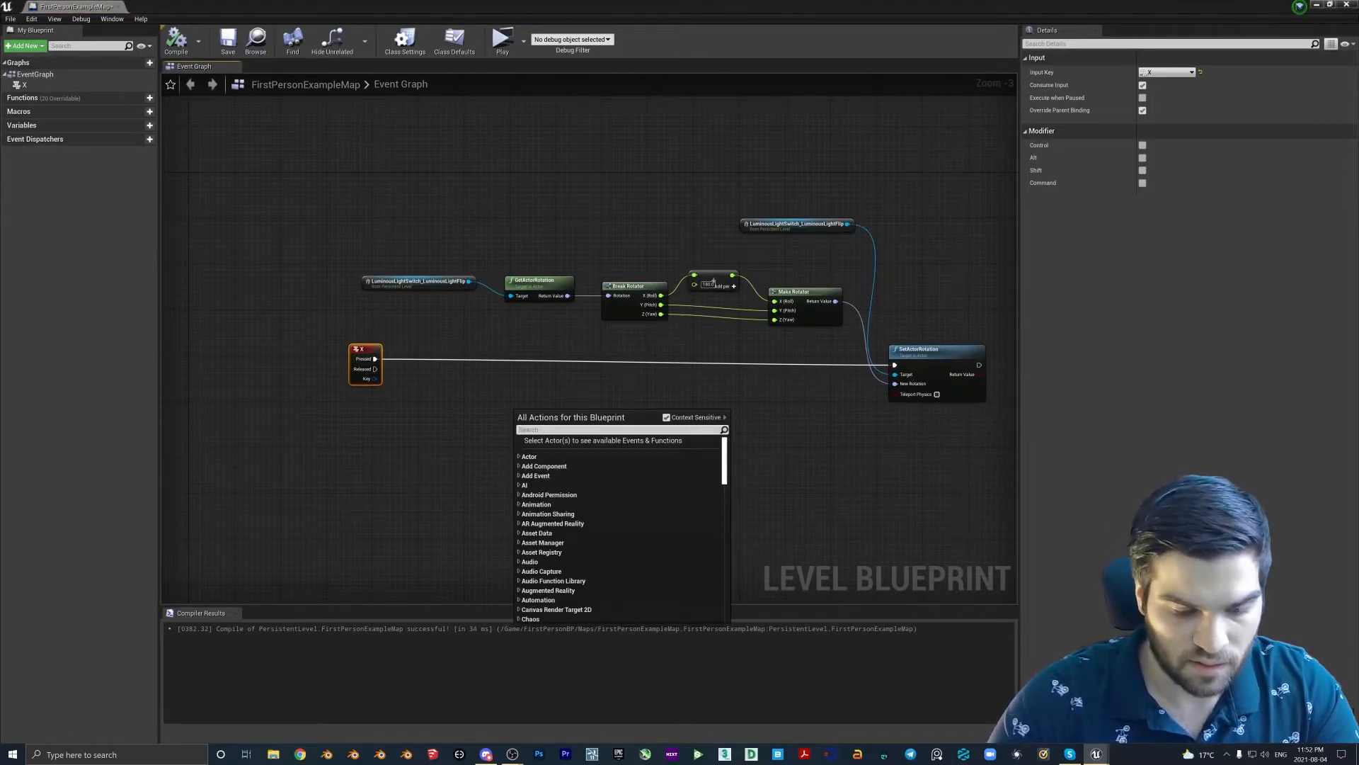
pyautogui.write('flip')
pyautogui.press('Return')
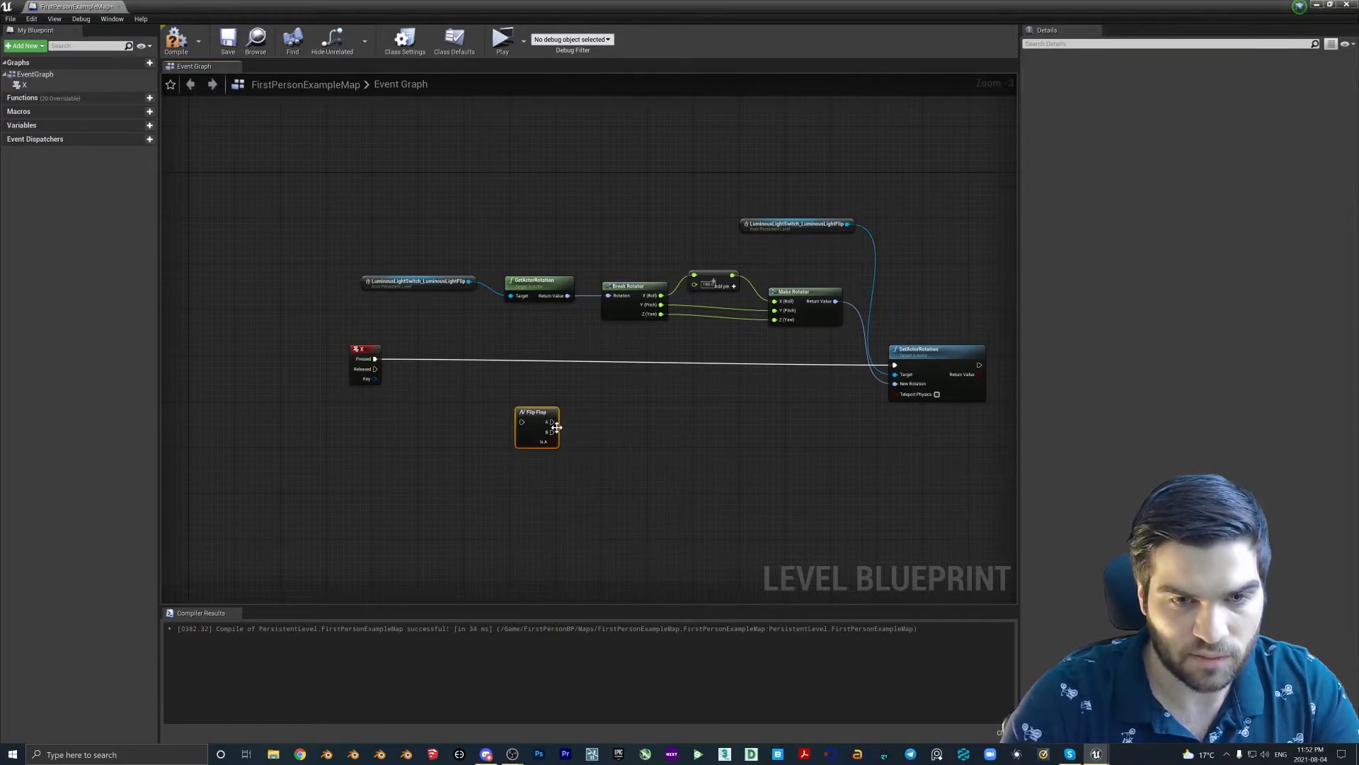
# Place the Flip Flop node beyond SetActorRotation and connect SetActorRotation's execution output to its input
pyautogui.moveTo(531, 415); pyautogui.dragTo(750, 427)
pyautogui.moveTo(862, 441); pyautogui.dragTo(663, 456, button='right')
pyautogui.moveTo(555, 446); pyautogui.dragTo(859, 384)
pyautogui.moveTo(814, 402); pyautogui.dragTo(723, 444, button='right')
pyautogui.scroll(2, 707, 433)
pyautogui.moveTo(682, 419); pyautogui.dragTo(766, 426)
pyautogui.moveTo(793, 499); pyautogui.dragTo(707, 483, button='right')
# Add a Create Widget node from the Flip Flop's A output and set its class to TurnLightOn
pyautogui.moveTo(715, 410); pyautogui.dragTo(815, 338)
pyautogui.write('create wid')
pyautogui.press('Return')
pyautogui.click(811, 364)
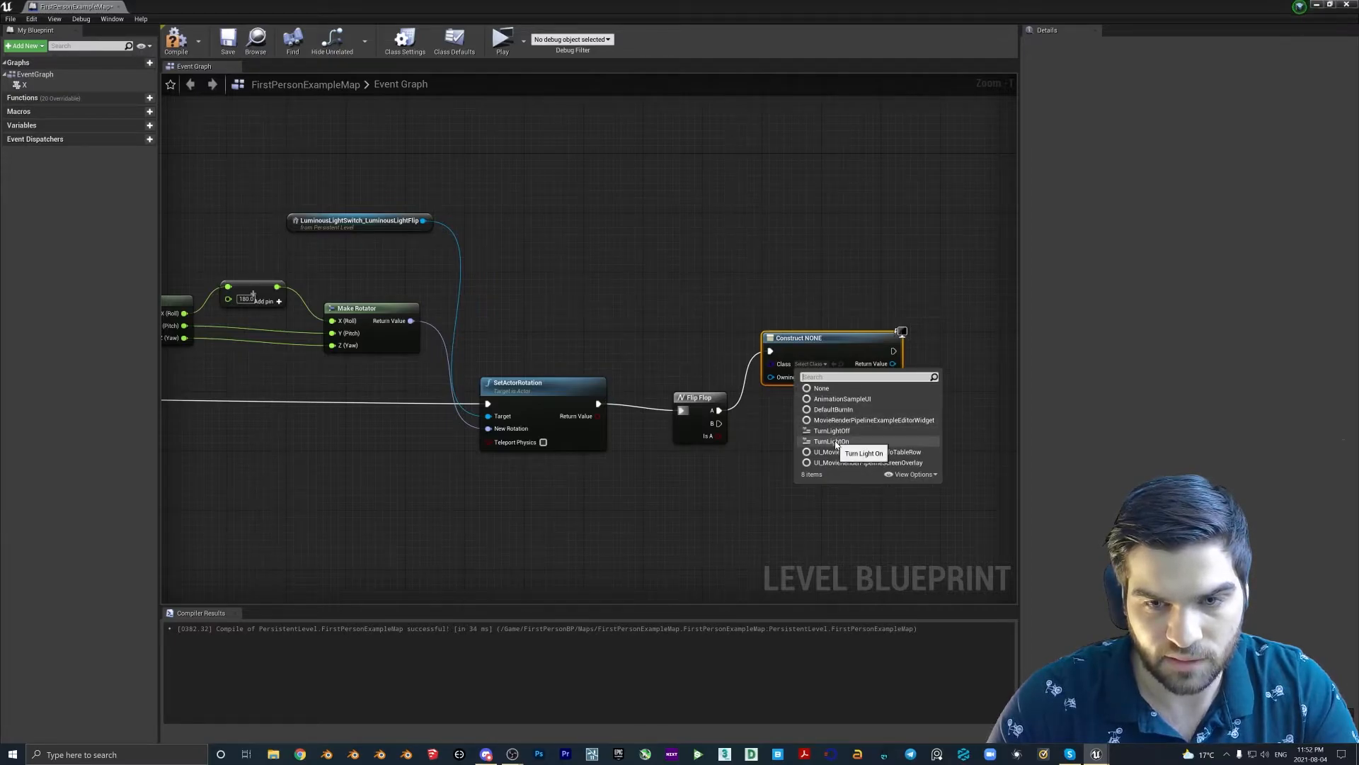
pyautogui.click(832, 441)
# Promote the Turn Light On widget's return value to a variable and align the new SET node beside it
pyautogui.moveTo(814, 398); pyautogui.dragTo(726, 373, button='right')
pyautogui.moveTo(793, 327); pyautogui.dragTo(850, 327)
pyautogui.press('Escape')
pyautogui.rightClick(795, 340)
pyautogui.click(842, 354)
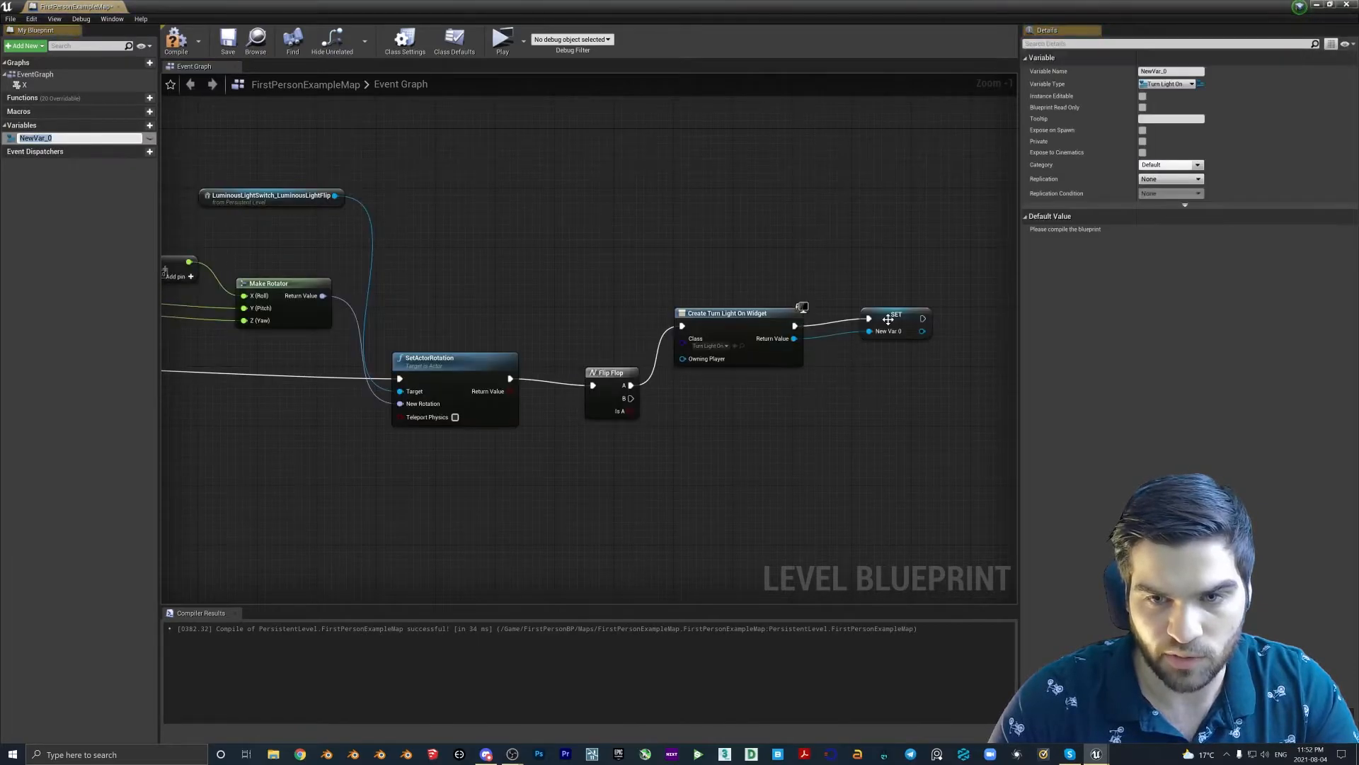
pyautogui.moveTo(876, 338); pyautogui.dragTo(787, 334, button='right')
pyautogui.moveTo(788, 334); pyautogui.dragTo(796, 327)
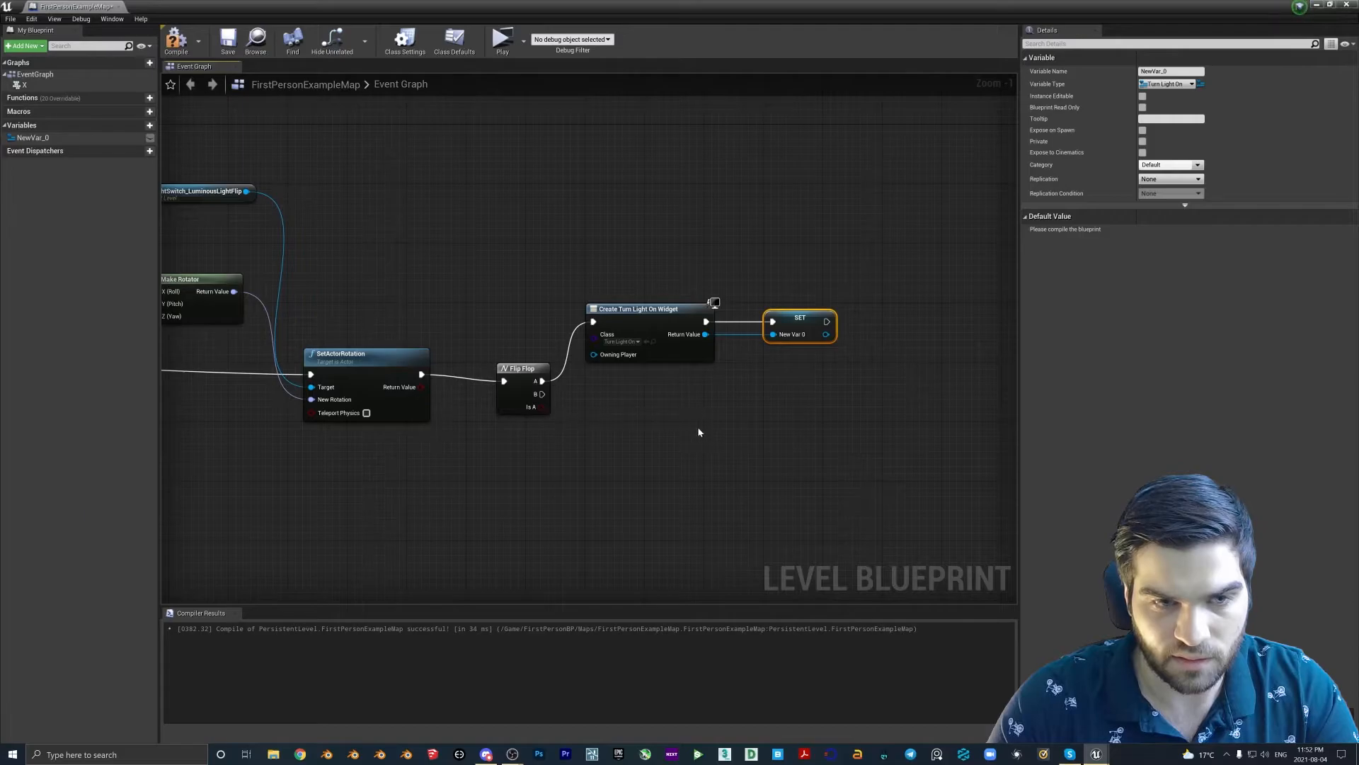
# Add an Add to Viewport node fed by the SET node of the Turn Light On branch
pyautogui.moveTo(496, 355); pyautogui.dragTo(453, 360, button='right')
pyautogui.moveTo(783, 326); pyautogui.dragTo(844, 353)
pyautogui.write('add to v')
pyautogui.press('Return')
# Add a Create Widget node from the Flip Flop's B output and promote its return value to a variable
pyautogui.moveTo(499, 398); pyautogui.dragTo(570, 432)
pyautogui.write('create widget')
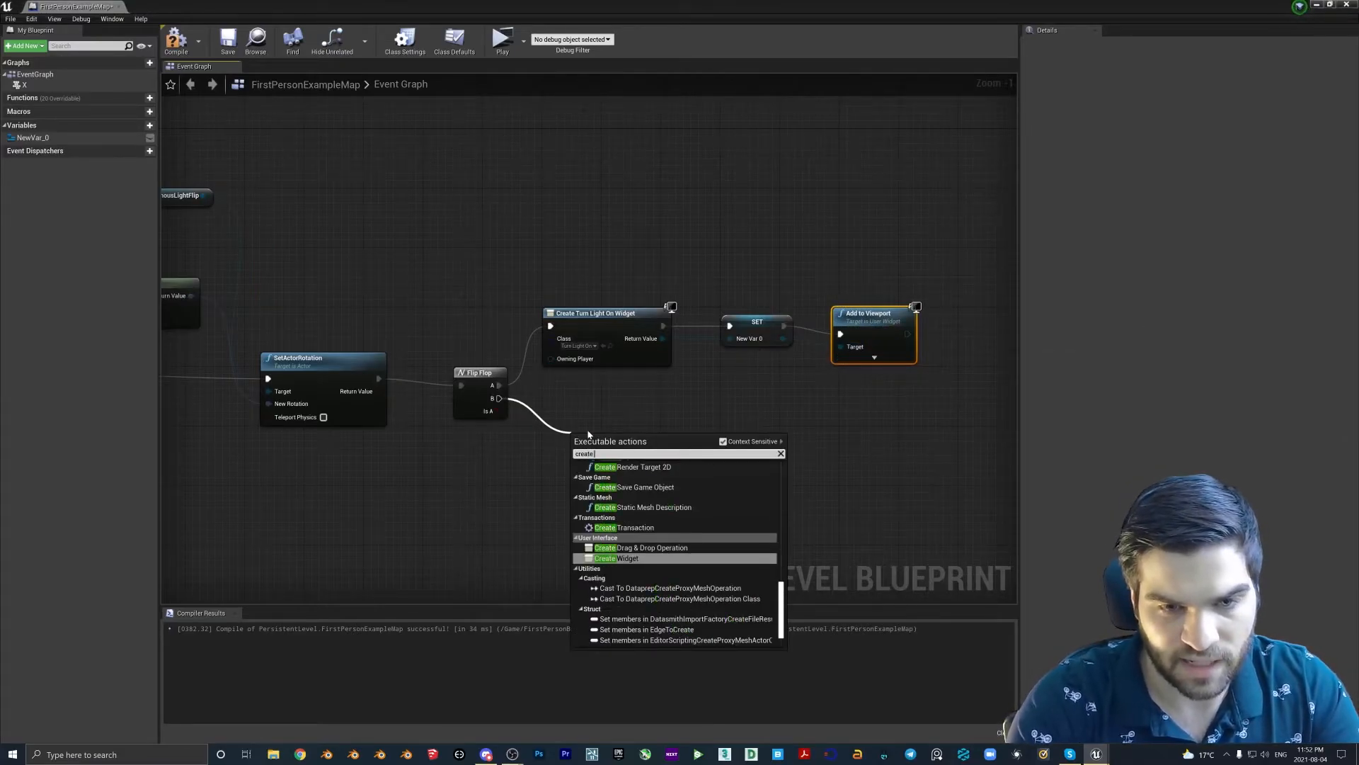
pyautogui.press('Return')
pyautogui.moveTo(623, 444); pyautogui.dragTo(595, 430)
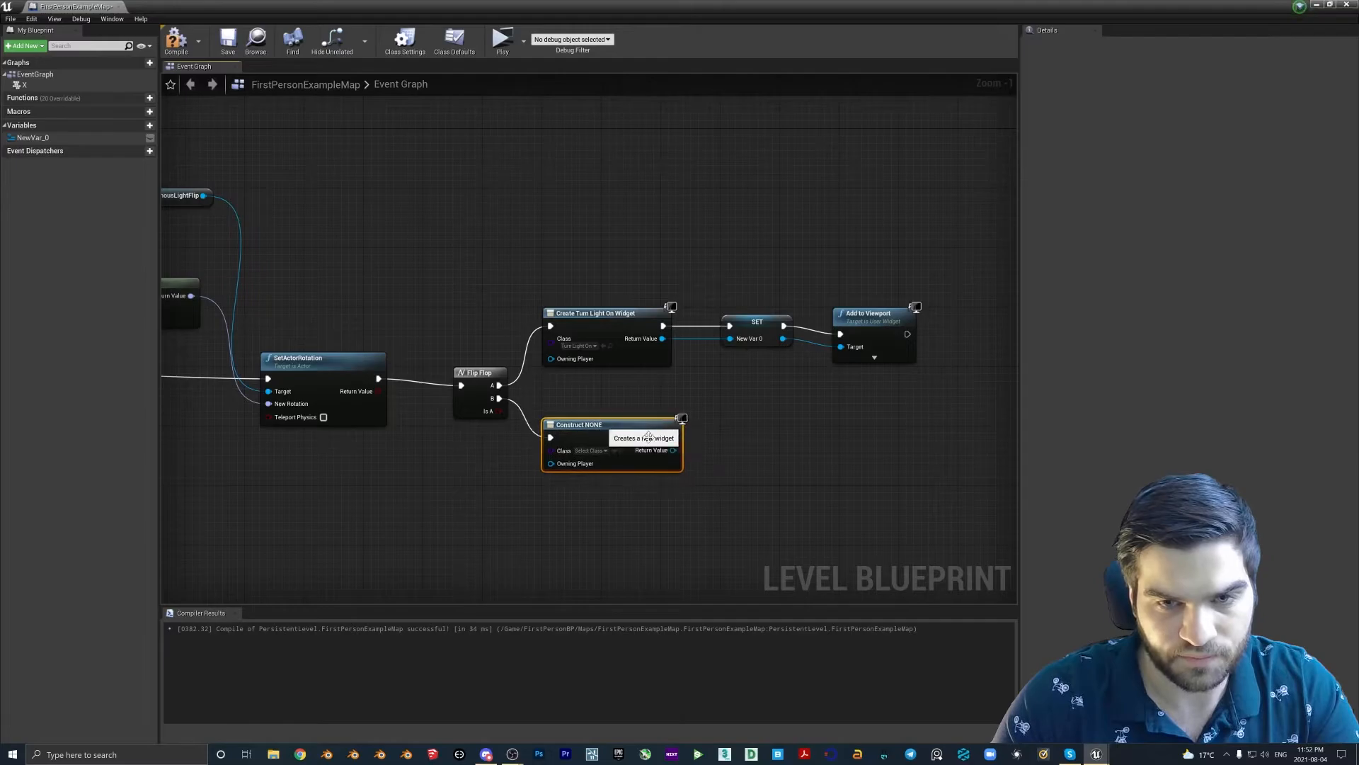
pyautogui.rightClick(673, 450)
pyautogui.click(705, 464)
pyautogui.click(768, 450)
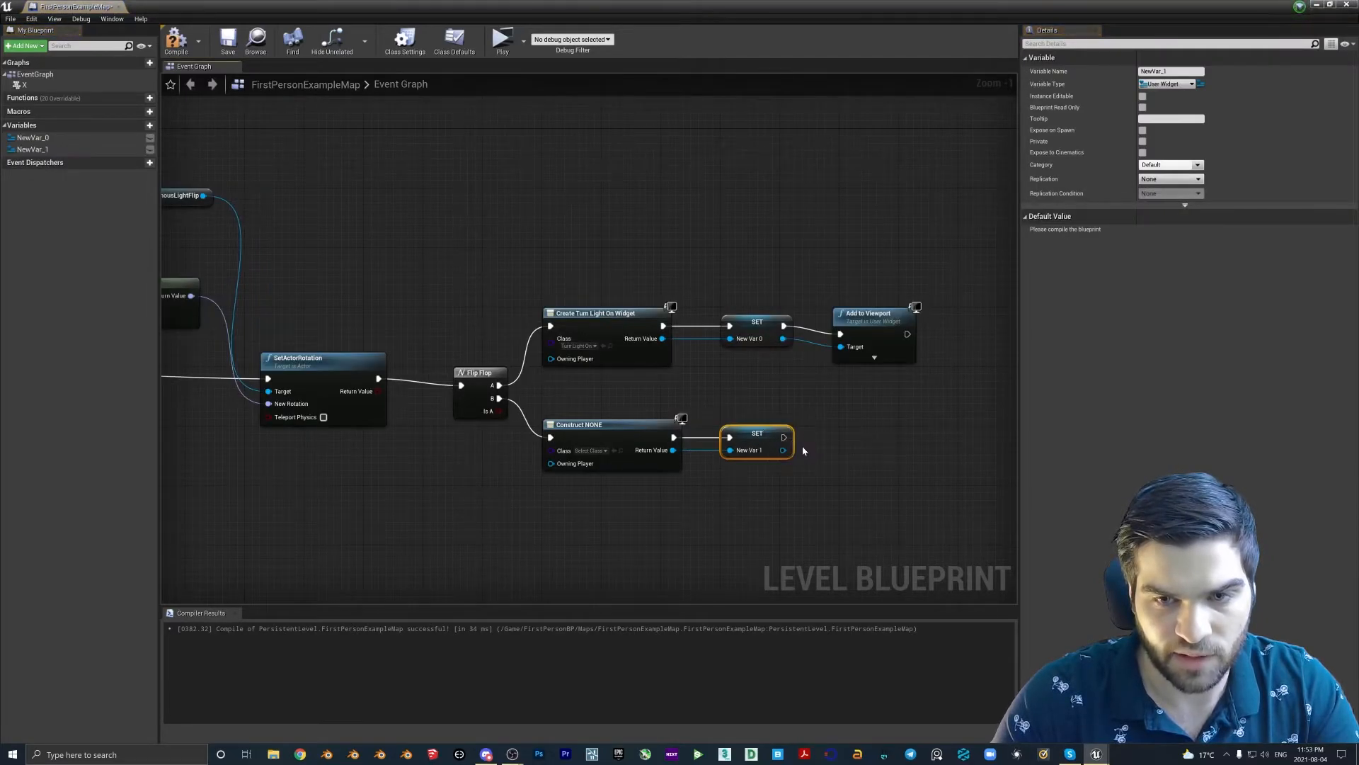
# Add an Add to Viewport node after the second SET node and wire the variable into its Target
pyautogui.moveTo(784, 437); pyautogui.dragTo(841, 447)
pyautogui.write('add to viewport')
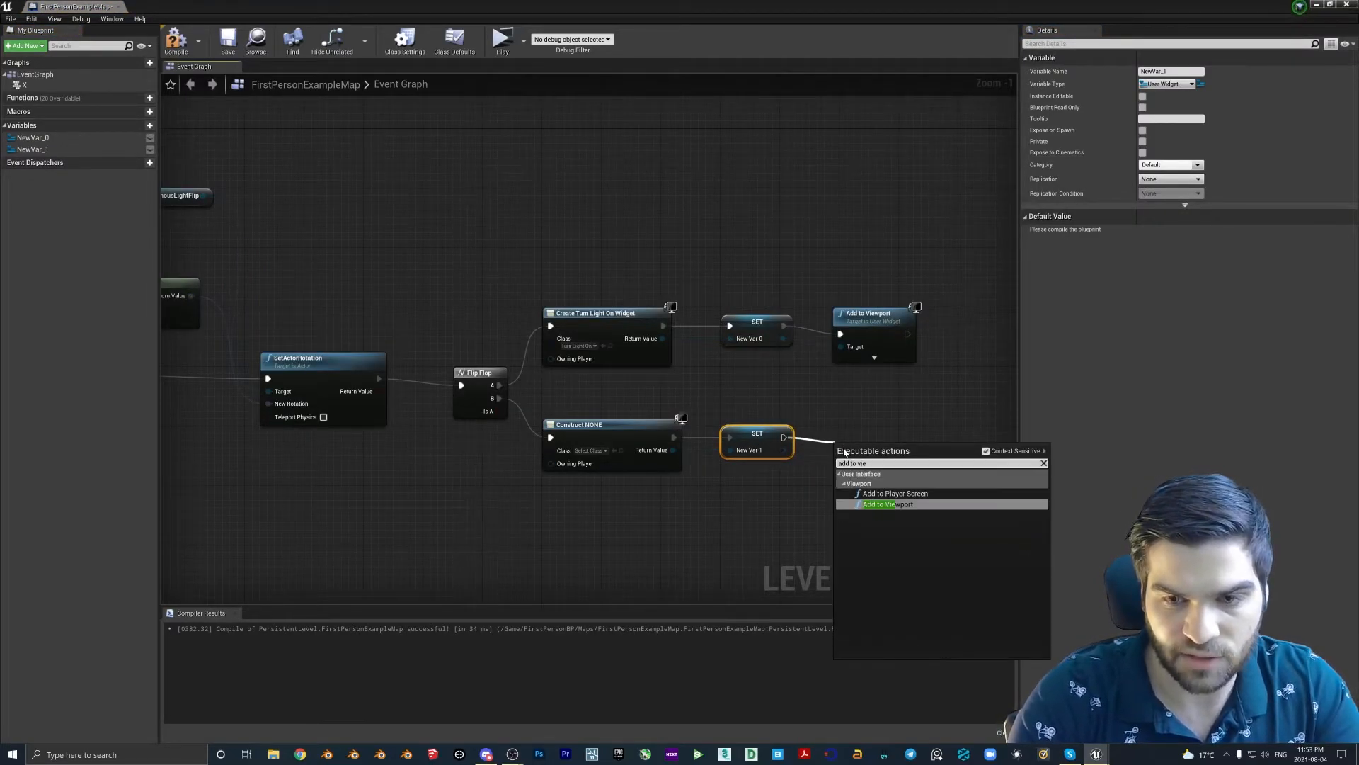
pyautogui.press('Return')
pyautogui.moveTo(783, 450); pyautogui.dragTo(841, 481)
# Set the second Create Widget node's class to TurnLightOff, and compile and save the blueprint
pyautogui.scroll(-2, 858, 468)
pyautogui.scroll(-1, 860, 468)
pyautogui.click(176, 41)
pyautogui.scroll(2, 710, 455)
pyautogui.click(710, 455)
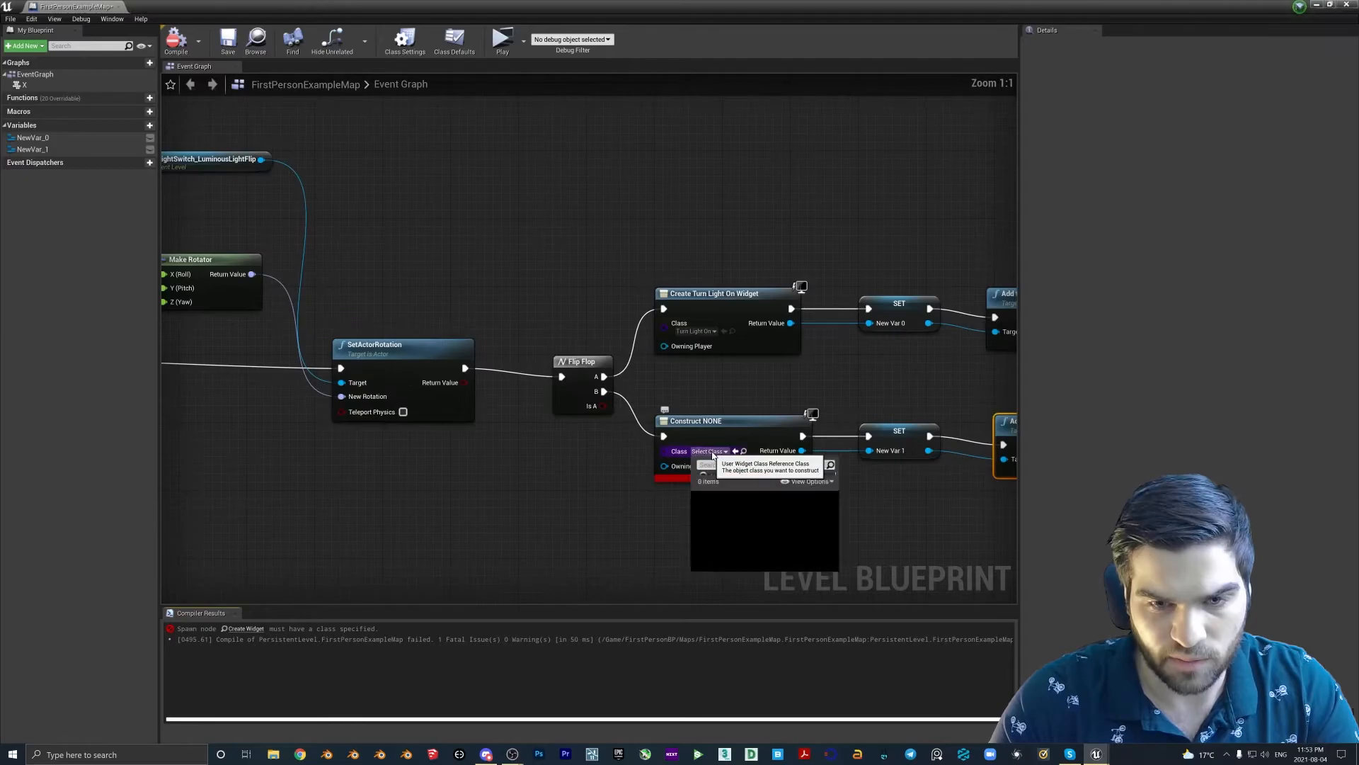
pyautogui.click(743, 523)
pyautogui.scroll(2, 708, 454)
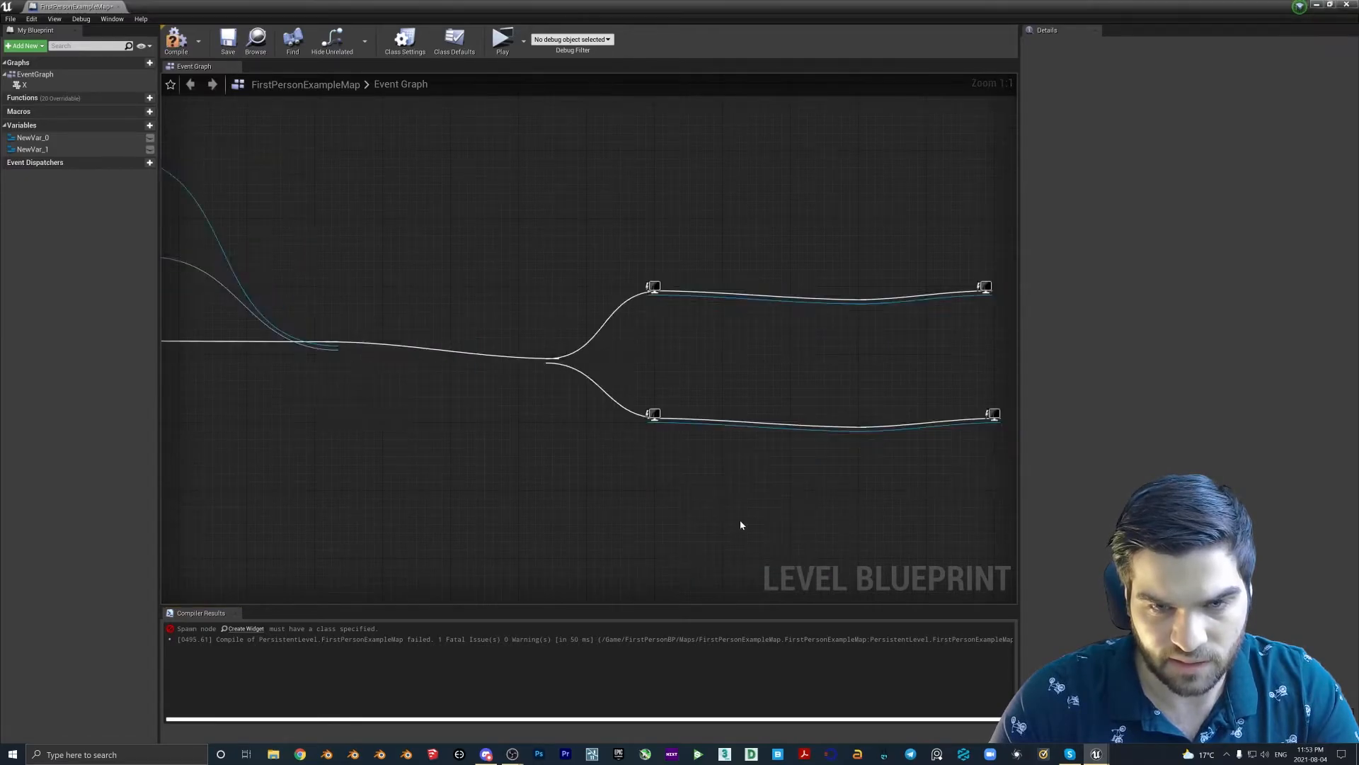
pyautogui.click(176, 40)
pyautogui.click(225, 41)
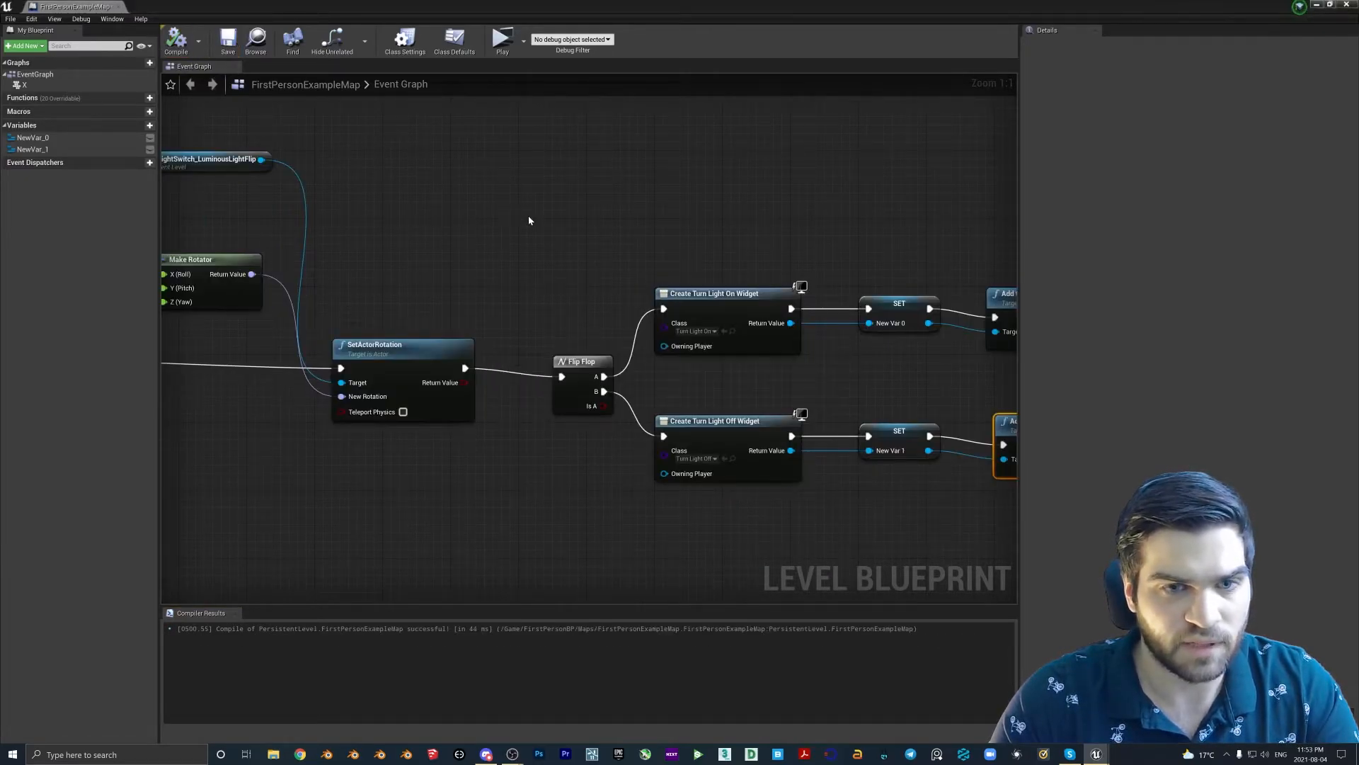
# Enclose the Flip Flop and both widget branches in a comment box titled "Show Widget"
pyautogui.scroll(-6, 538, 297)
pyautogui.moveTo(546, 309); pyautogui.dragTo(779, 440)
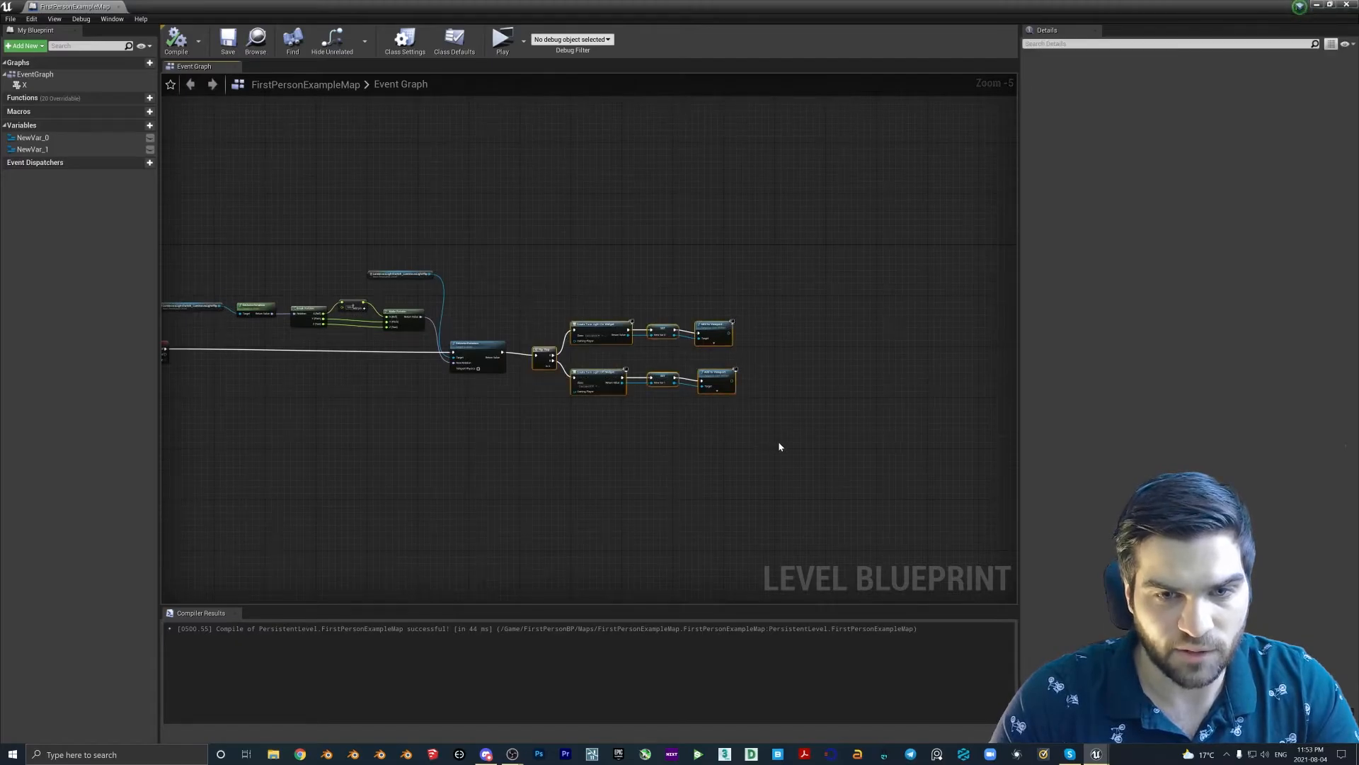
pyautogui.press('c')
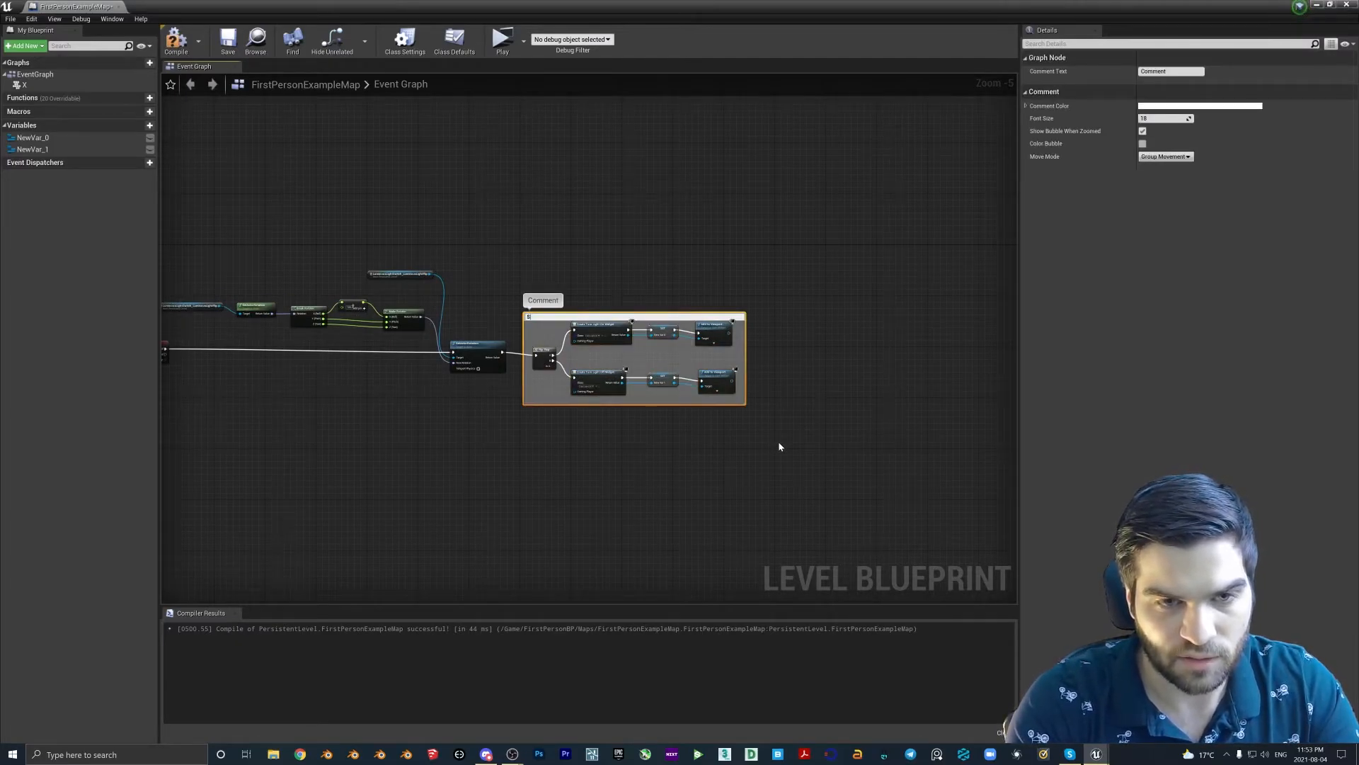
pyautogui.write('Show Widget')
pyautogui.press('Return')
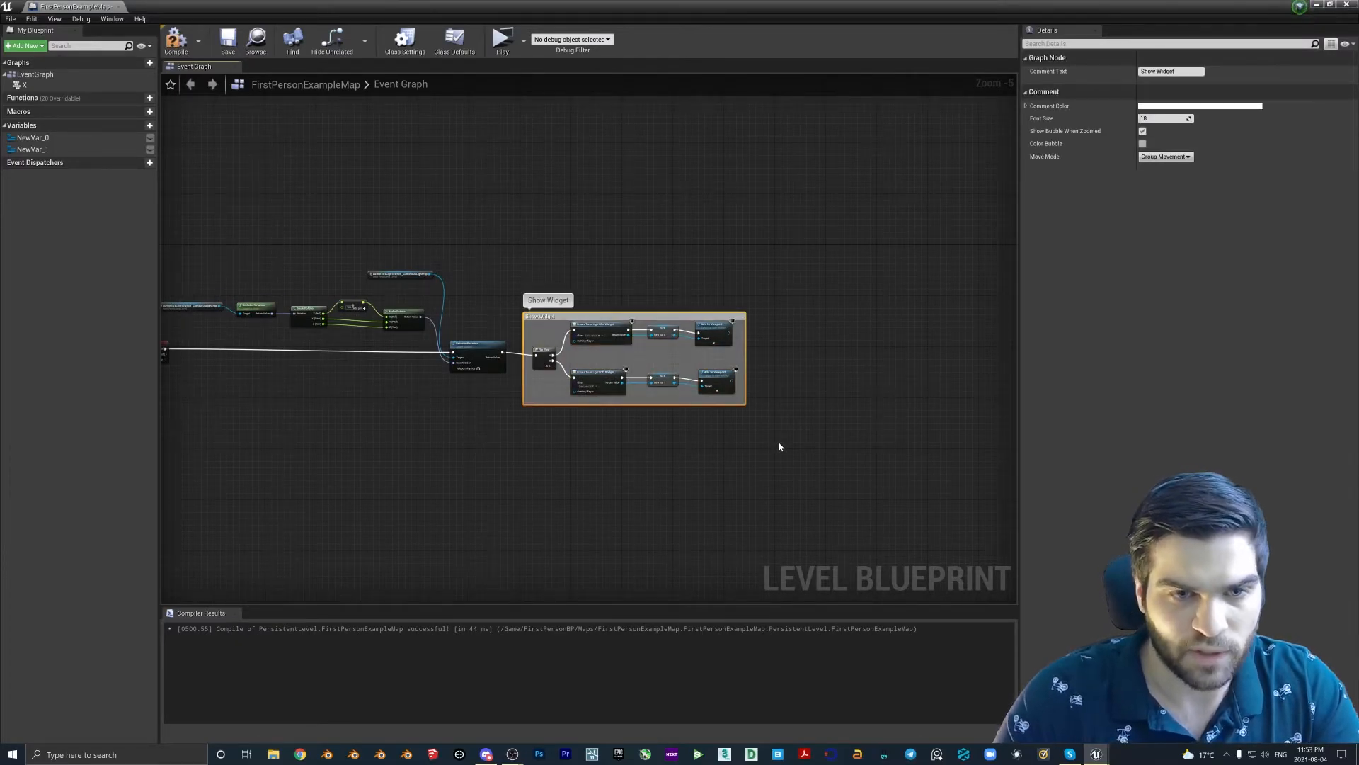
# Enclose the rotator chain and both LuminousLightFlip references in a comment box titled "Rotation Calculation"
pyautogui.moveTo(375, 472); pyautogui.dragTo(616, 495, button='right')
pyautogui.moveTo(546, 320); pyautogui.dragTo(615, 316)
pyautogui.write('cR')
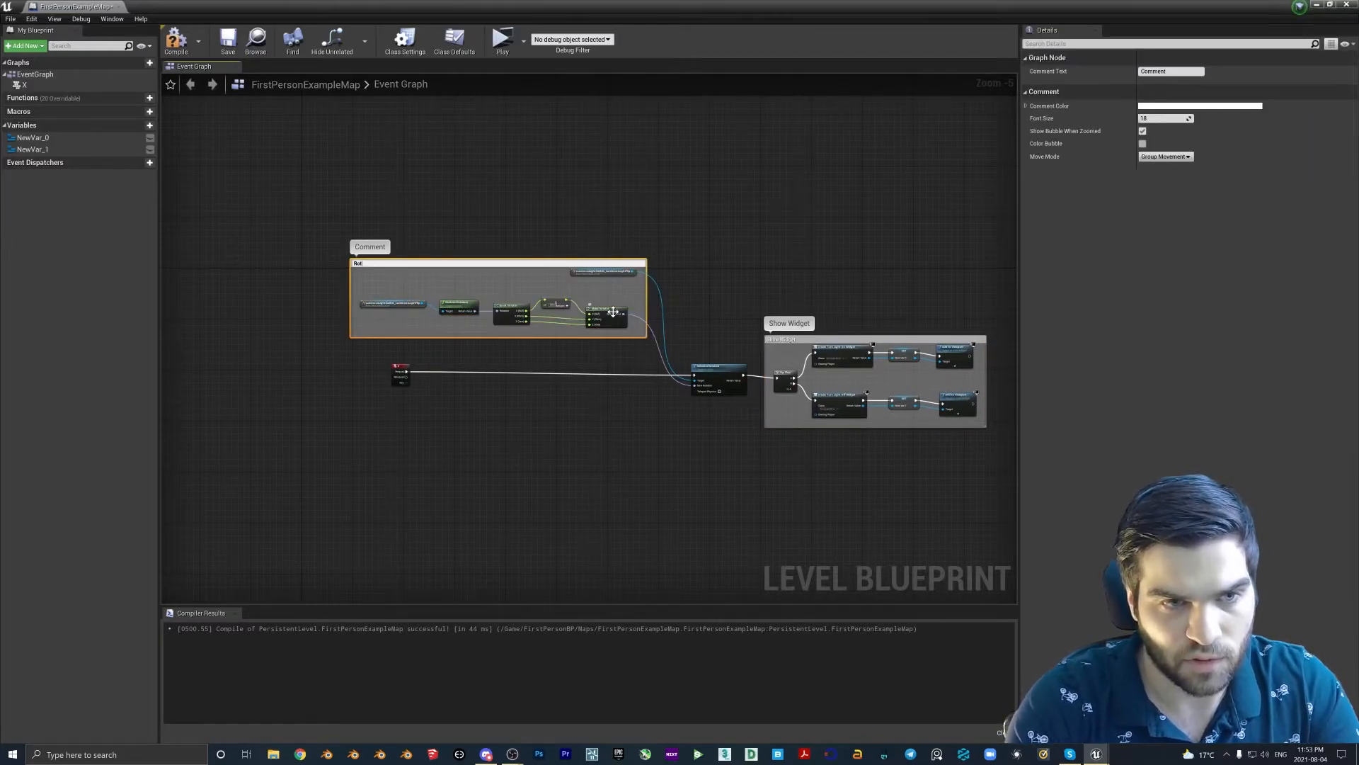
pyautogui.write('otation Calculation')
pyautogui.press('Return')
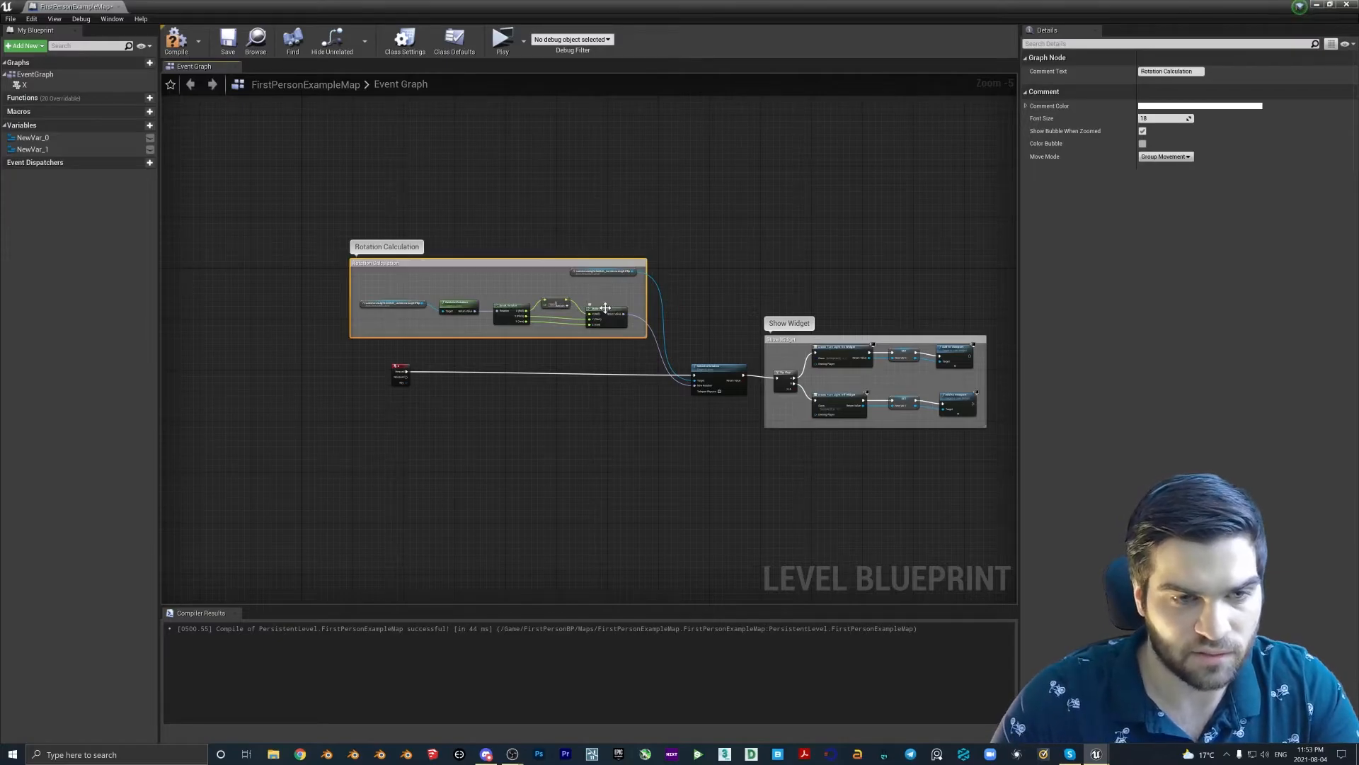
# Move the X event and SetActorRotation below the Rotation Calculation group and enclose them in a comment titled "Call Event to Rotate Actor"
pyautogui.moveTo(711, 367); pyautogui.dragTo(637, 363)
pyautogui.moveTo(397, 368); pyautogui.dragTo(636, 414)
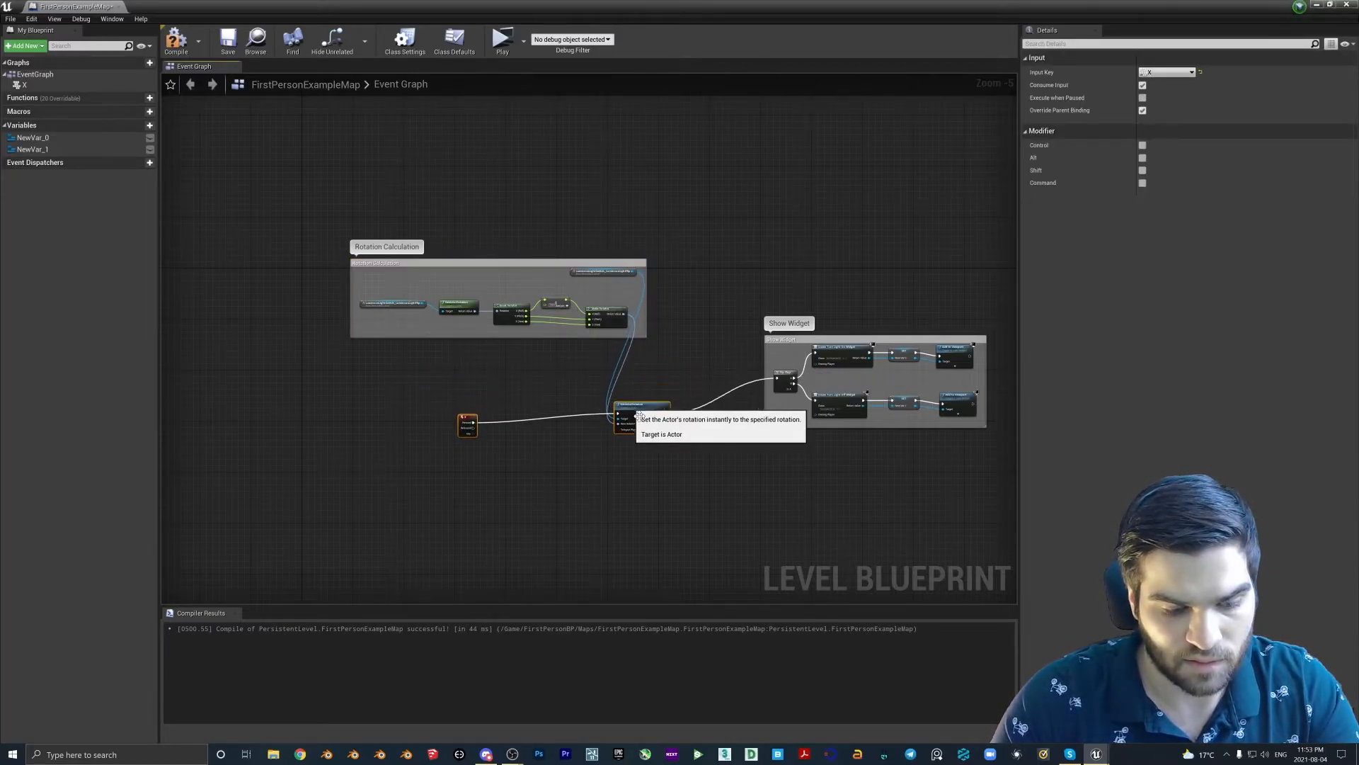
pyautogui.press('c')
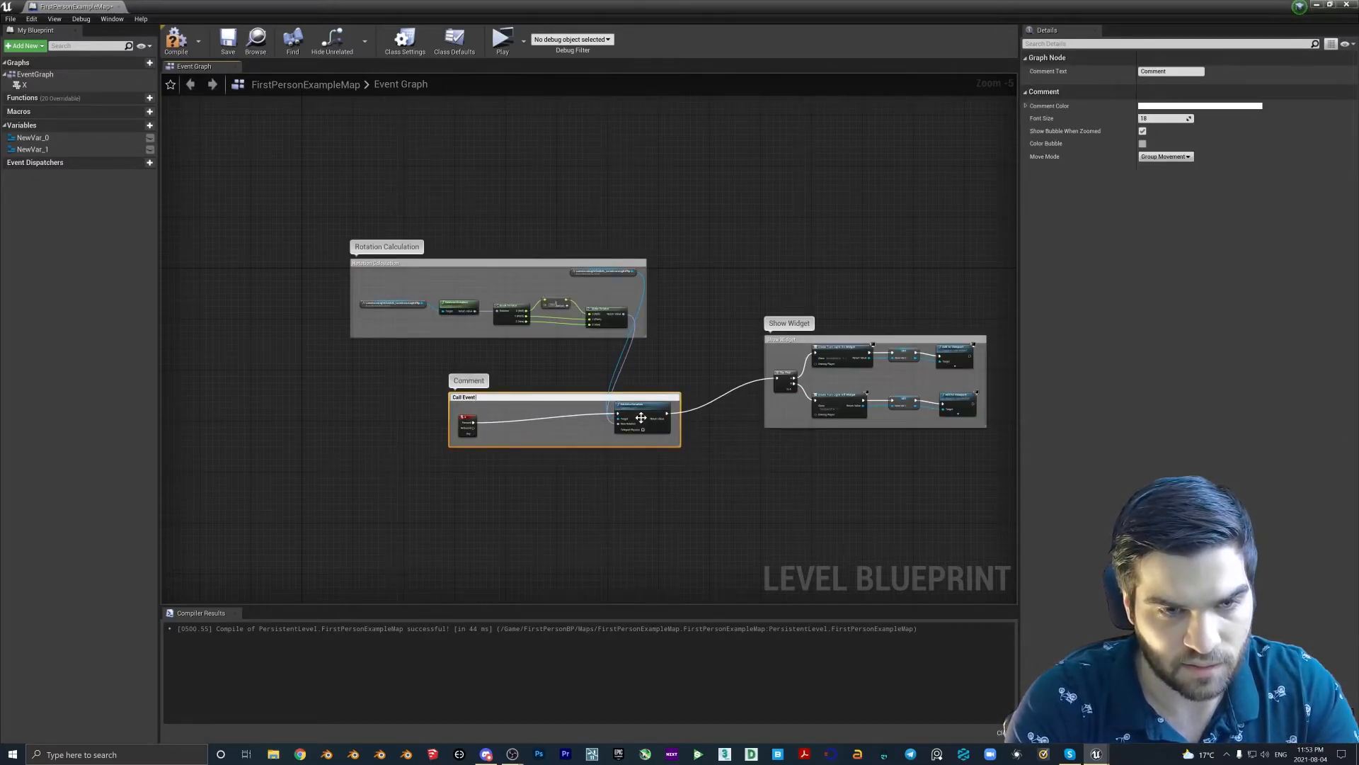
pyautogui.write('Call Event to Rotate Actor')
pyautogui.press('Return')
# Compile the commented Level Blueprint and close it
pyautogui.moveTo(688, 414); pyautogui.dragTo(619, 416, button='right')
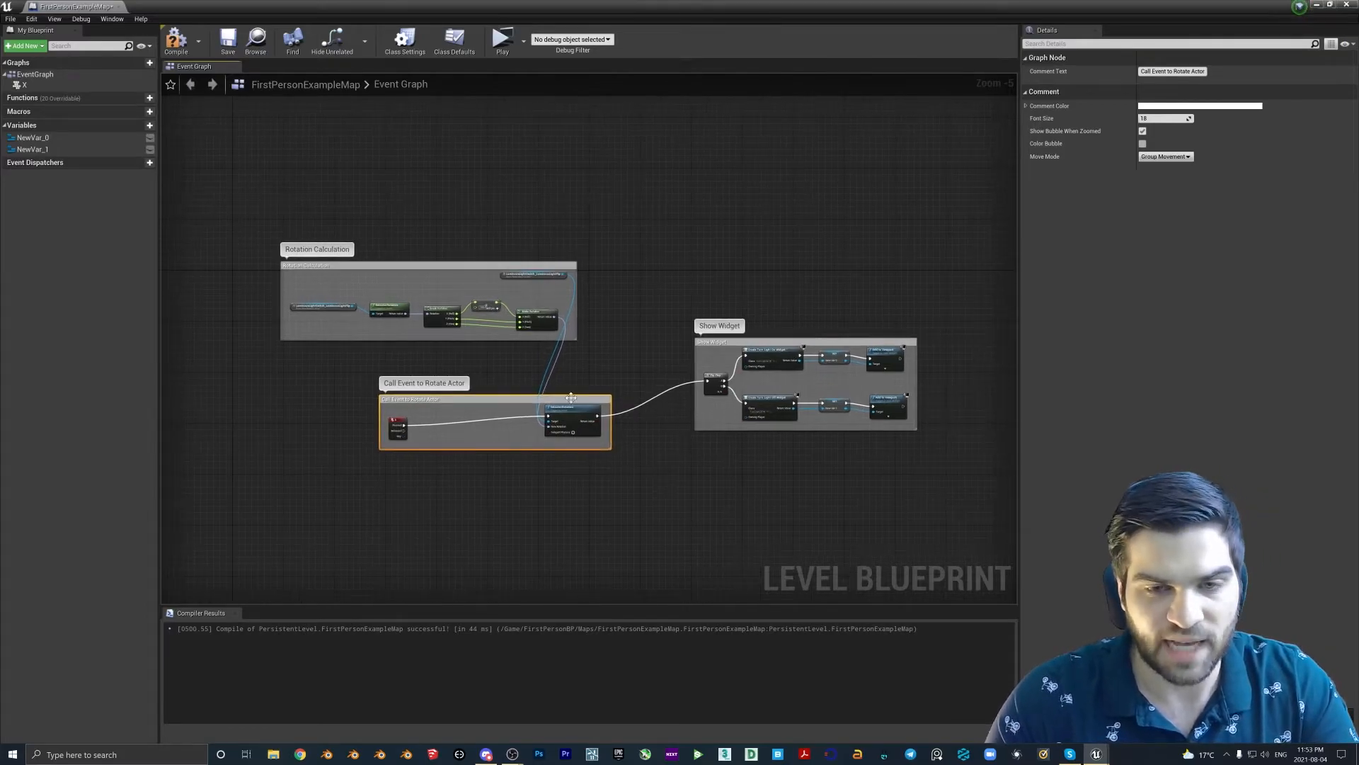
pyautogui.click(176, 39)
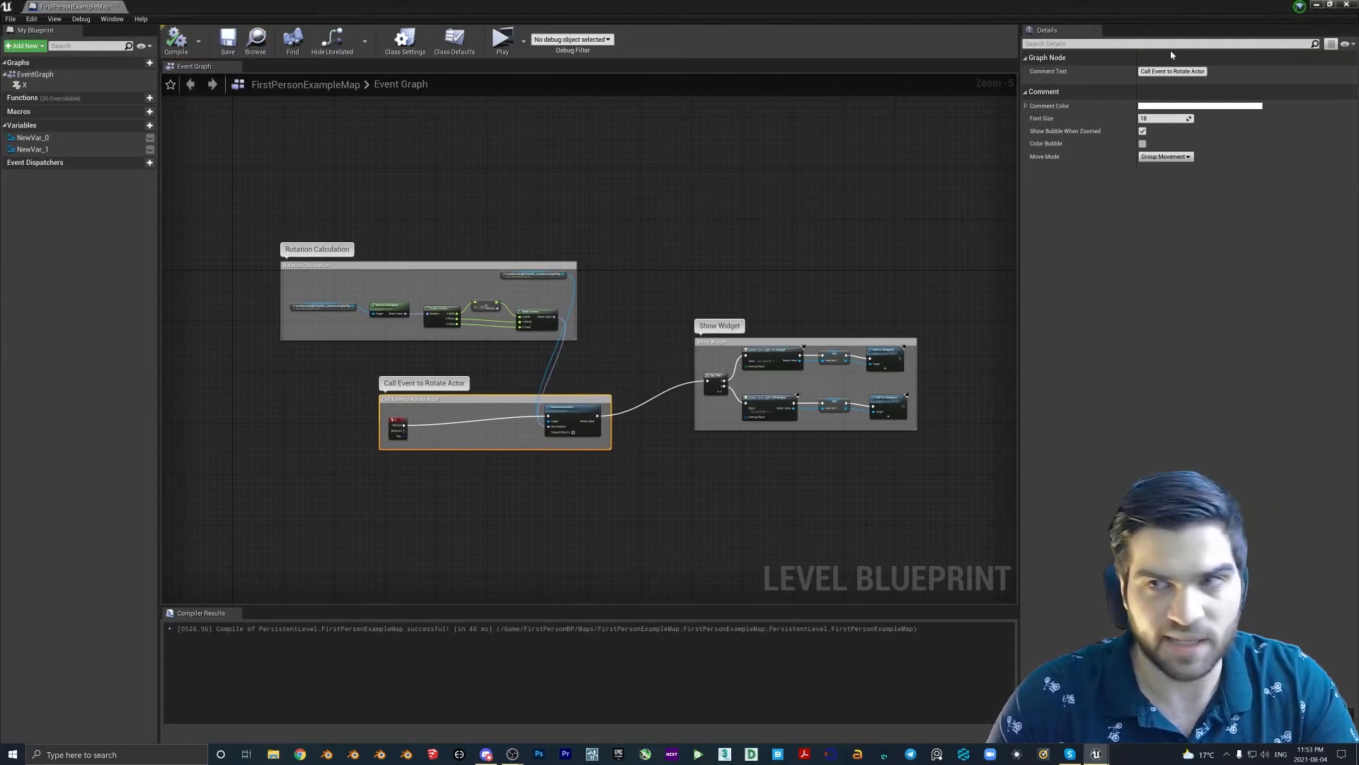
pyautogui.click(1345, 7)
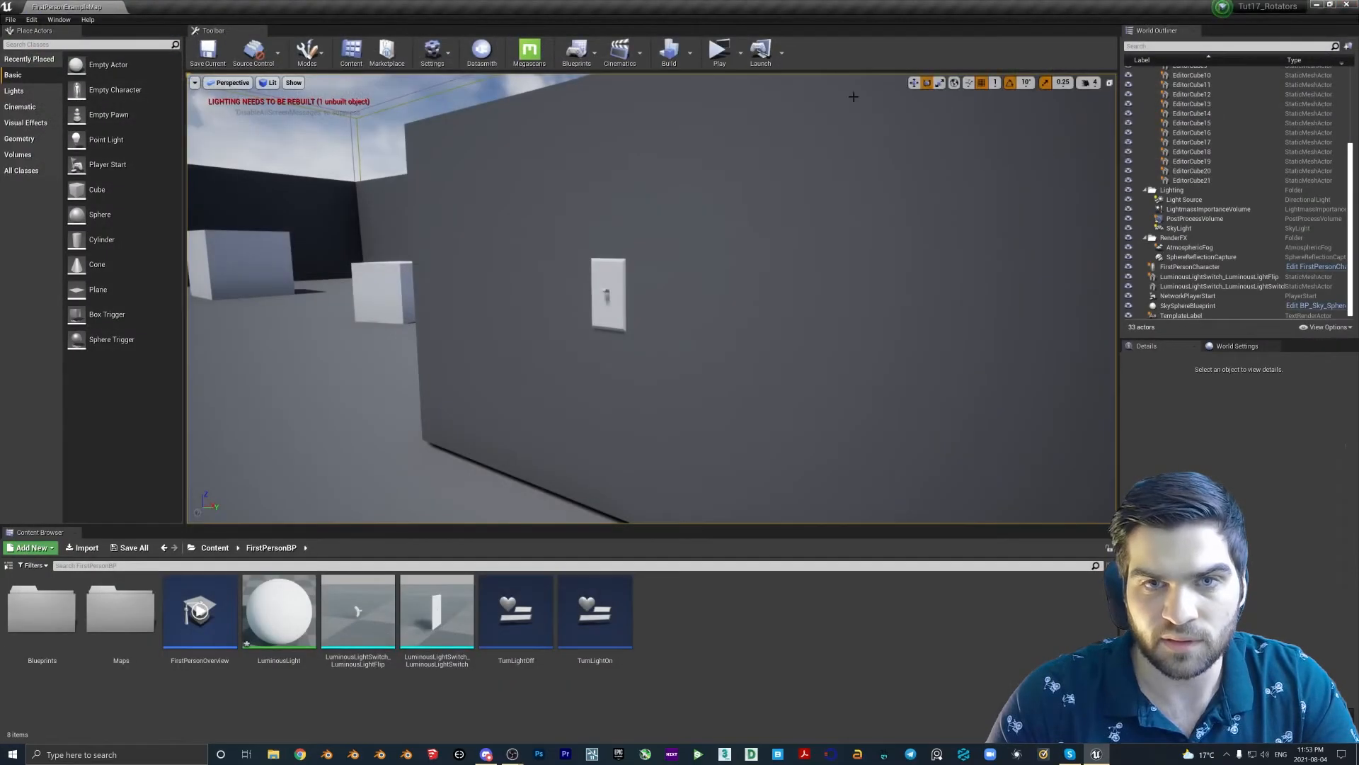
# Play the level in a preview window, approach the wall light switch and end the preview
pyautogui.click(719, 50)
pyautogui.moveTo(980, 376); pyautogui.dragTo(989, 345)
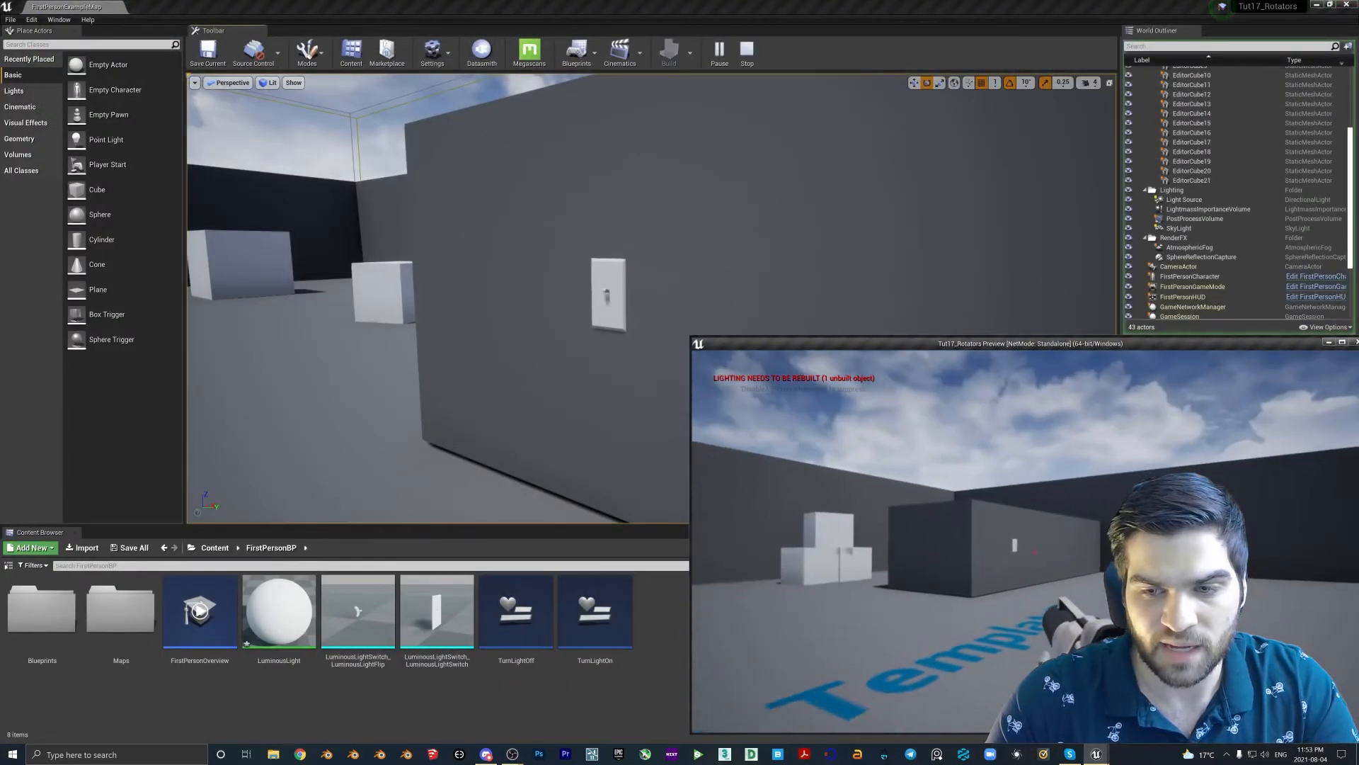
pyautogui.press('w')
pyautogui.press('w')
pyautogui.press('d')
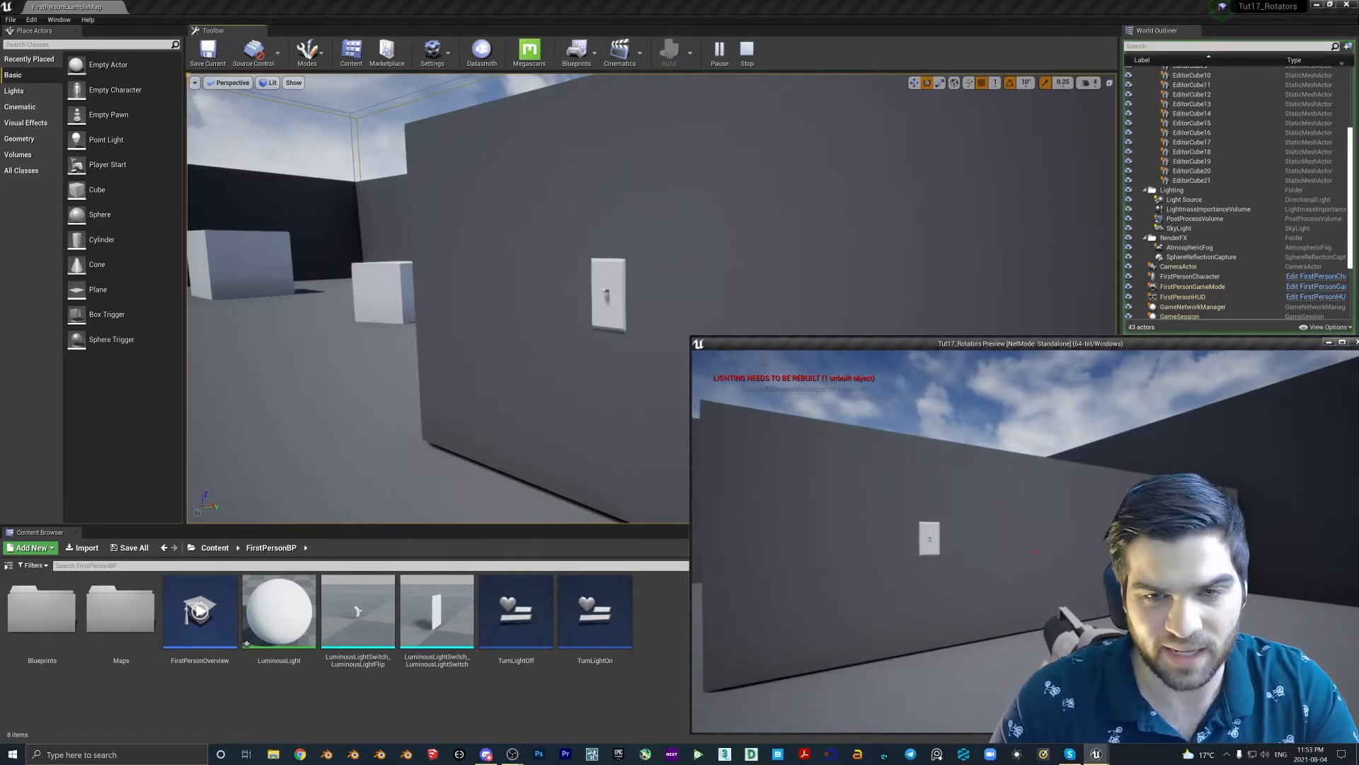
pyautogui.press('Escape')
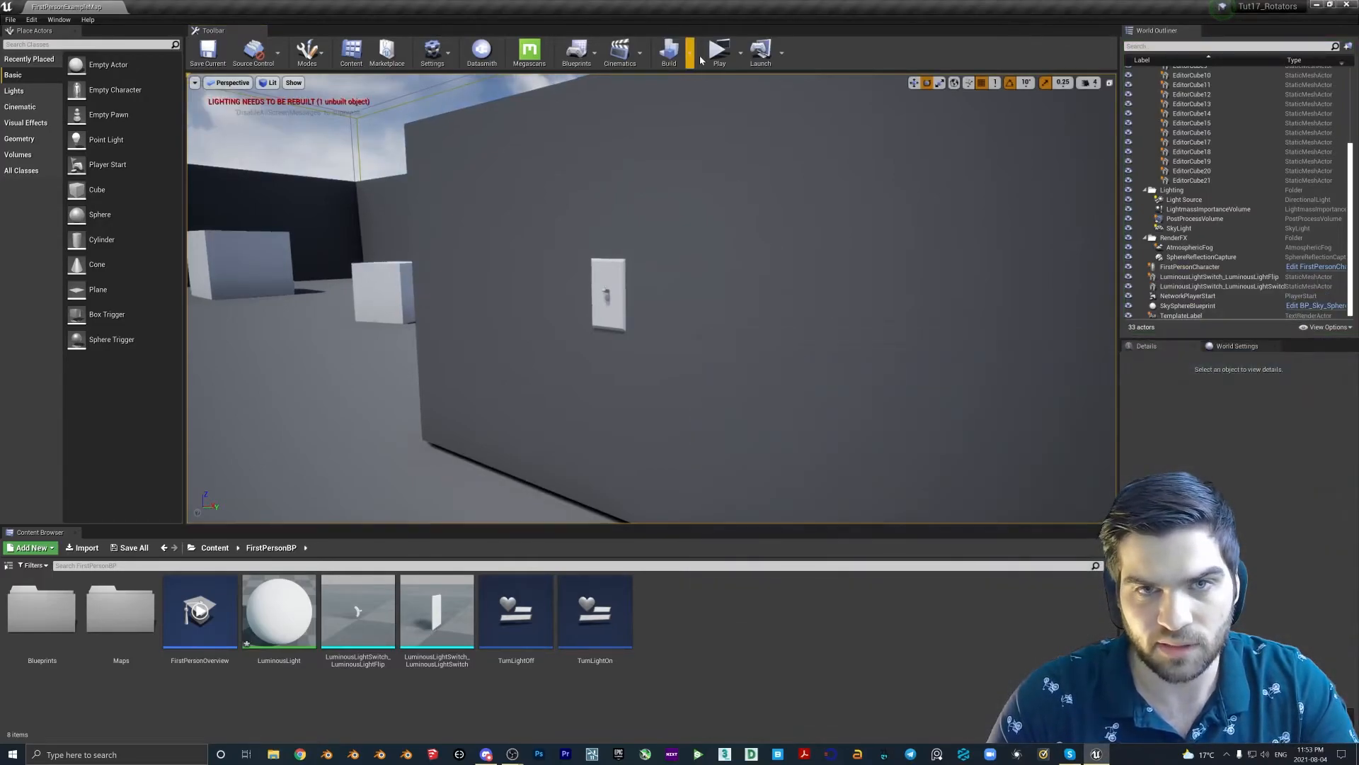
# Restart the preview, flip the wall light switch once to test its rotation and widget text, and stop playing
pyautogui.click(718, 50)
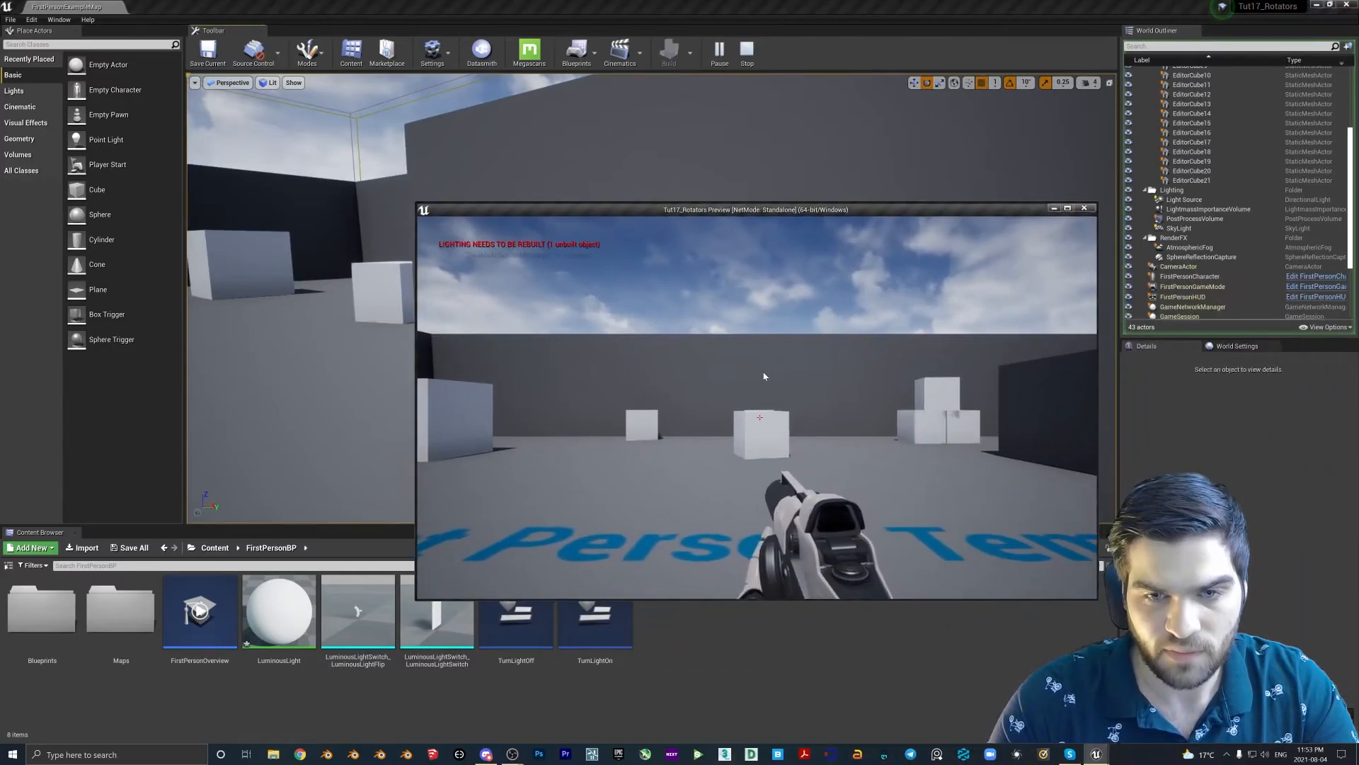
pyautogui.click(762, 370)
pyautogui.press('w')
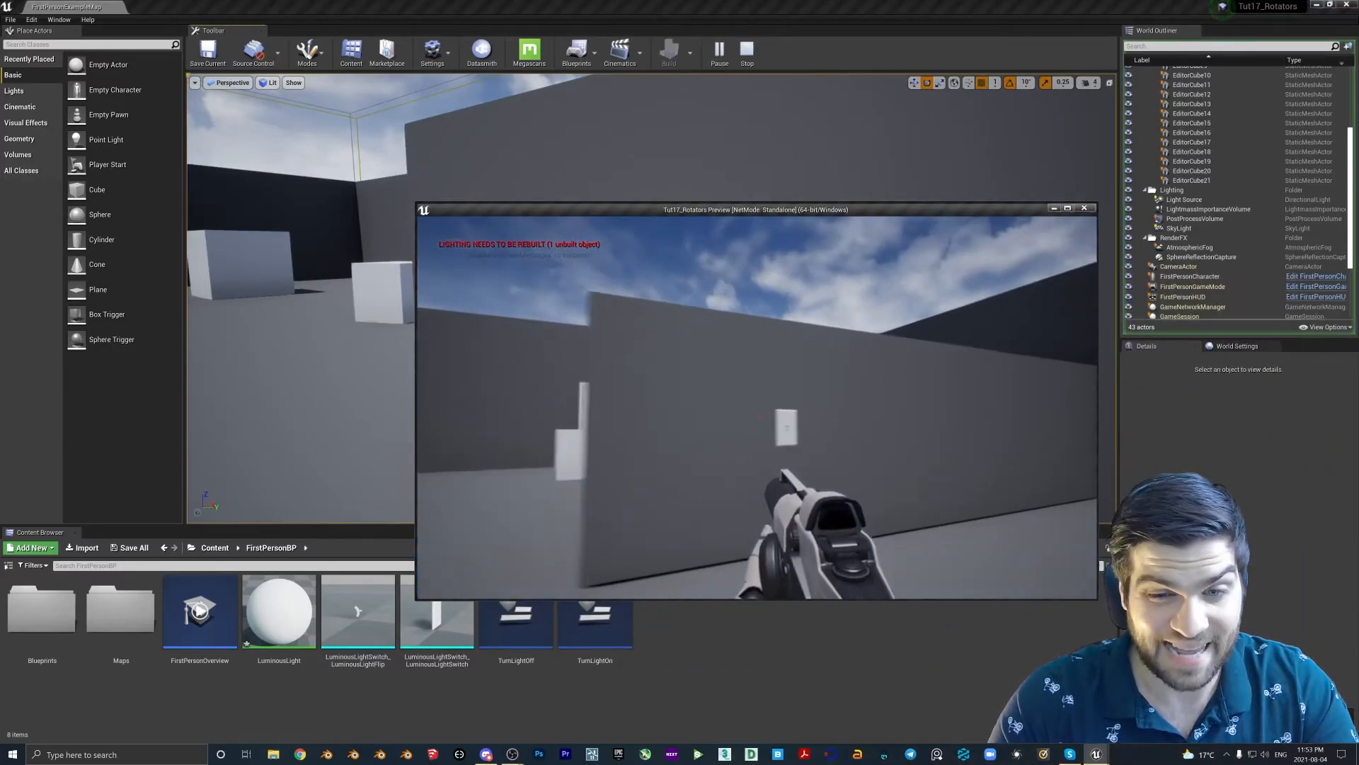
pyautogui.press('e')
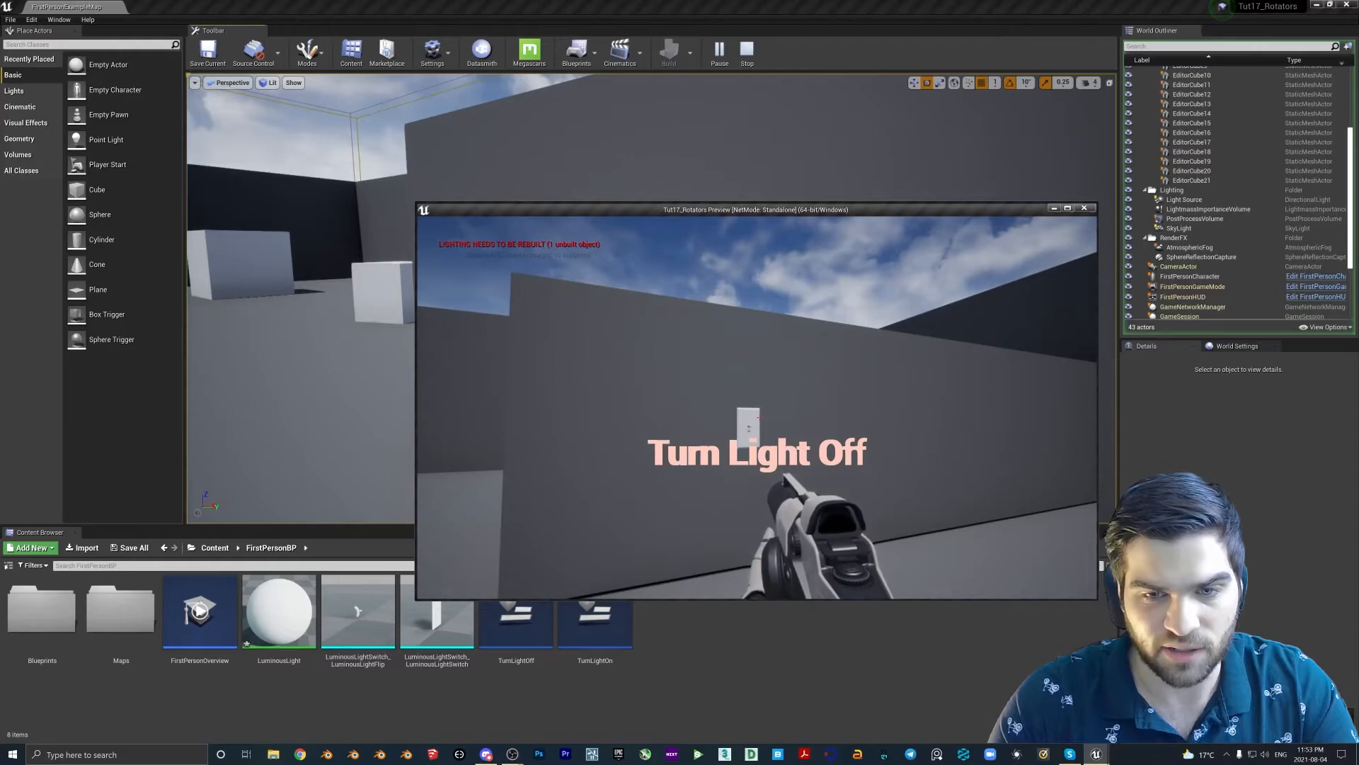
pyautogui.press('s')
pyautogui.press('Escape')
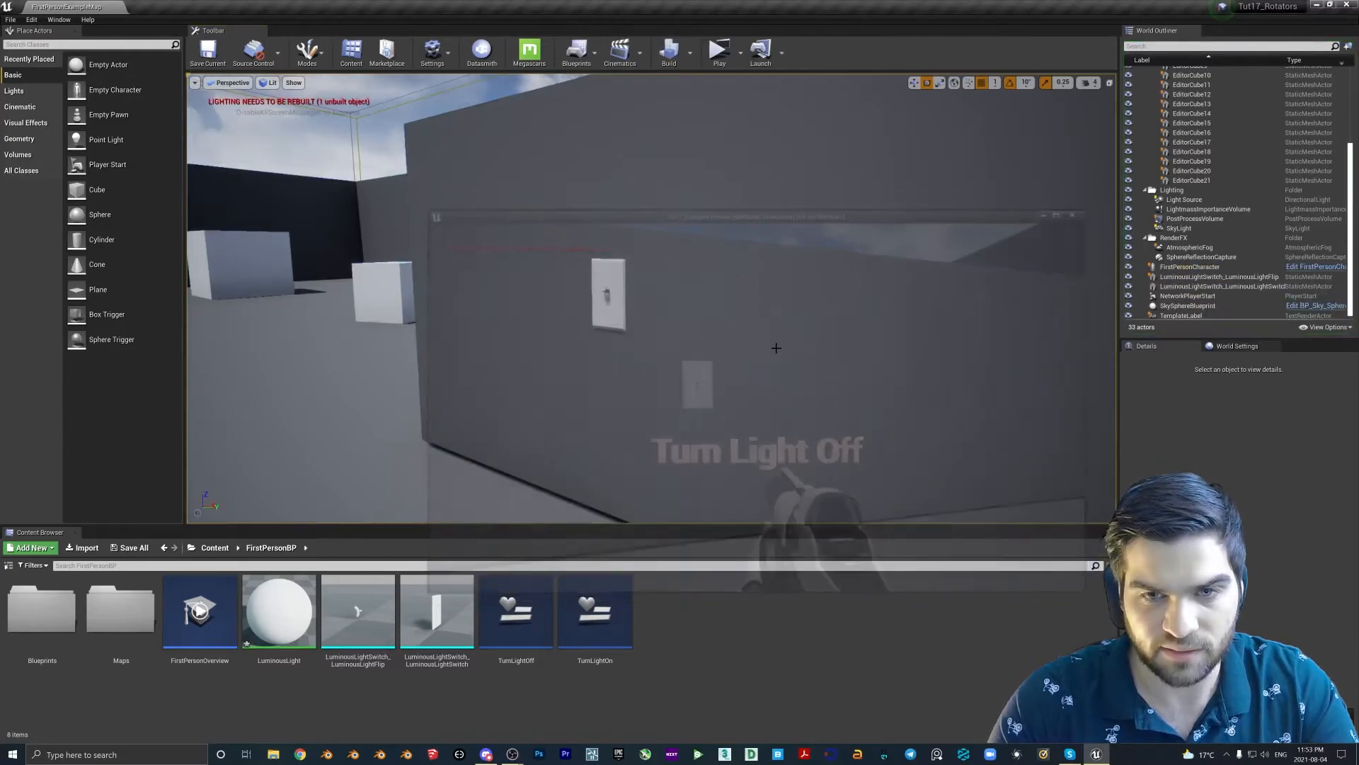
# Connect the X event's Released output to a new Remove All Widgets node in the Level Blueprint, and close the compiled blueprint
pyautogui.click(576, 51)
pyautogui.click(623, 132)
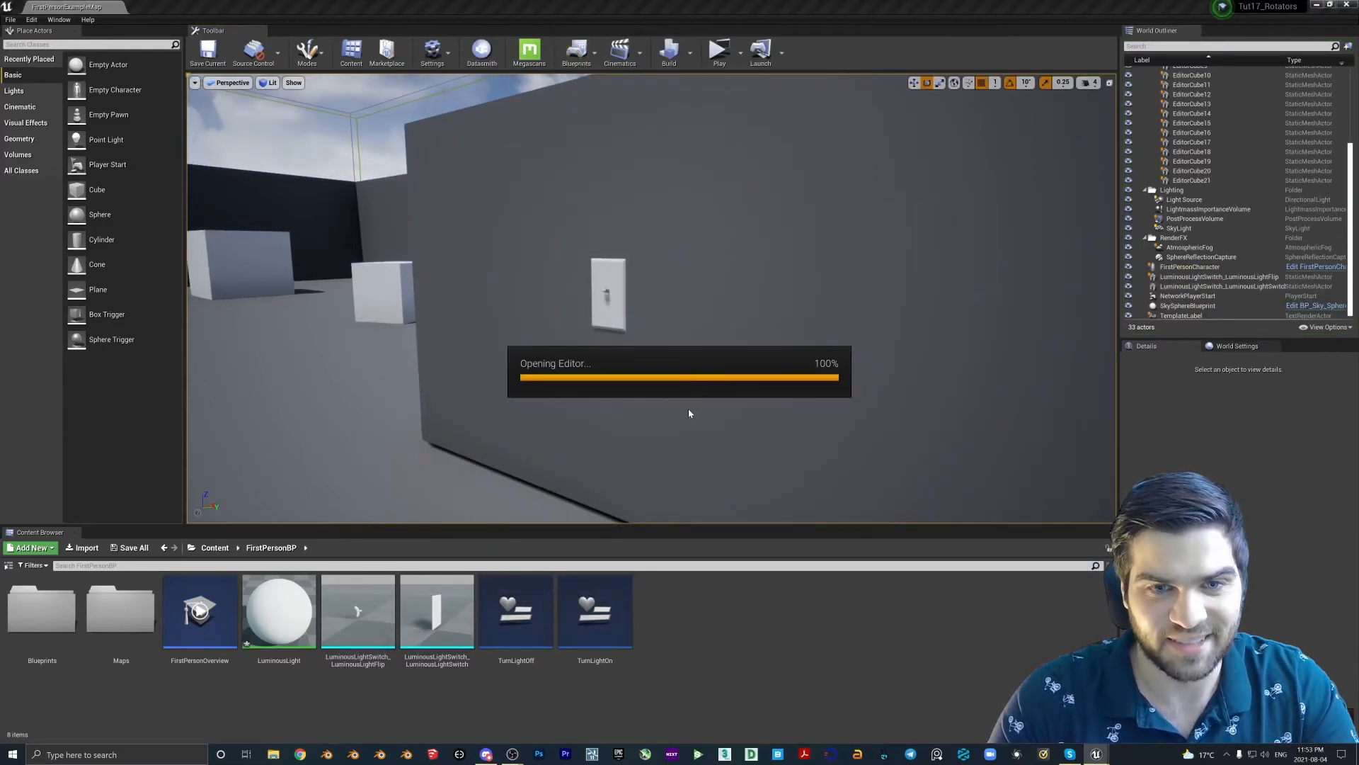
pyautogui.scroll(3, 624, 456)
pyautogui.moveTo(444, 390); pyautogui.dragTo(512, 432)
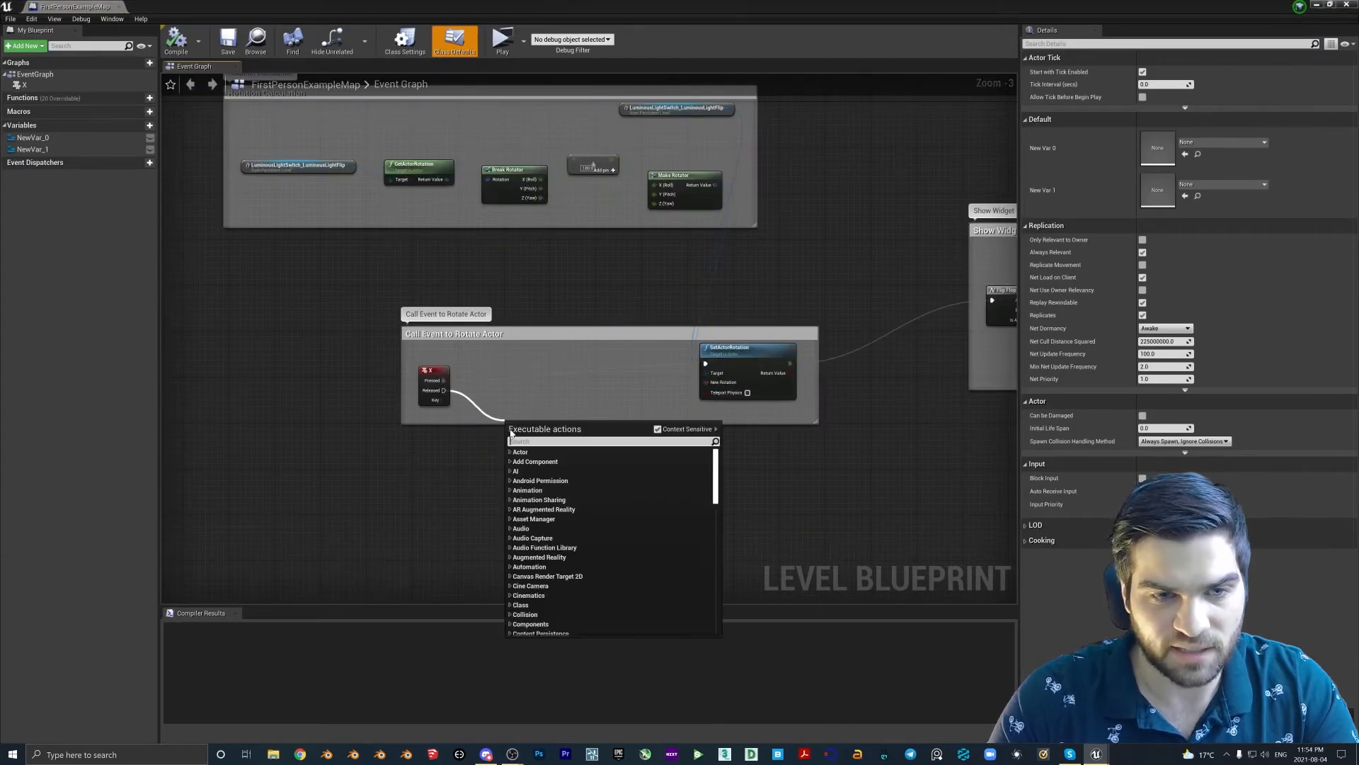
pyautogui.write('remove all')
pyautogui.press('Return')
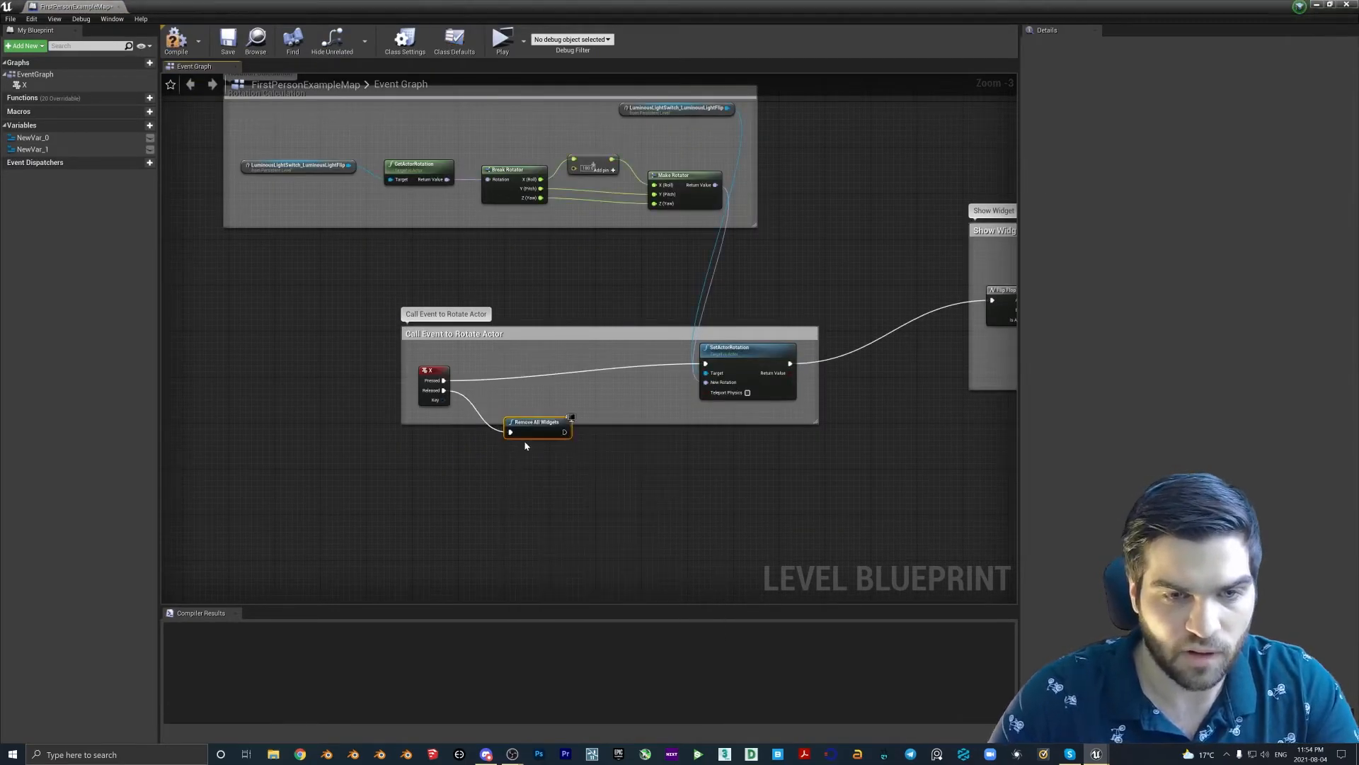
pyautogui.click(175, 39)
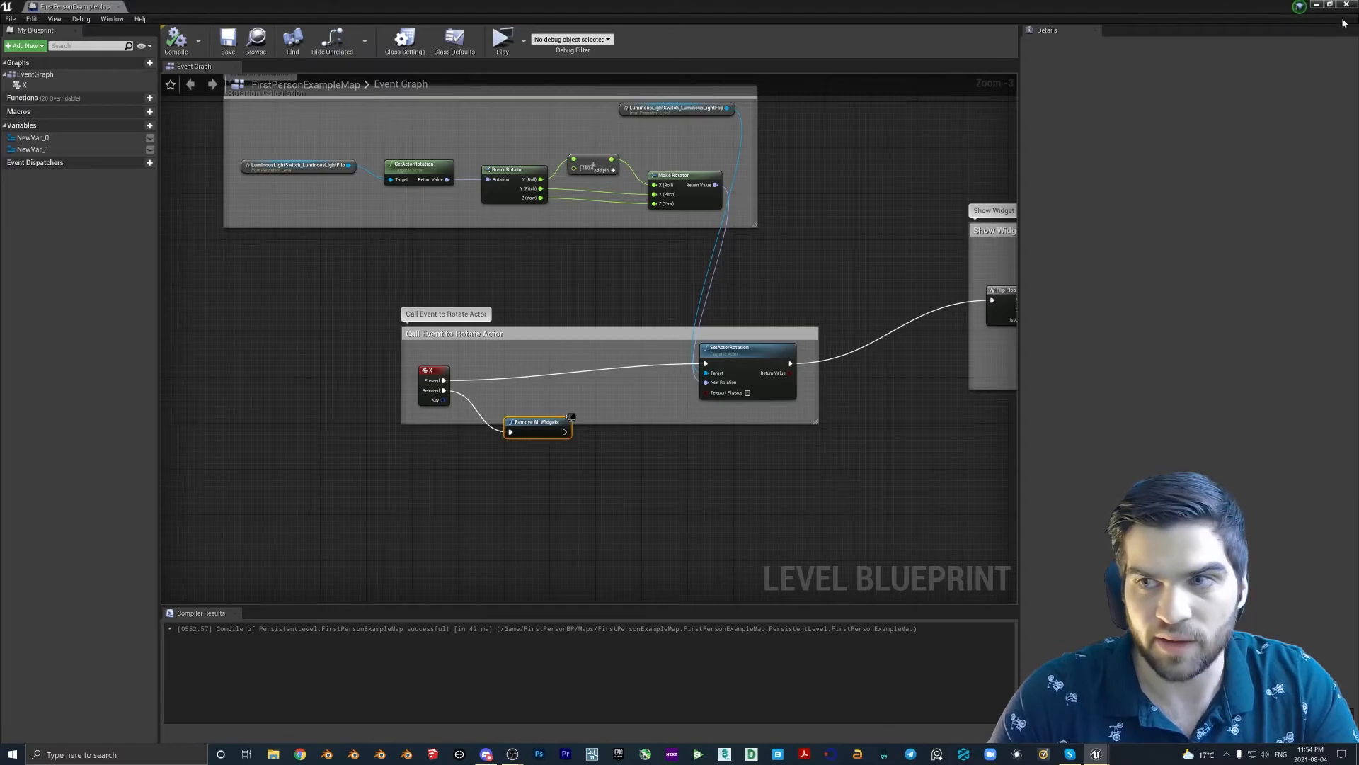
pyautogui.click(1347, 5)
pyautogui.click(719, 51)
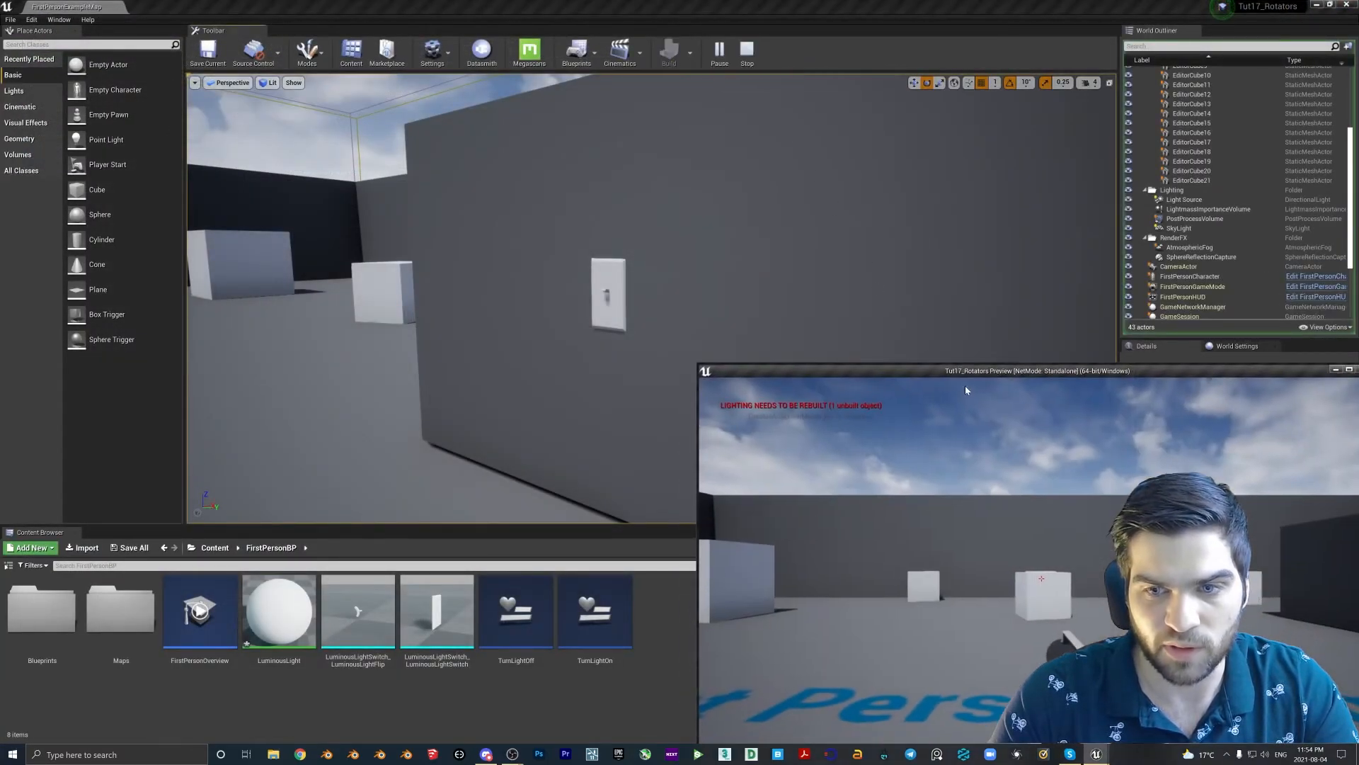
pyautogui.click(966, 393)
pyautogui.press('Escape')
# Play-test the wall light switch up close by flipping it repeatedly to check the widget removal, and end the preview
pyautogui.click(719, 51)
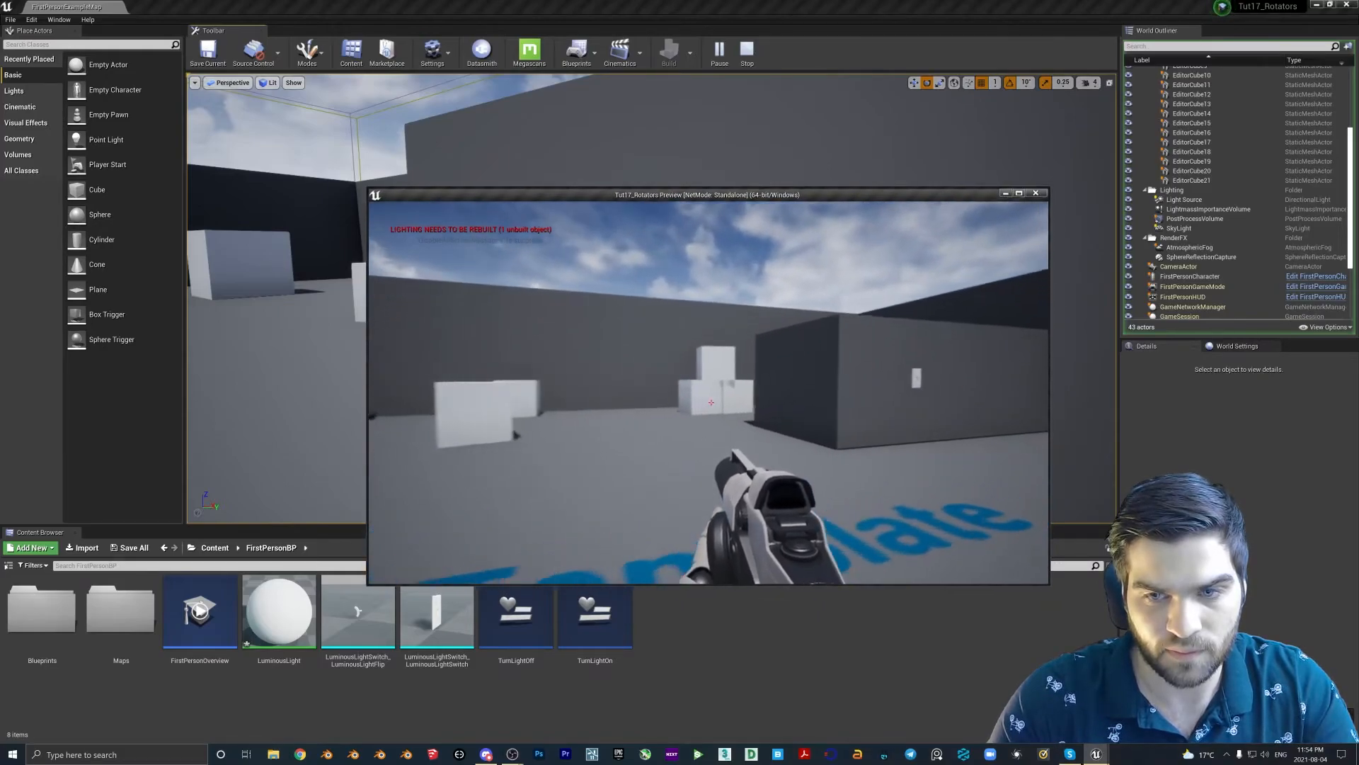
pyautogui.press('w')
pyautogui.press('e')
pyautogui.press('e')
pyautogui.press('e')
pyautogui.press('e')
pyautogui.press('e')
pyautogui.press('e')
pyautogui.press('e')
pyautogui.press('e')
pyautogui.press('e')
pyautogui.press('e')
pyautogui.press('e')
pyautogui.press('e')
pyautogui.press('e')
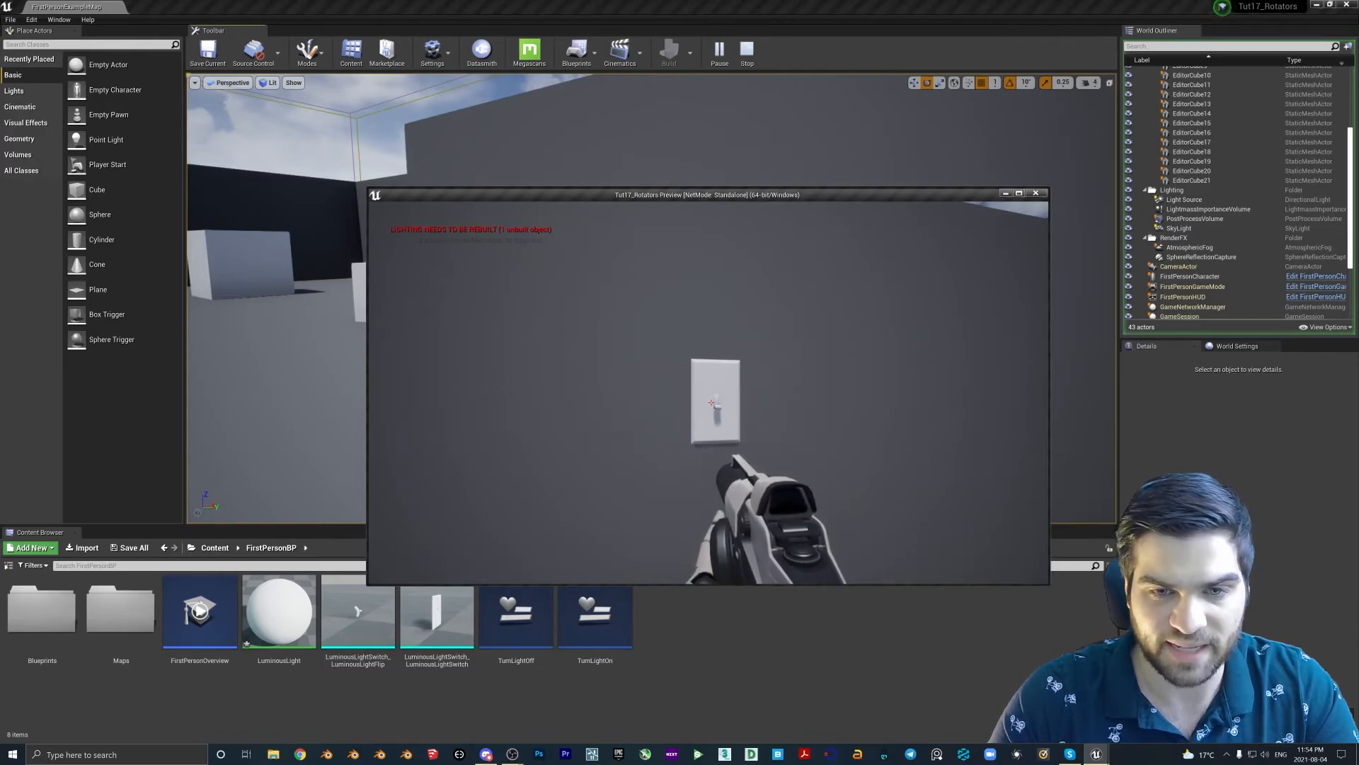
pyautogui.press('Escape')
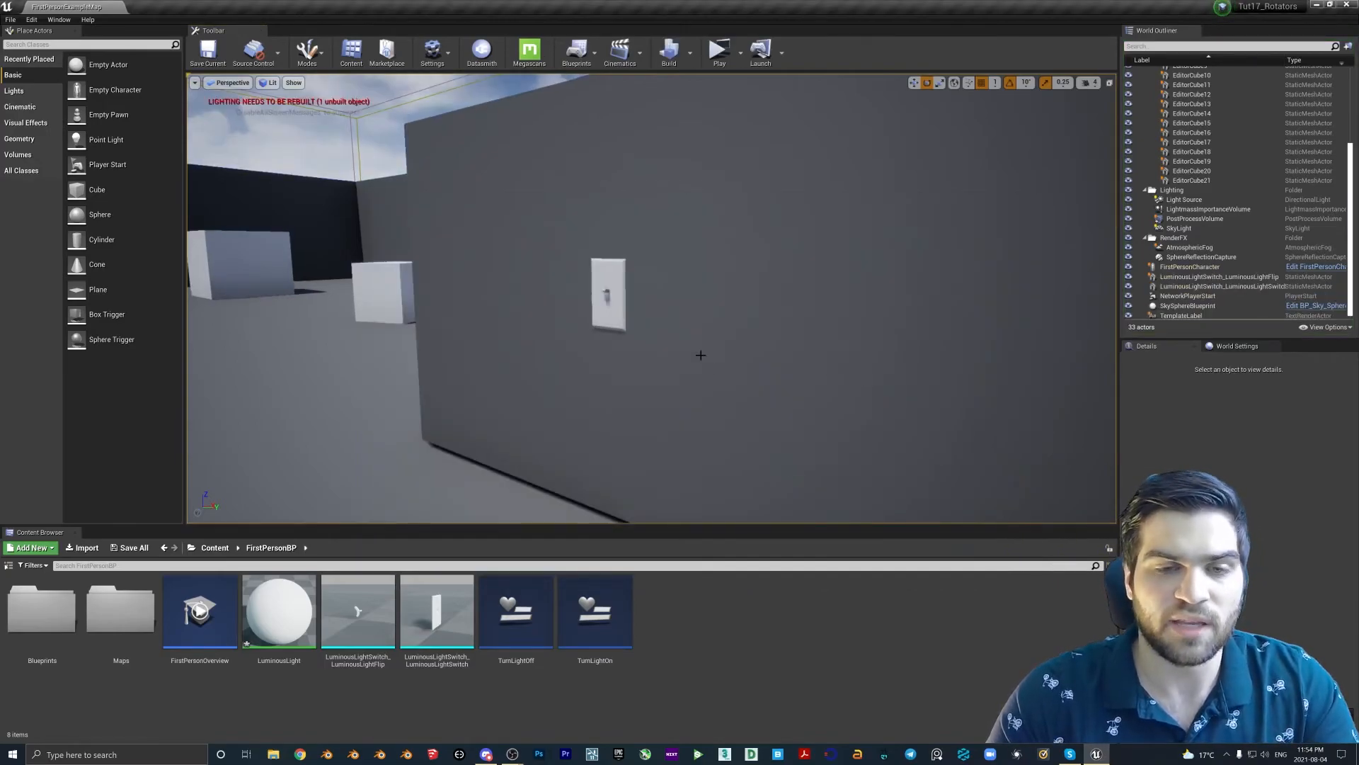